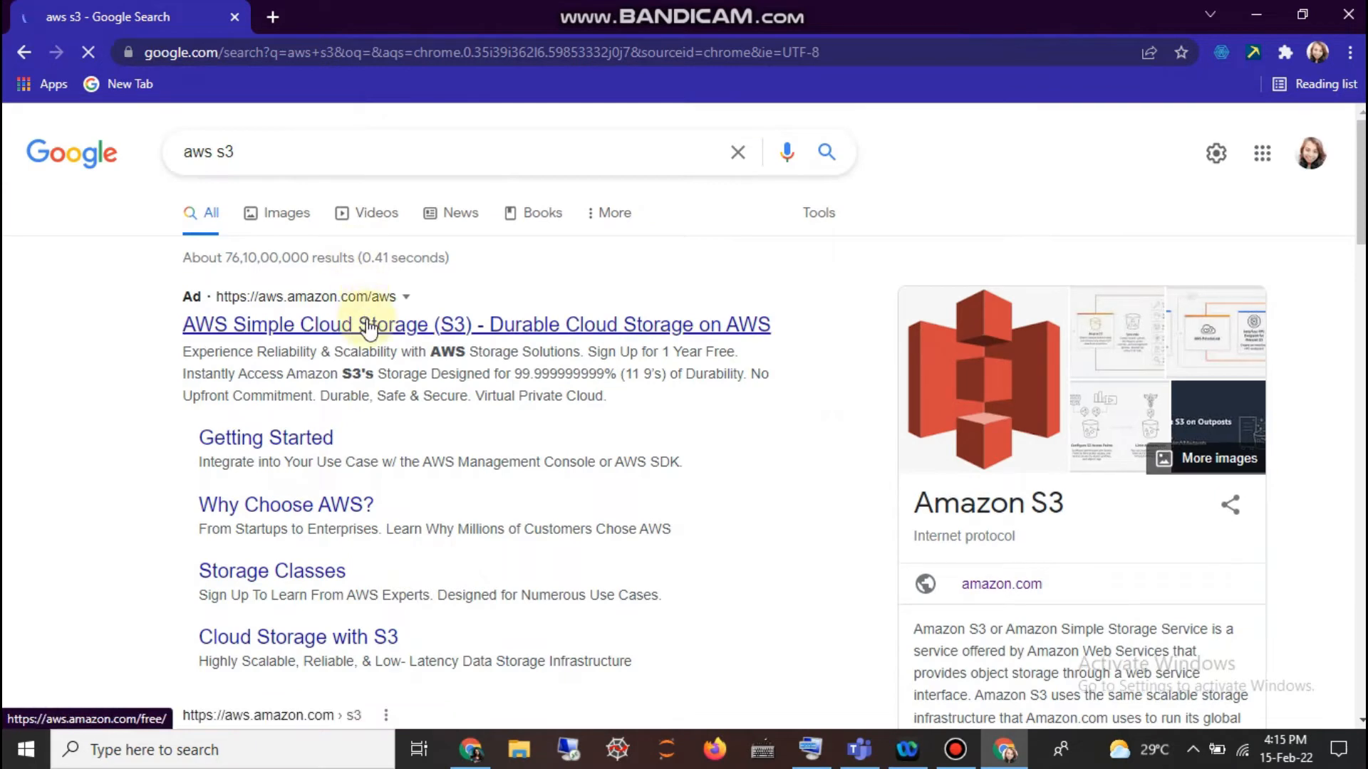
# Step: Open the AWS Management Console through the AWS Simple Cloud Storage (S3) search result and go to the S3 service
pyautogui.click(369, 326)
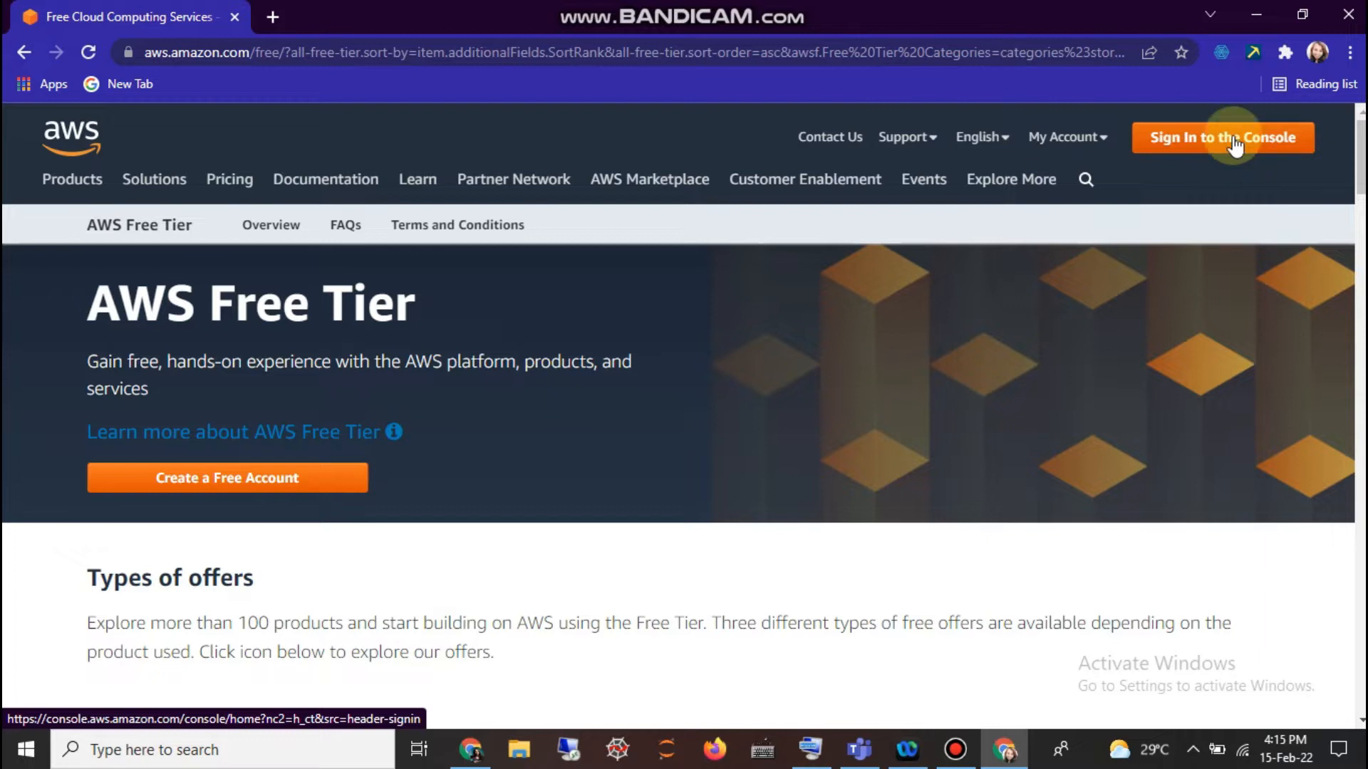
pyautogui.click(1235, 142)
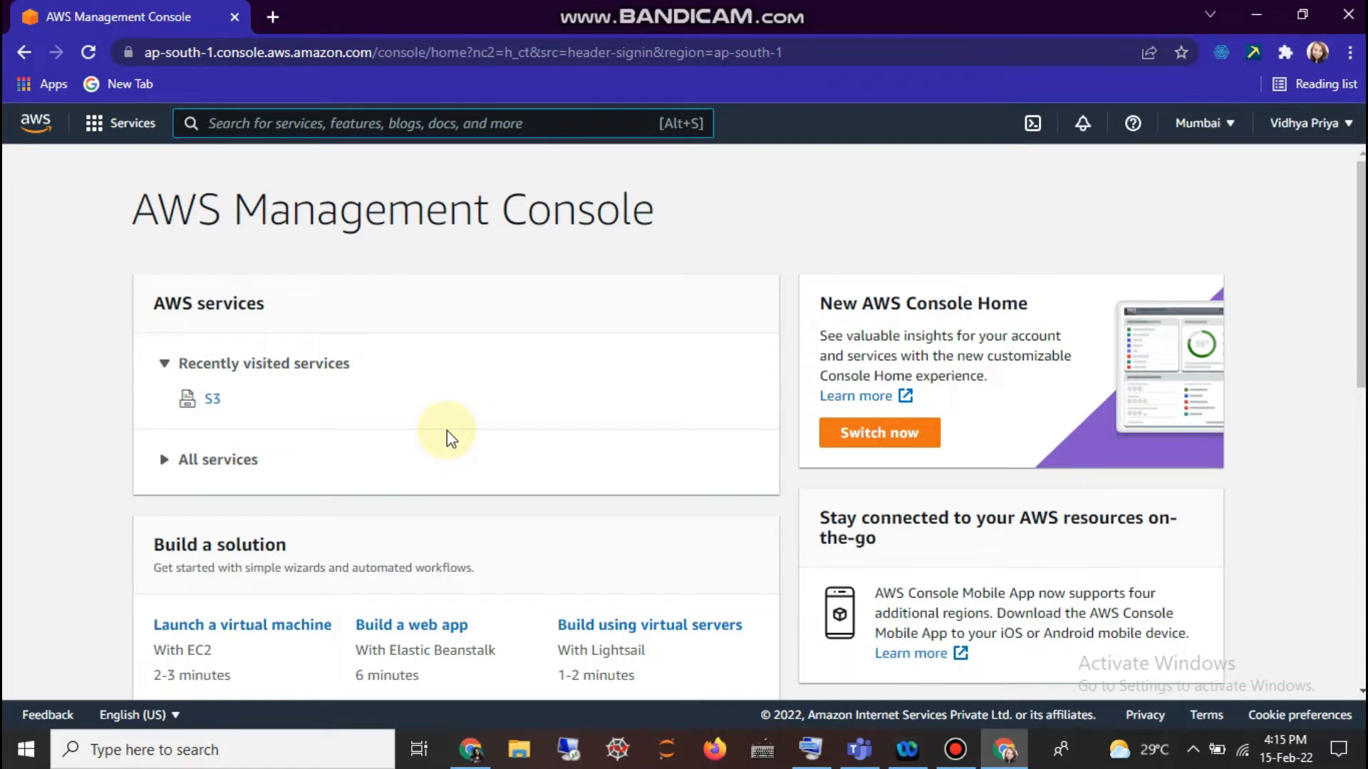
pyautogui.click(315, 133)
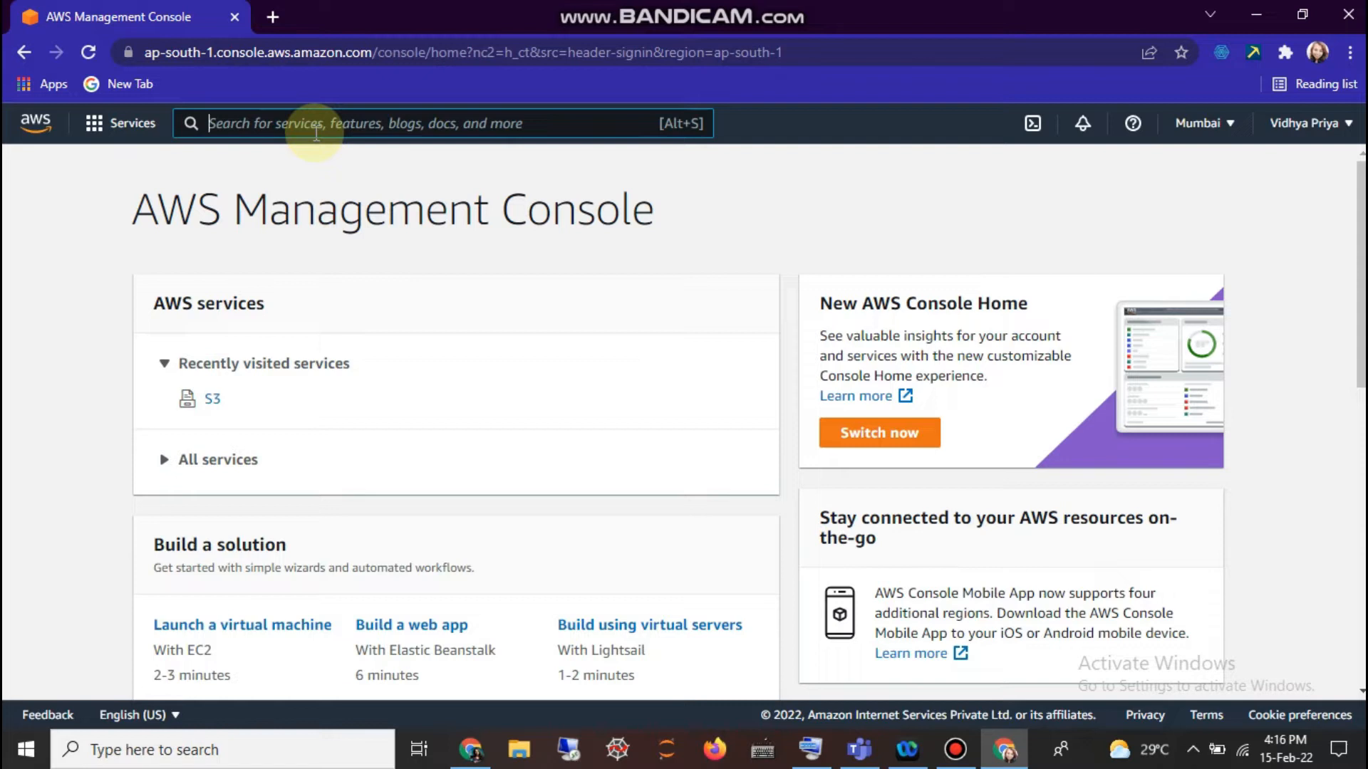
pyautogui.write('s3')
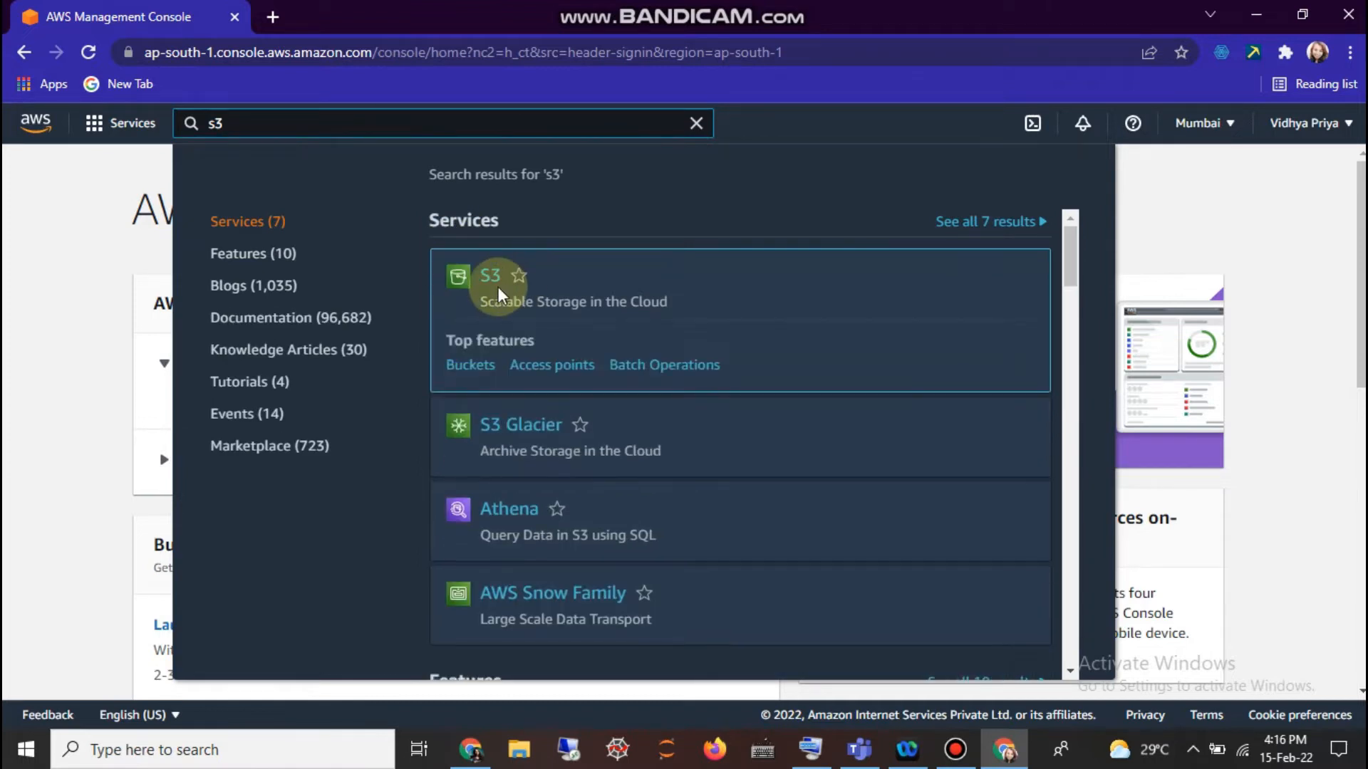
pyautogui.click(498, 286)
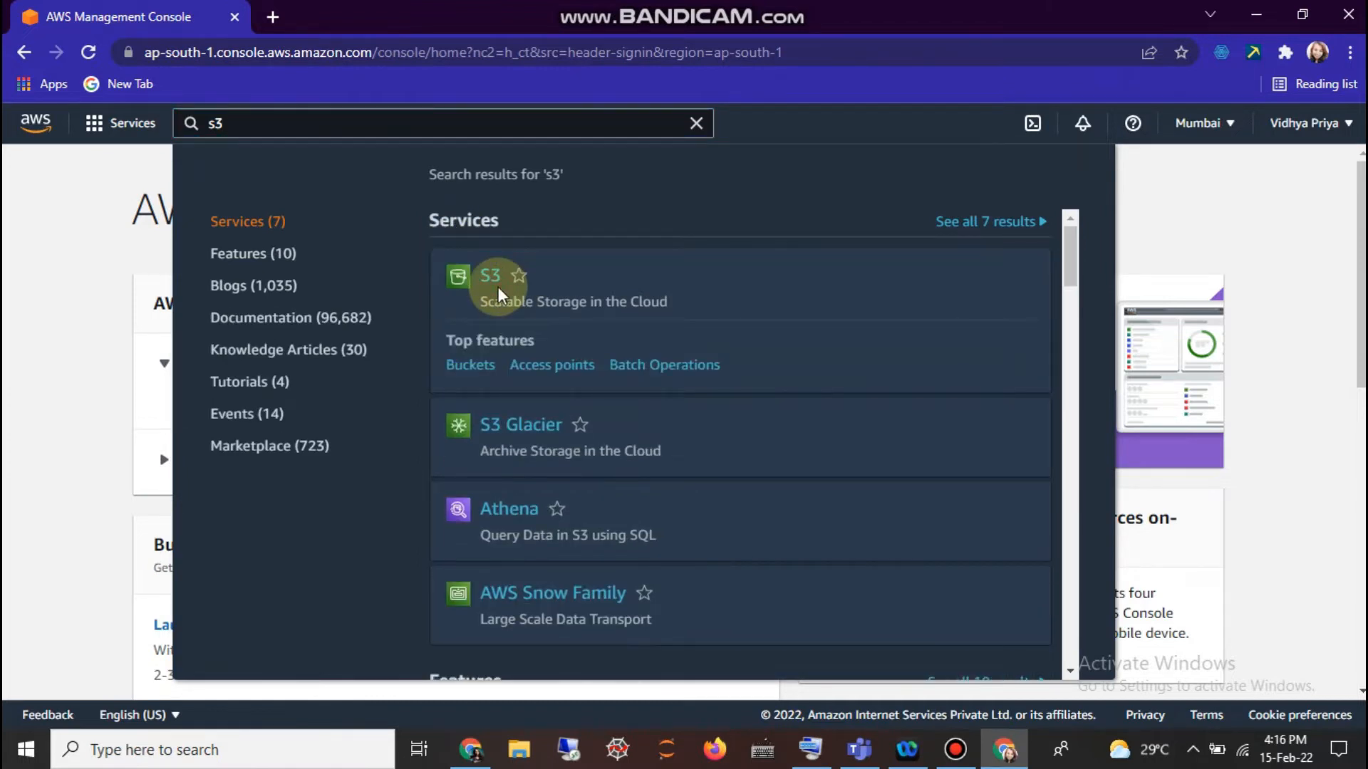
pyautogui.click(497, 287)
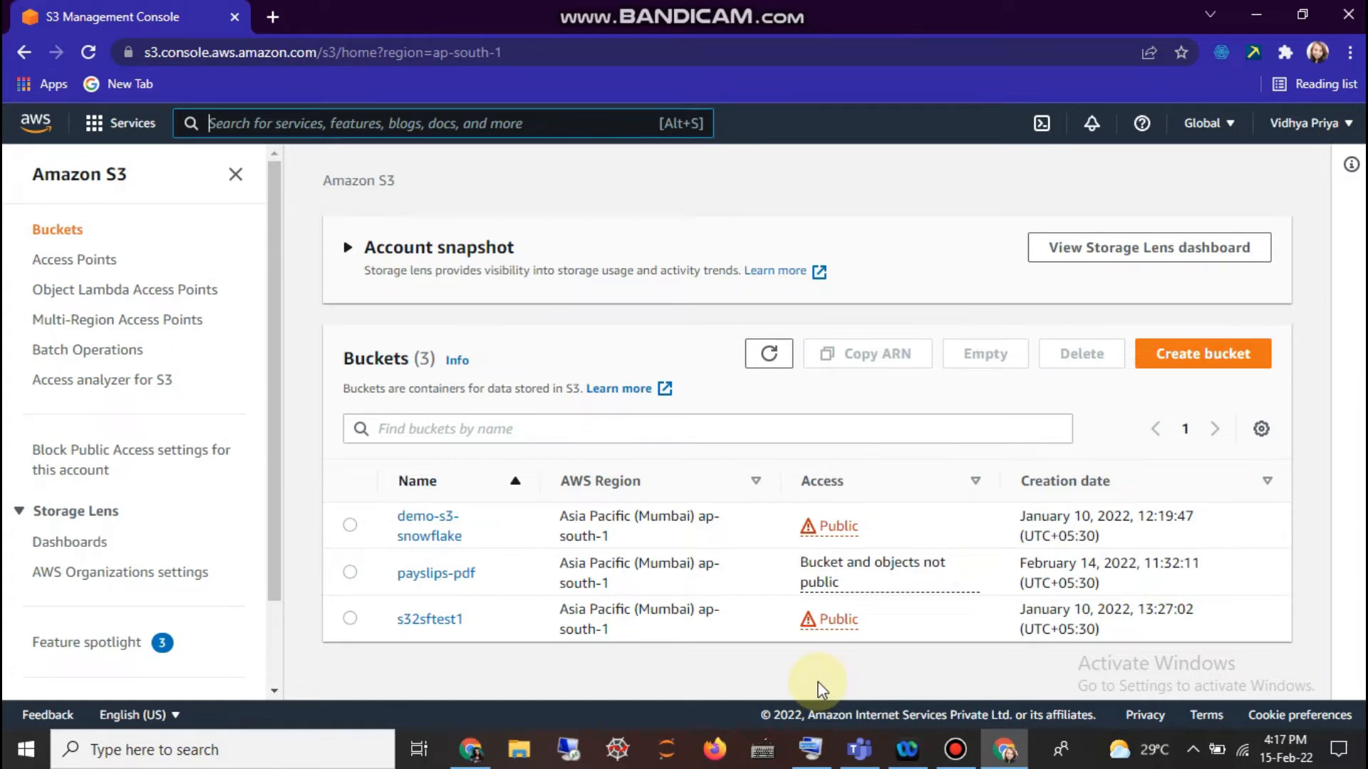
# Step: Start a new S3 bucket and name it youtubevideotest123
pyautogui.click(1220, 352)
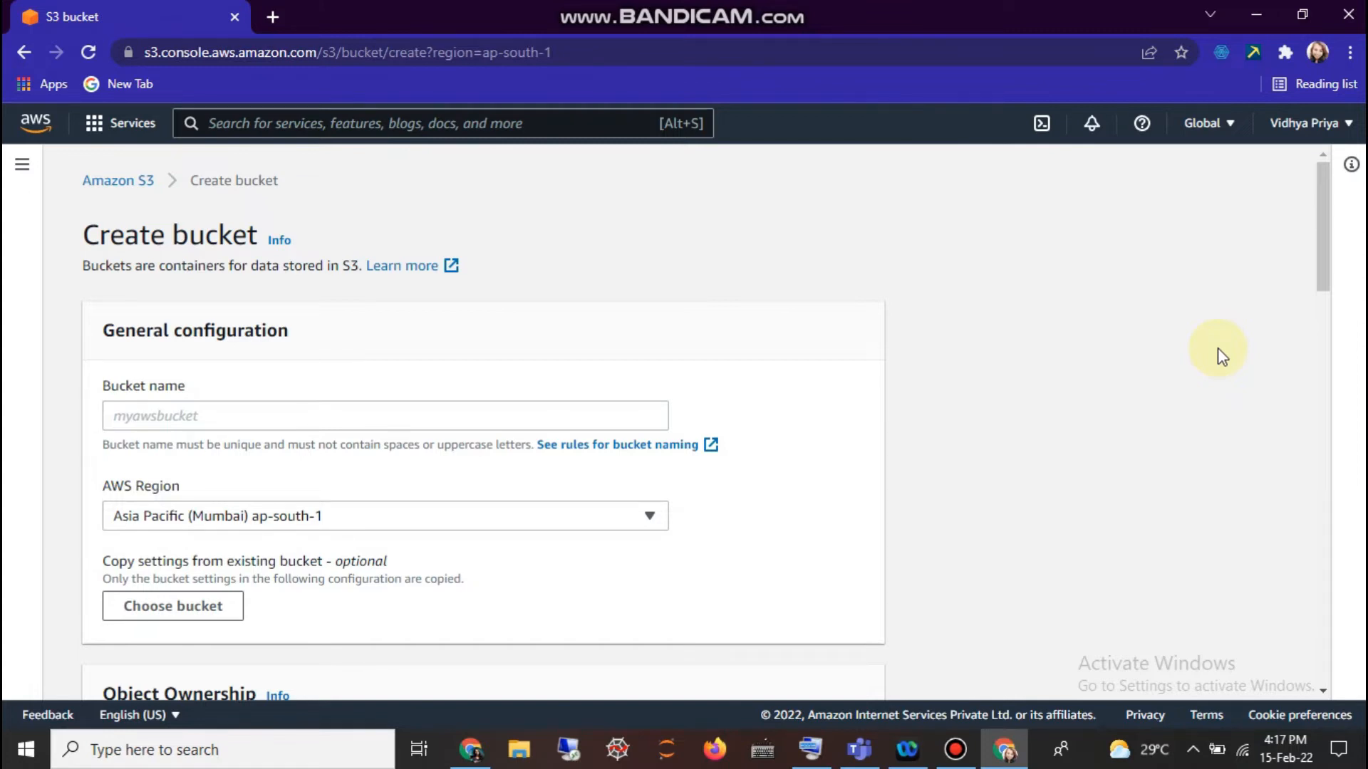
pyautogui.click(238, 417)
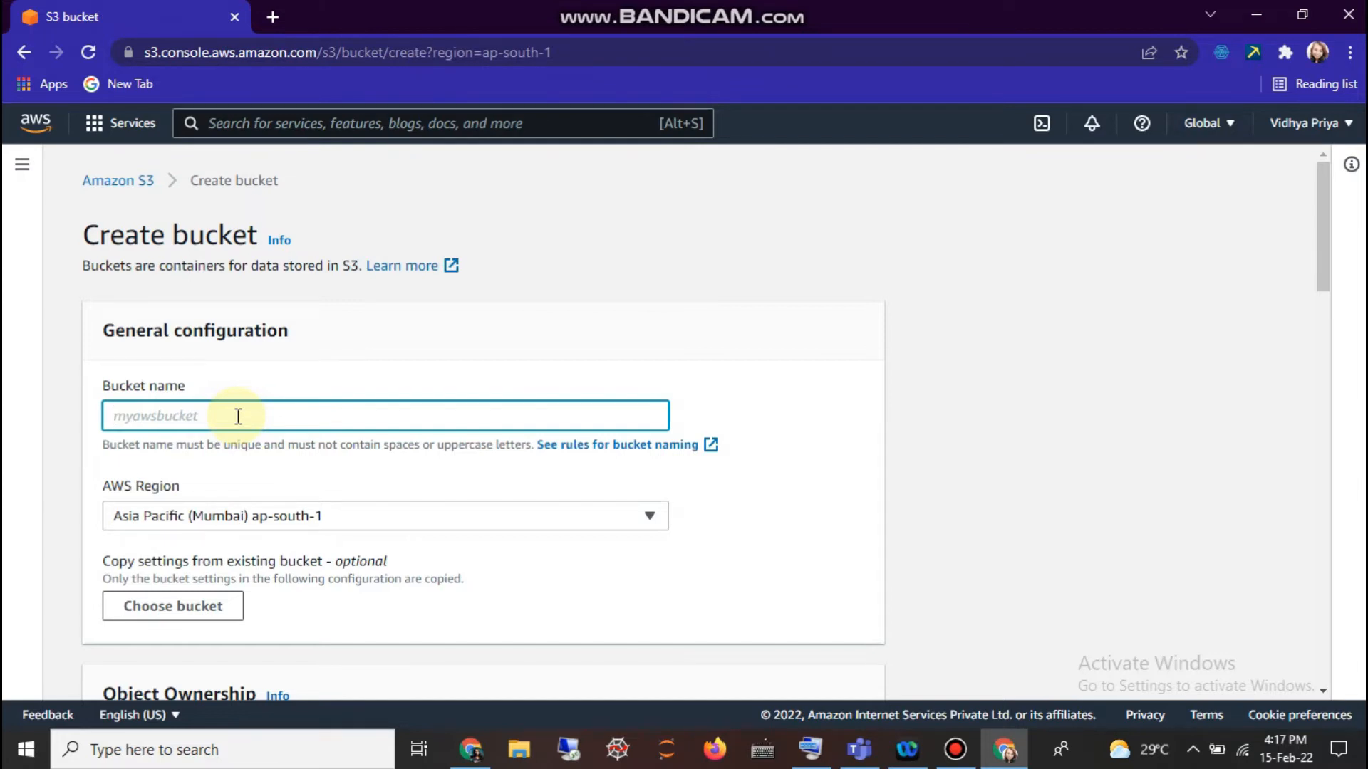
pyautogui.write('youtubevideotest')
pyautogui.write('123')
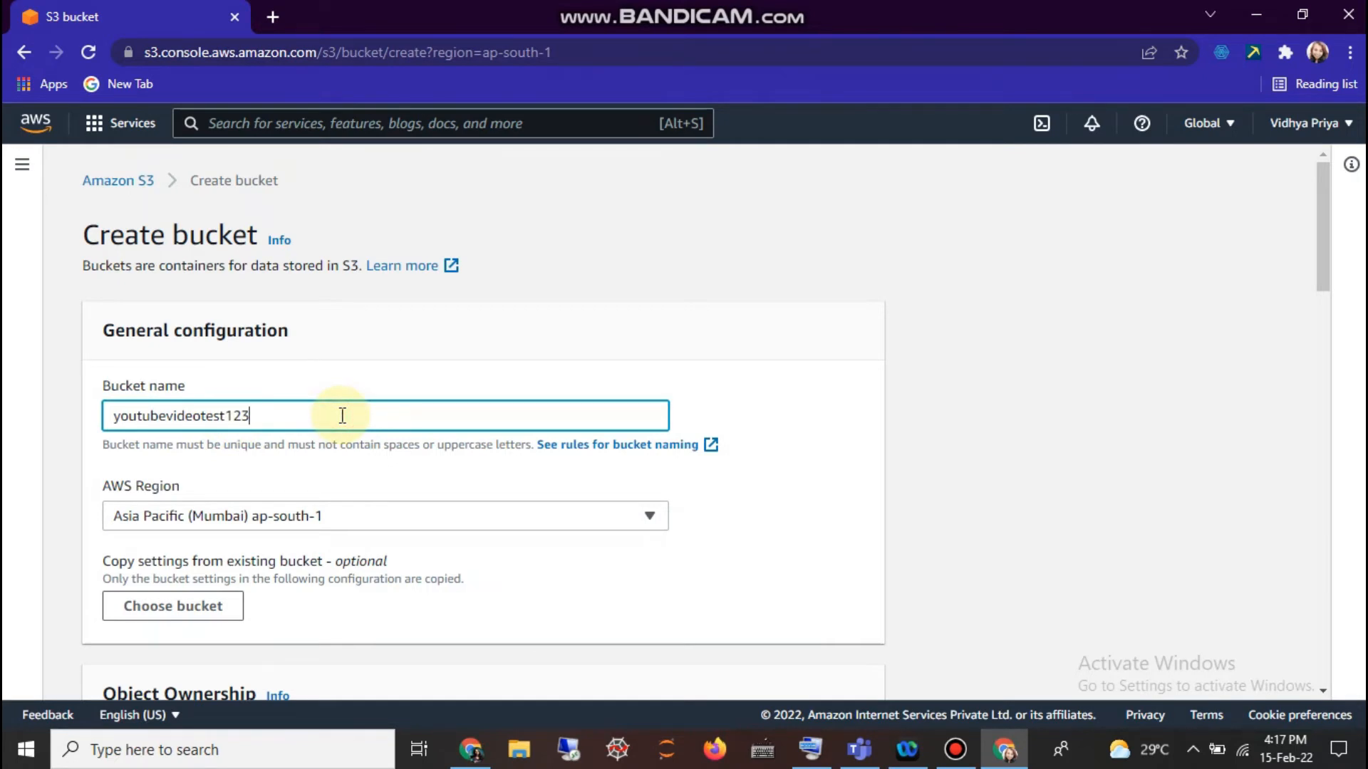
# Step: Create the bucket with ACLs disabled, all public access blocked, and versioning and server-side encryption disabled
pyautogui.scroll(-5, 440, 526)
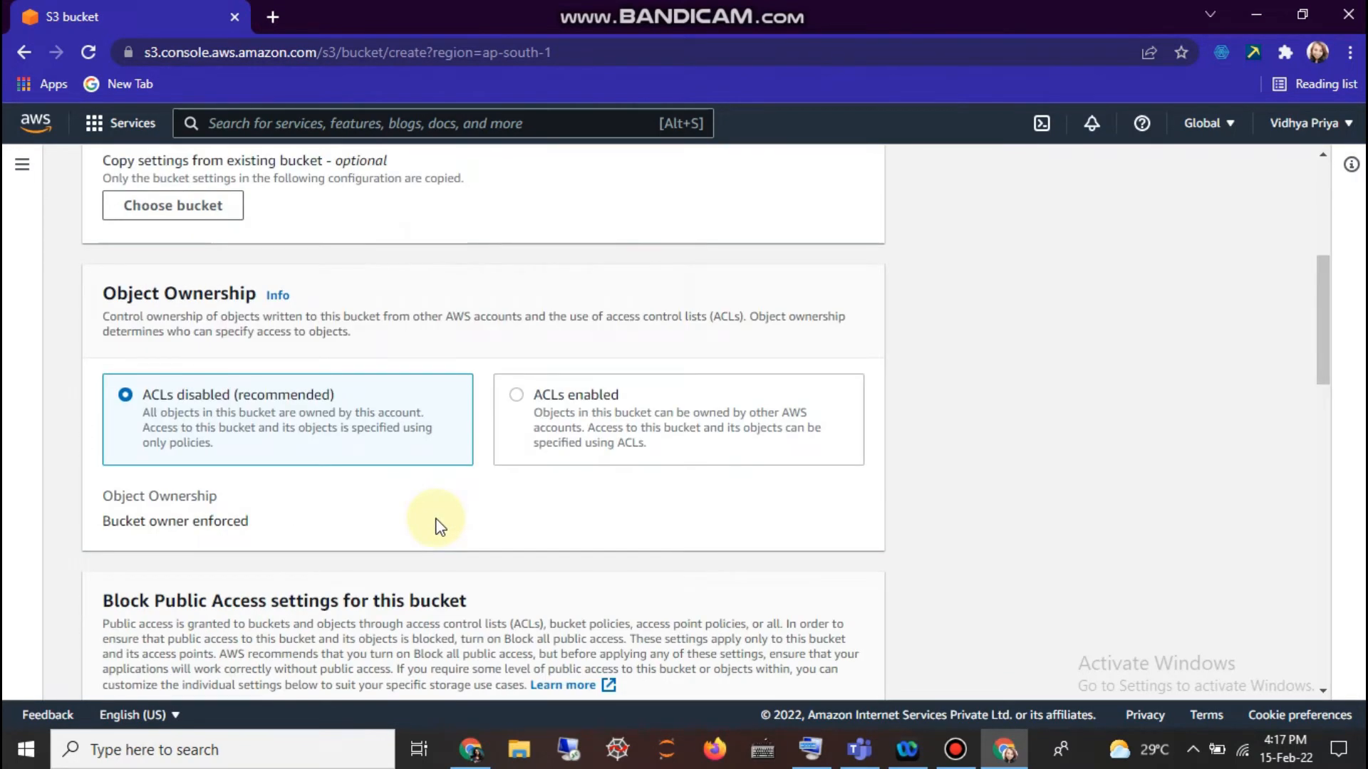
pyautogui.scroll(3, 436, 525)
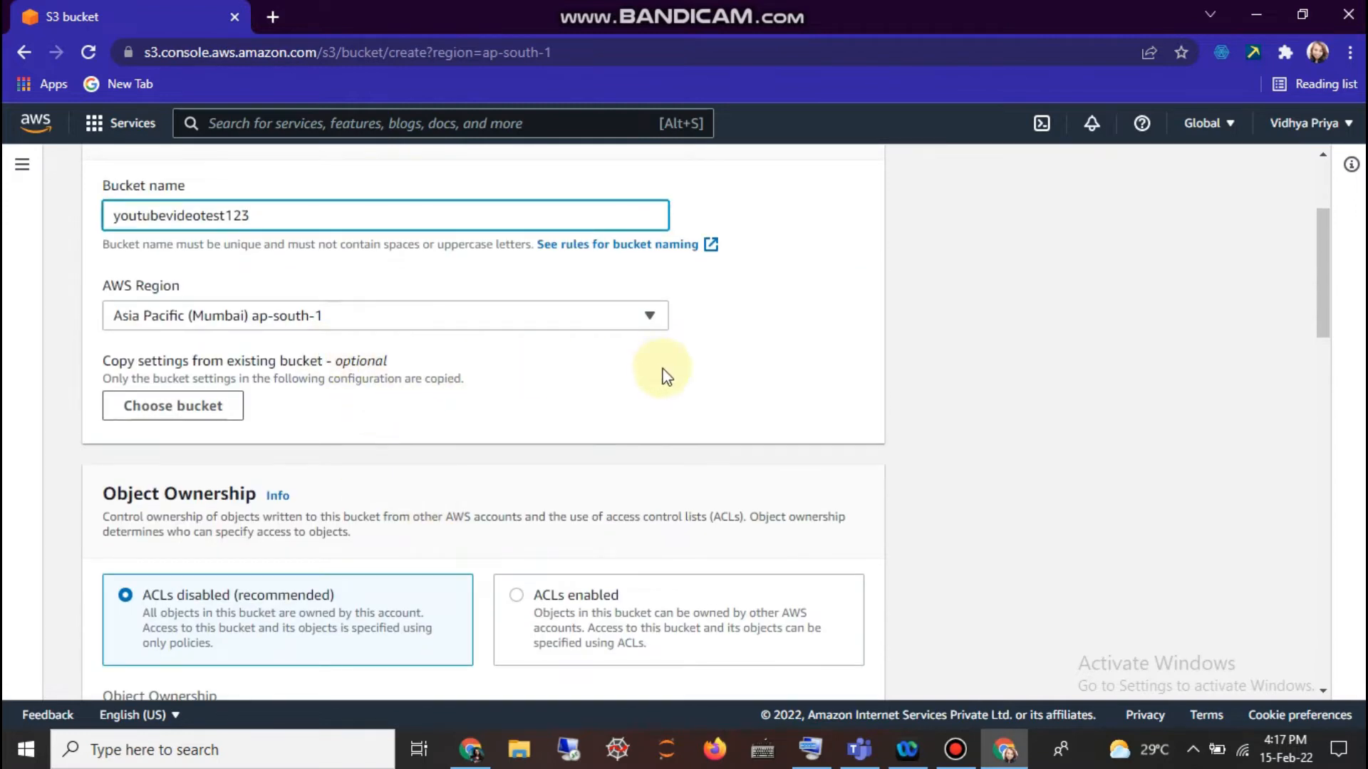
pyautogui.scroll(-5, 461, 466)
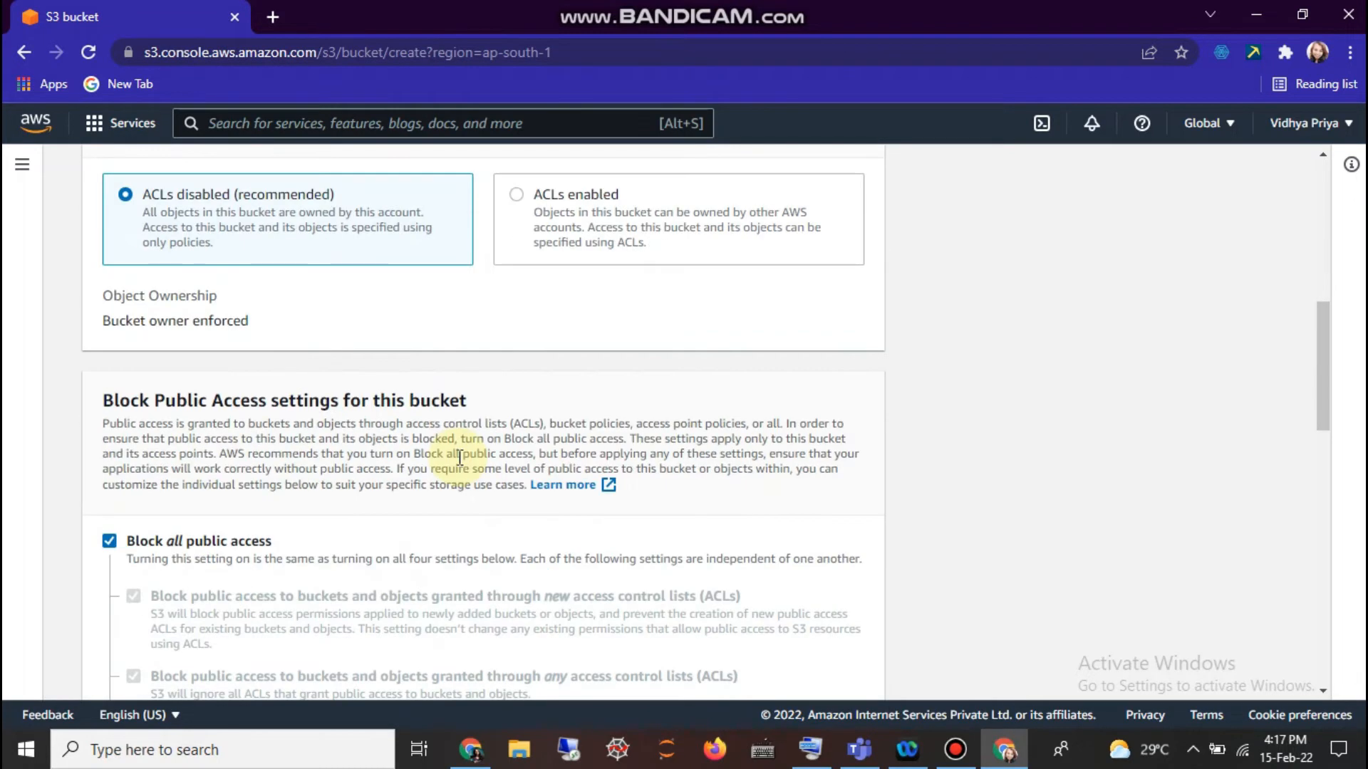
pyautogui.scroll(-3, 459, 458)
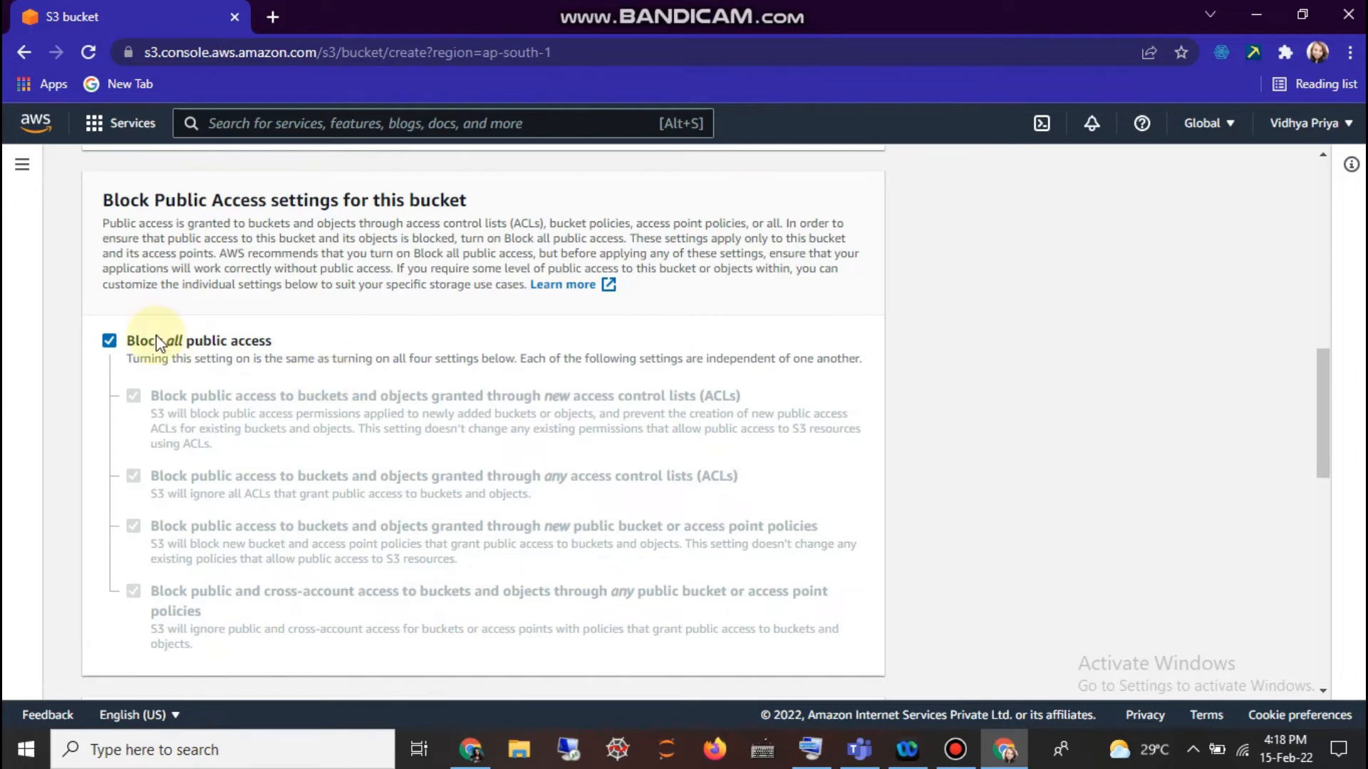
pyautogui.click(110, 341)
pyautogui.click(110, 341)
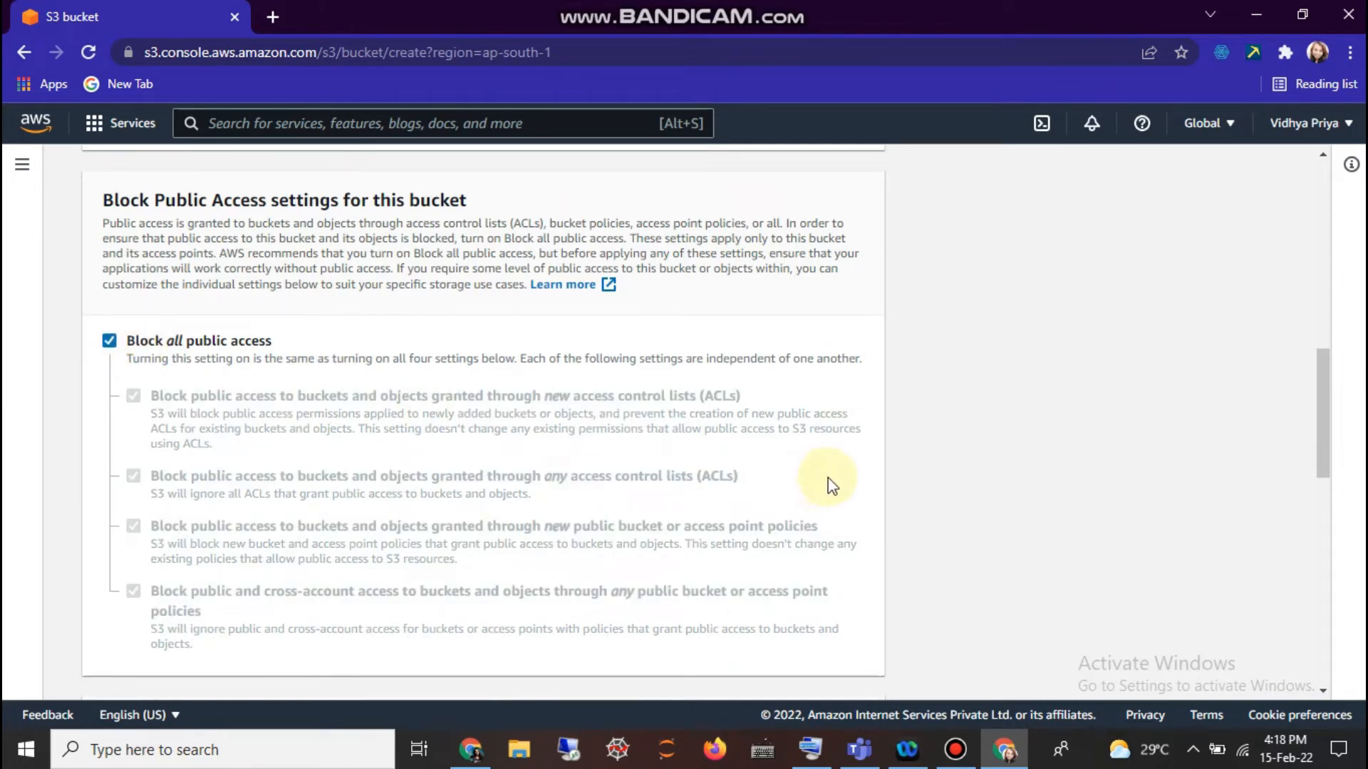
pyautogui.scroll(-5, 867, 502)
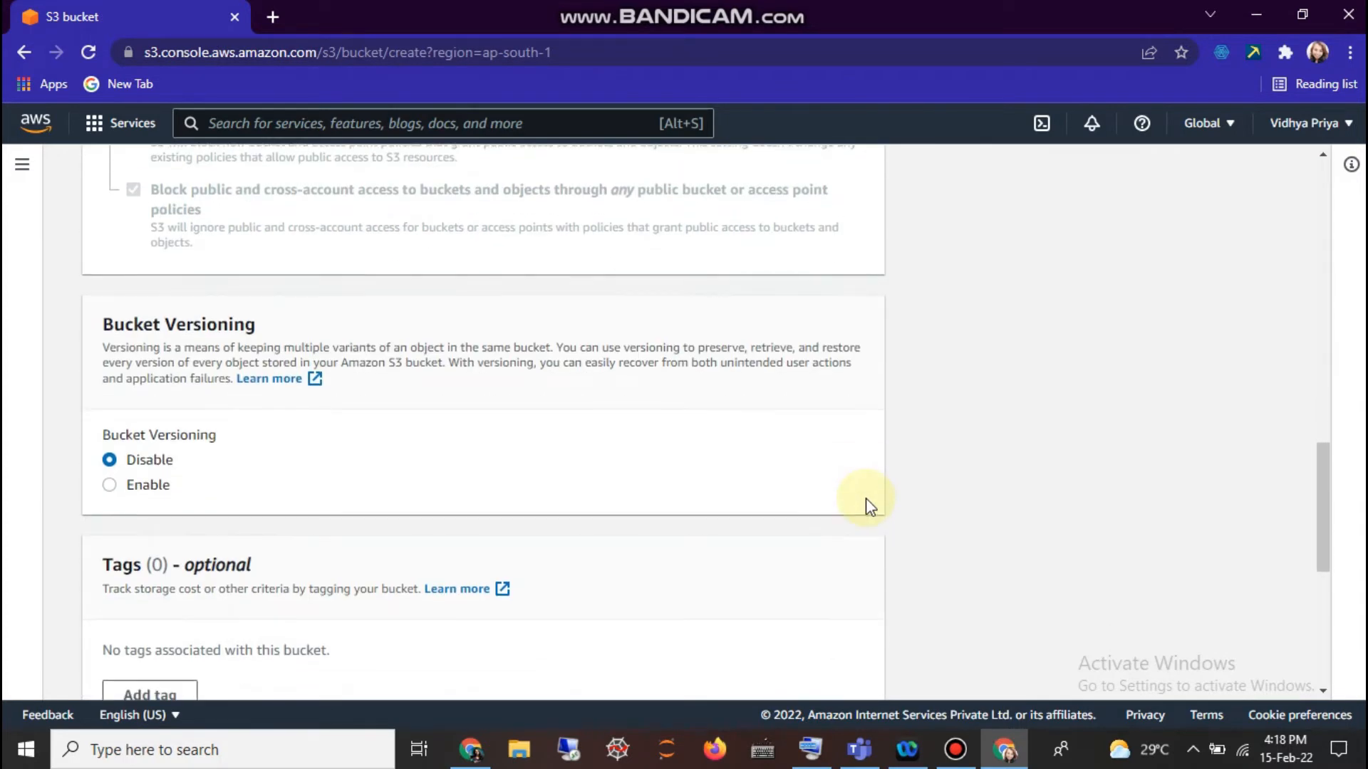
pyautogui.scroll(-6, 865, 498)
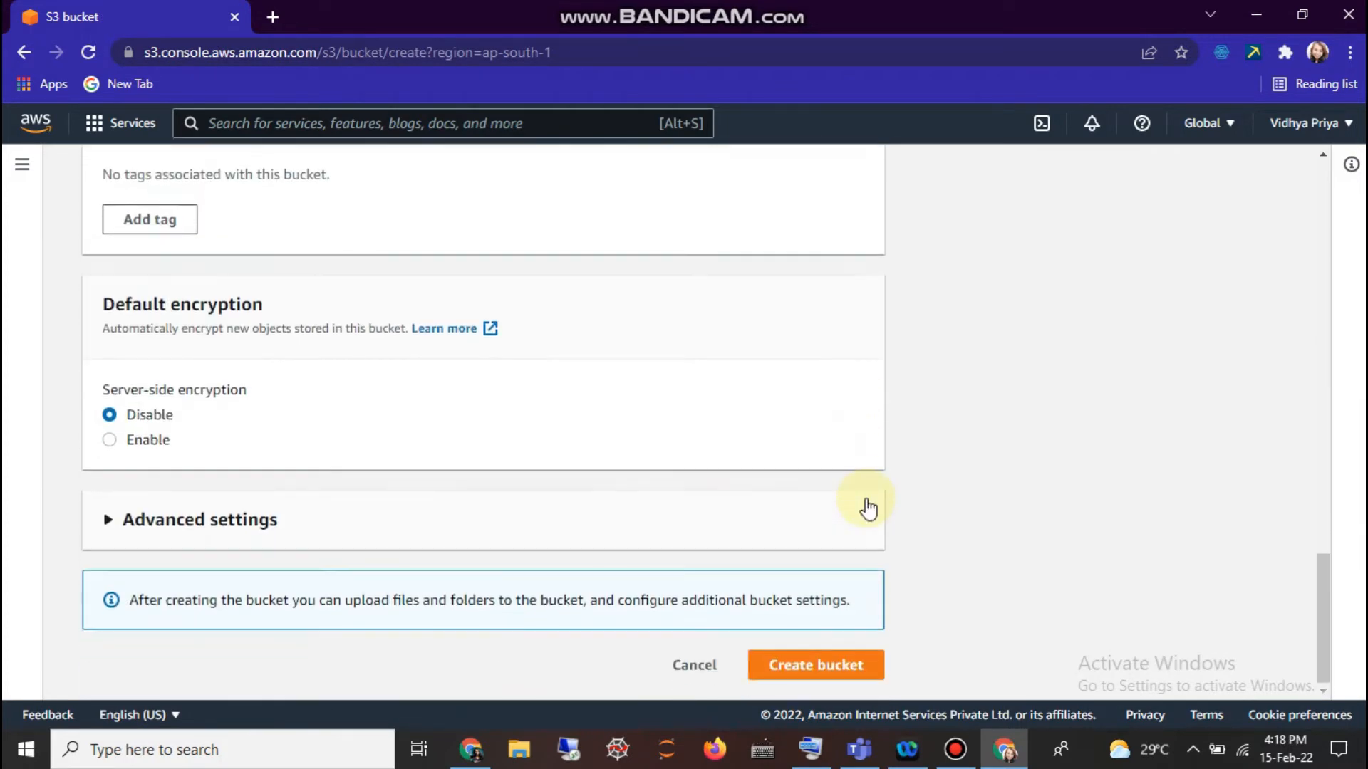
pyautogui.click(772, 657)
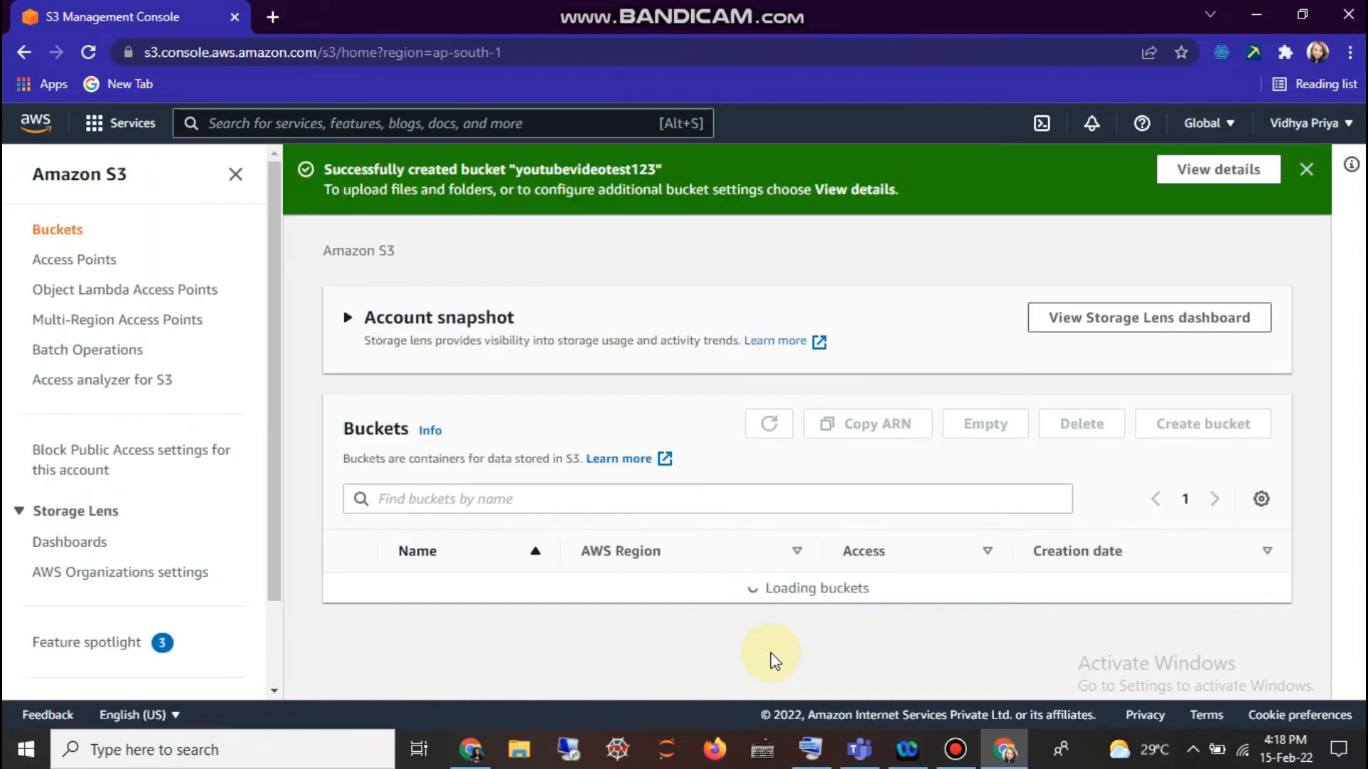
# Step: Open the youtubevideotest123 bucket and add a144495.pdf from the project 4 folder to a new upload
pyautogui.scroll(-1, 765, 632)
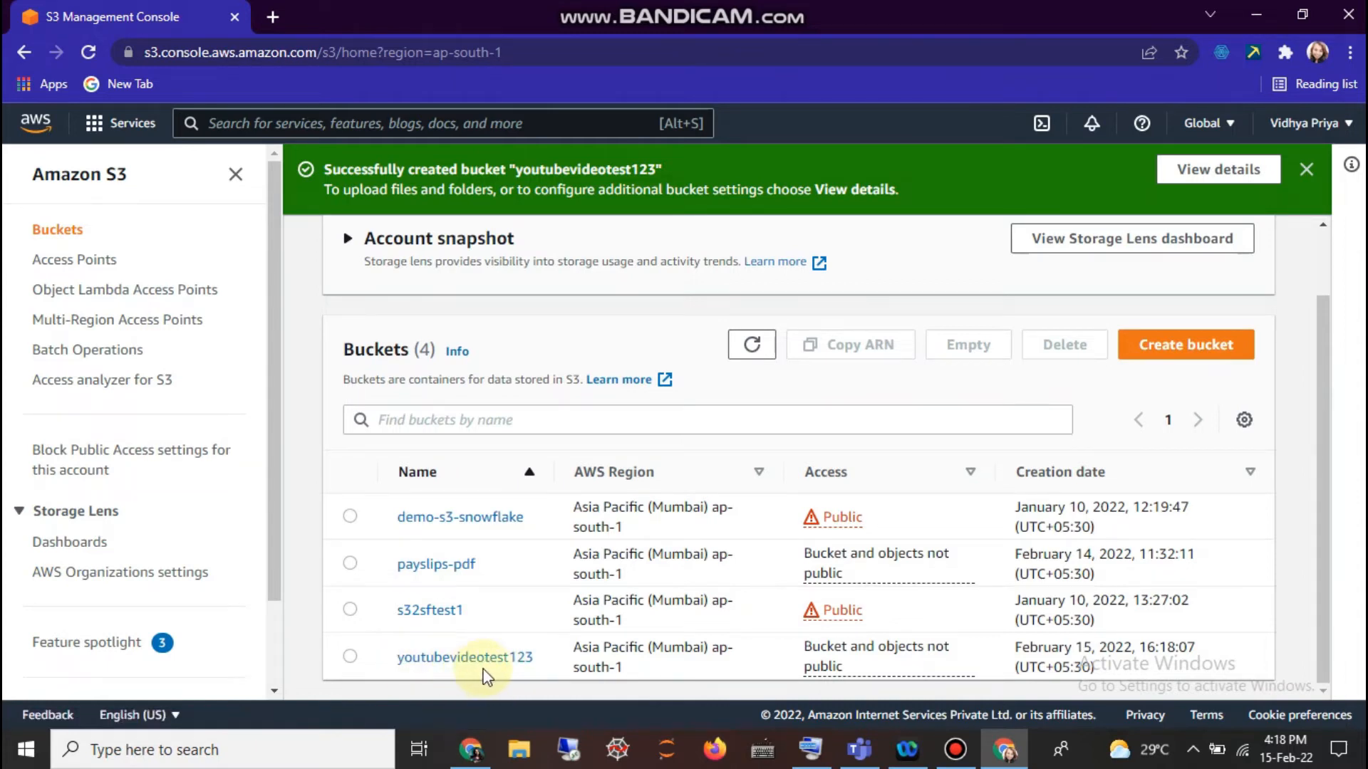
pyautogui.click(497, 657)
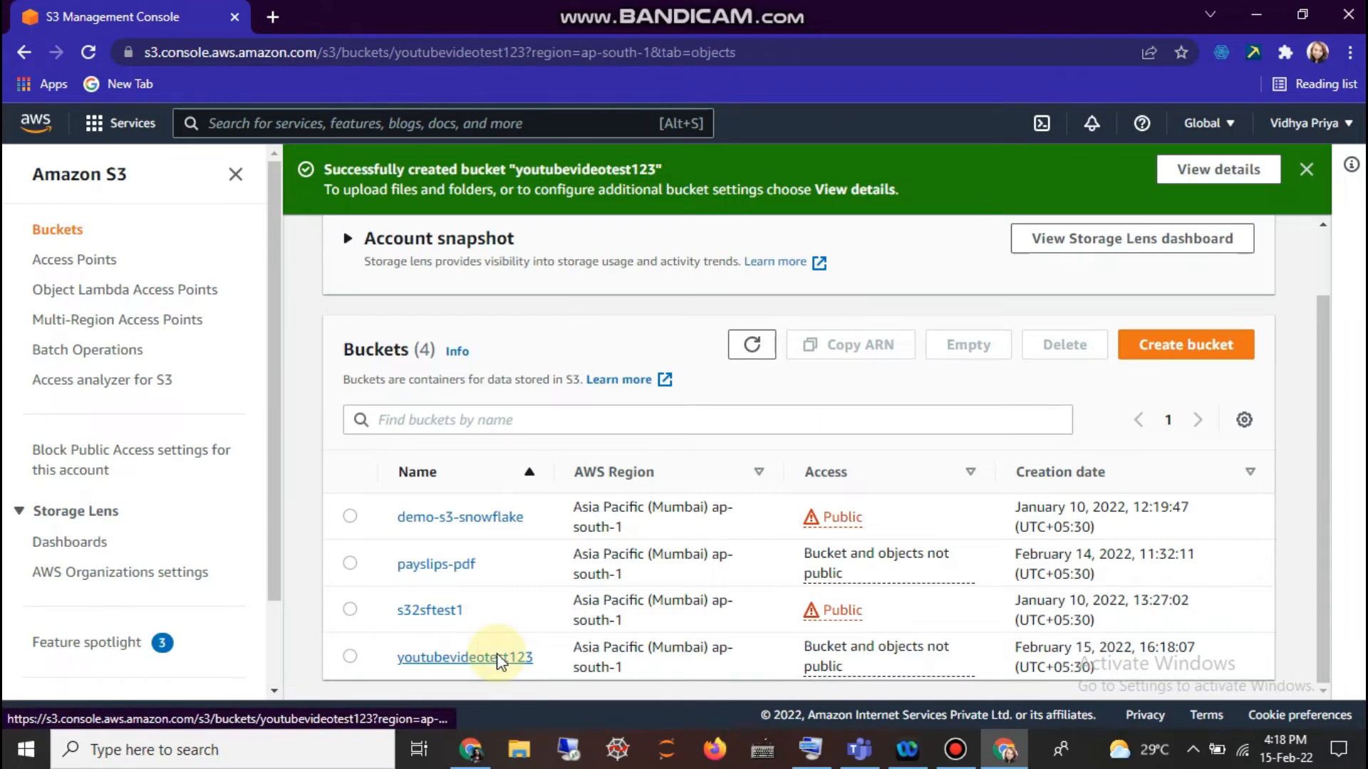
pyautogui.scroll(-2, 1015, 563)
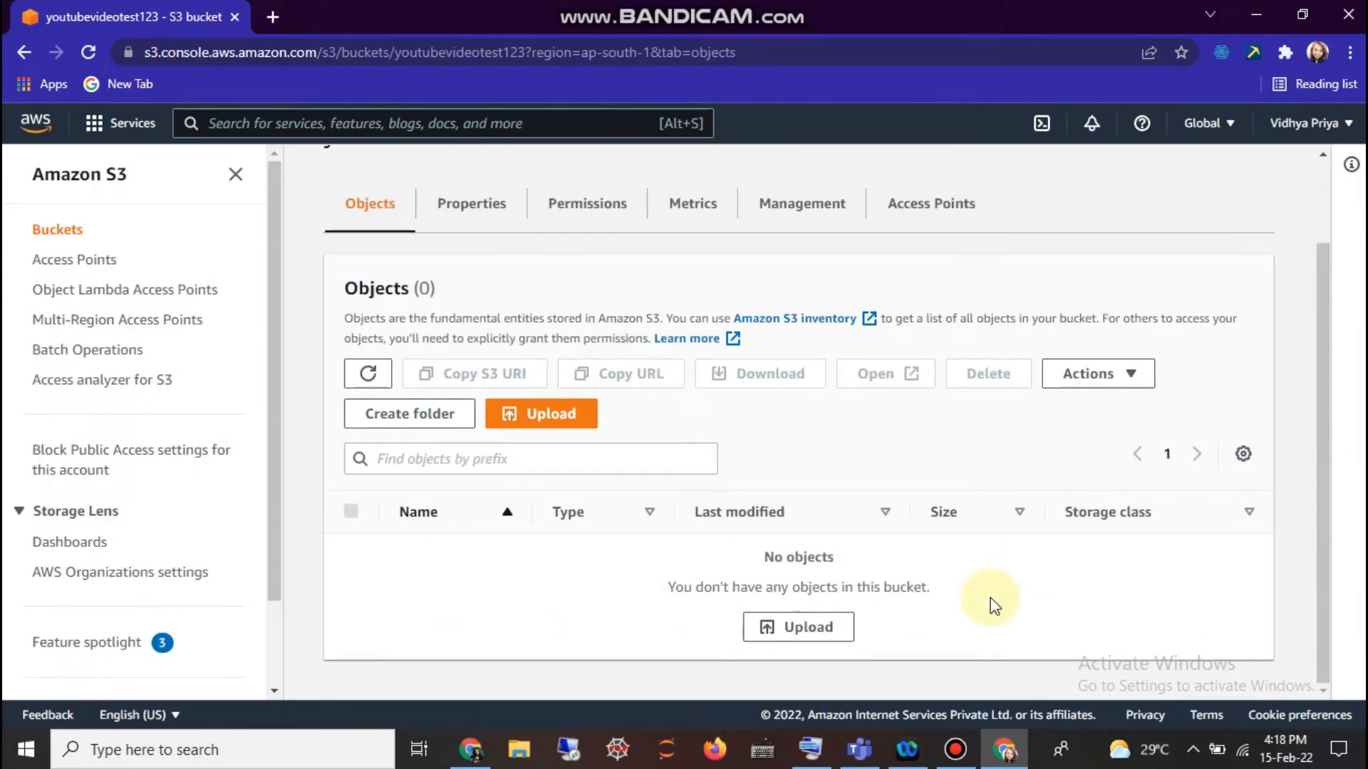
pyautogui.click(571, 415)
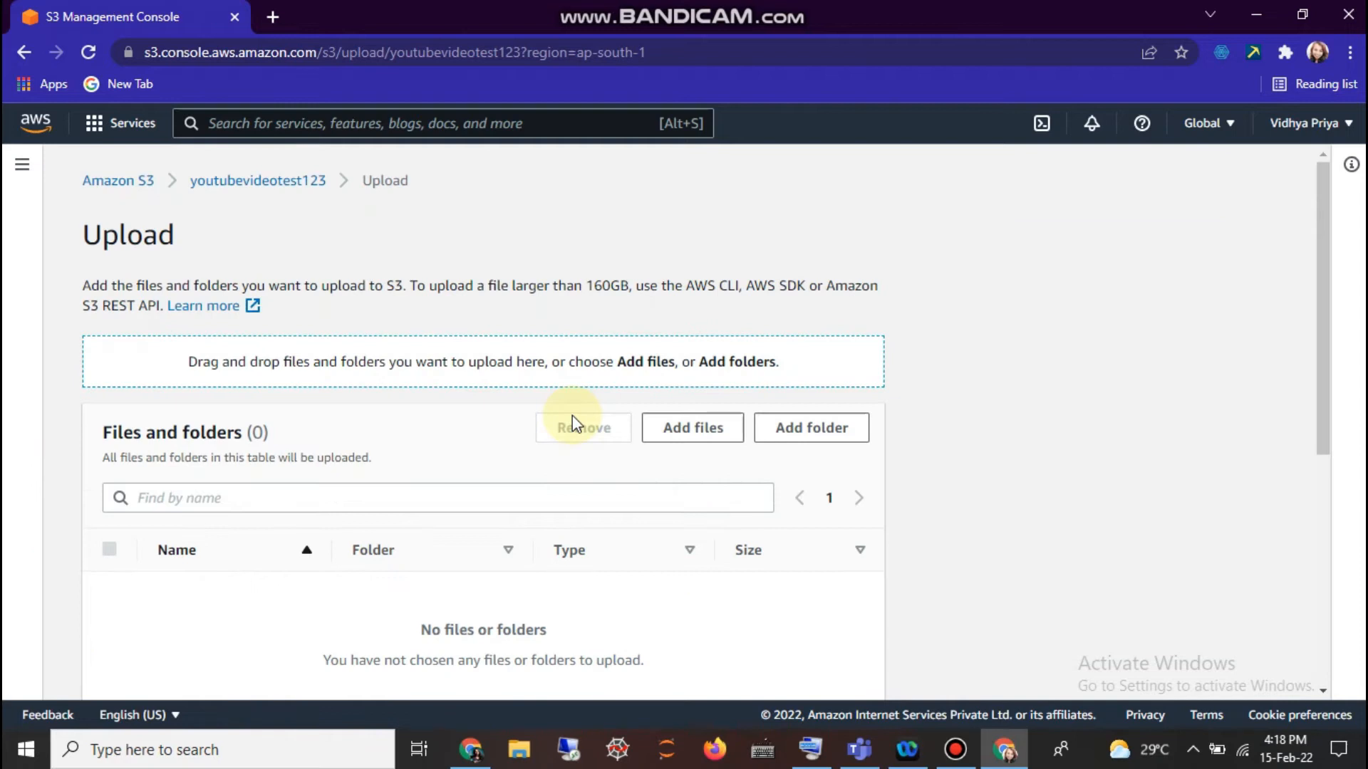
pyautogui.click(707, 435)
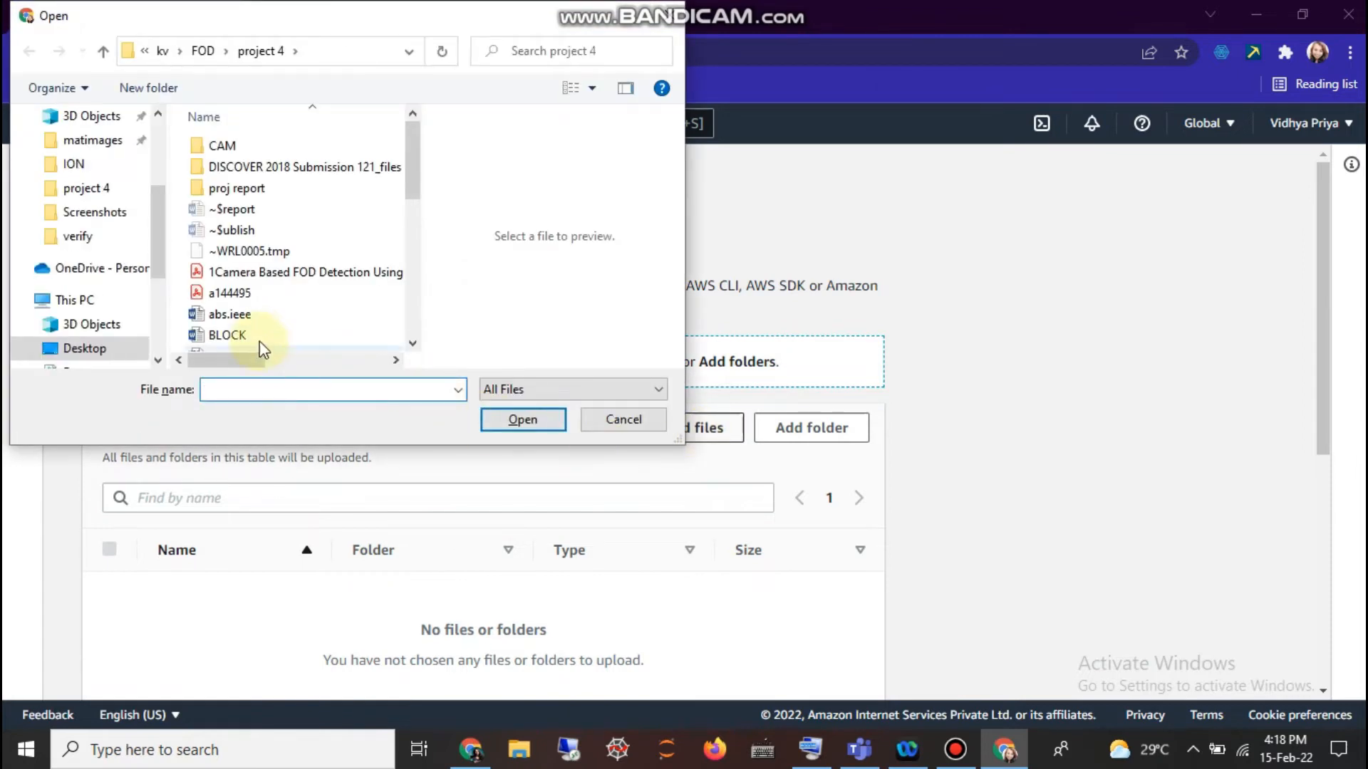
pyautogui.click(231, 292)
pyautogui.click(525, 419)
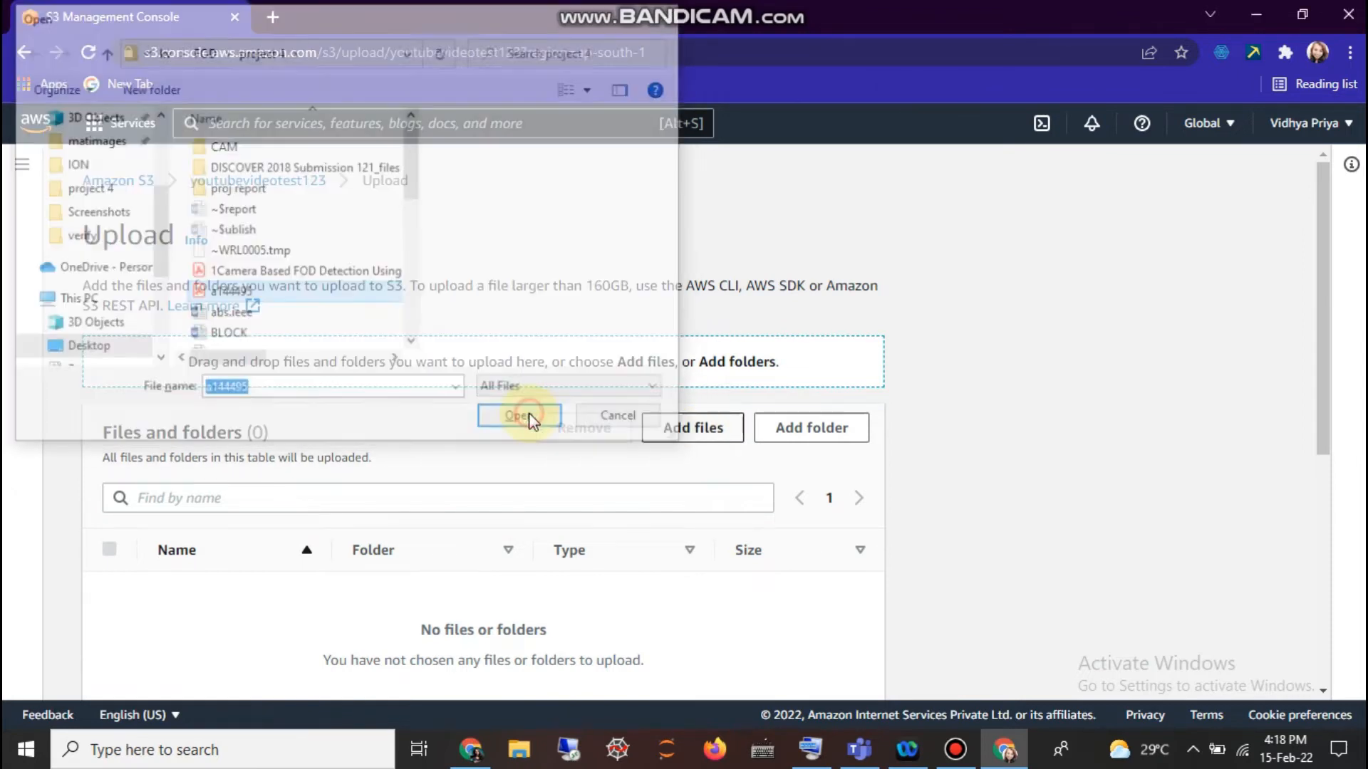
# Step: Upload a144495.pdf to the bucket and return to the bucket's object list
pyautogui.scroll(-5, 1080, 449)
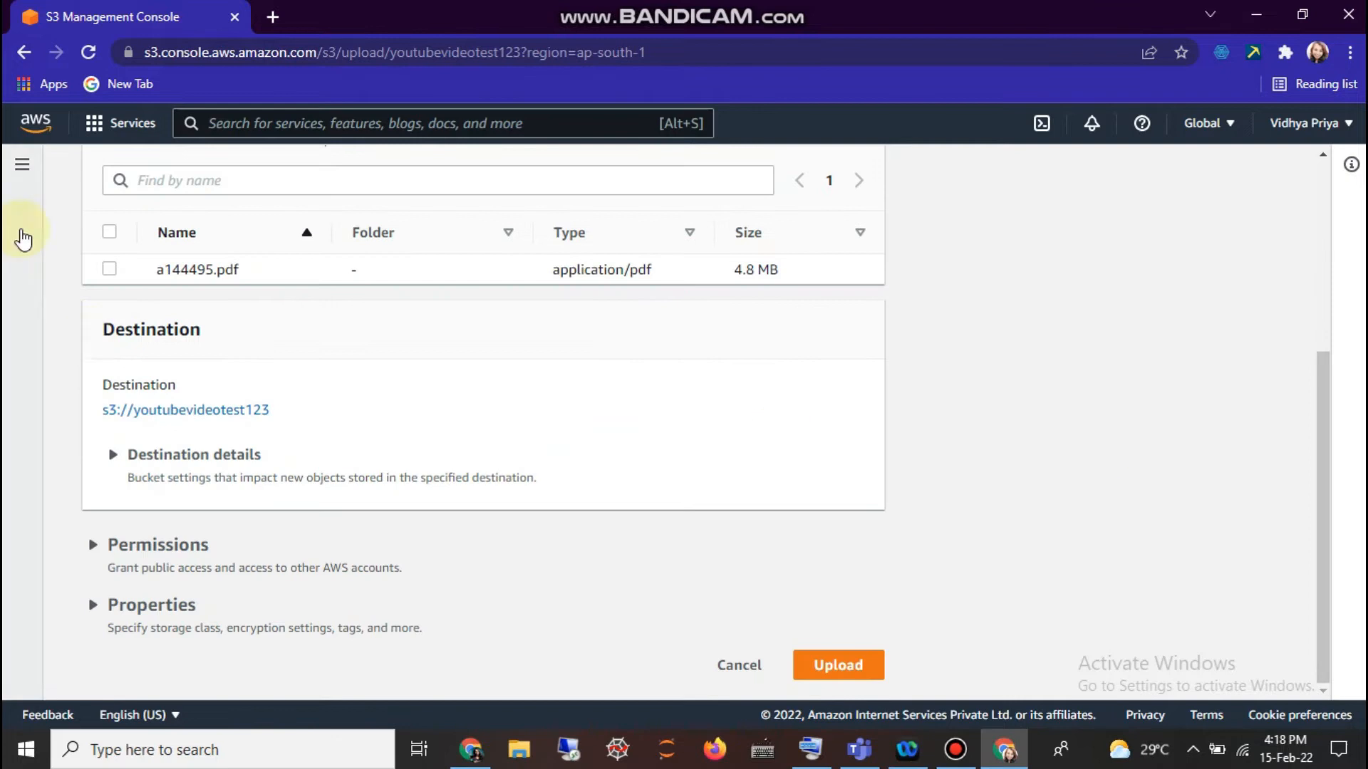
pyautogui.click(111, 269)
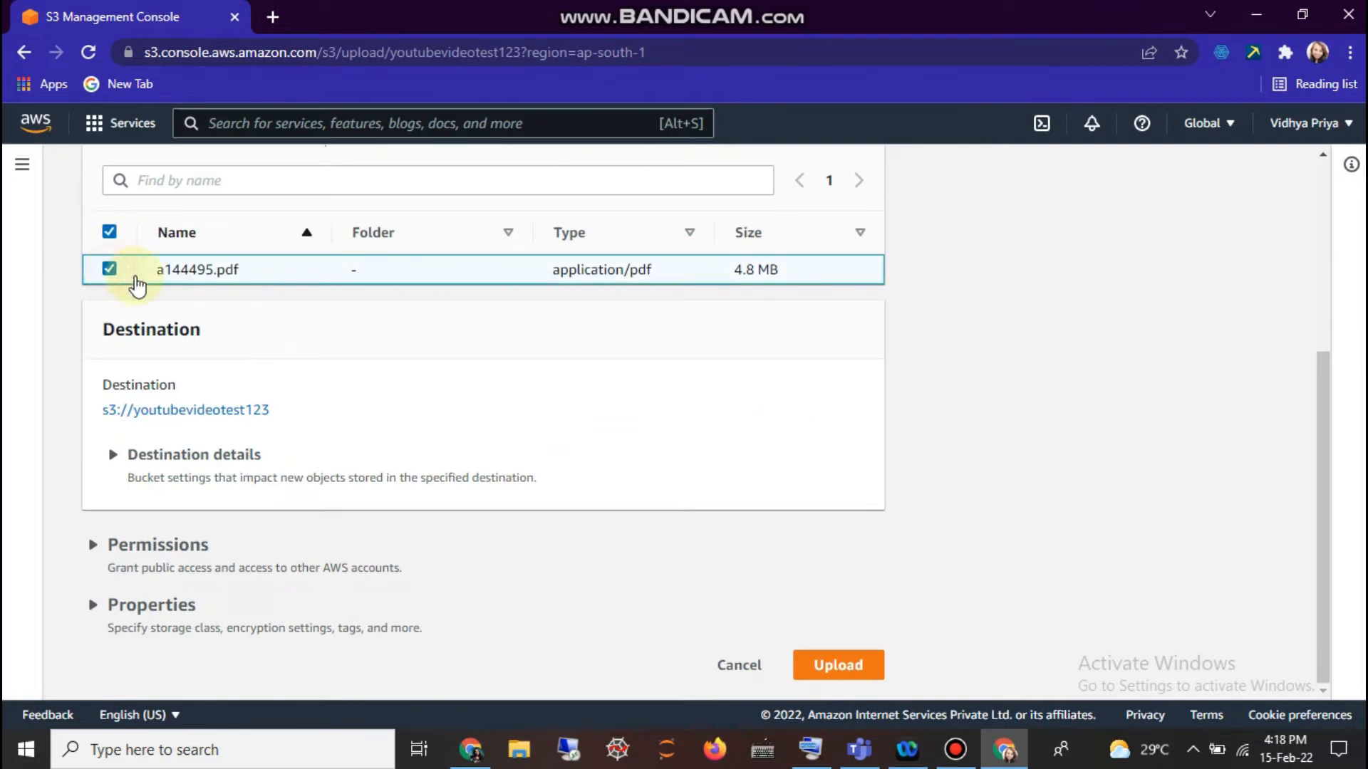
pyautogui.click(830, 666)
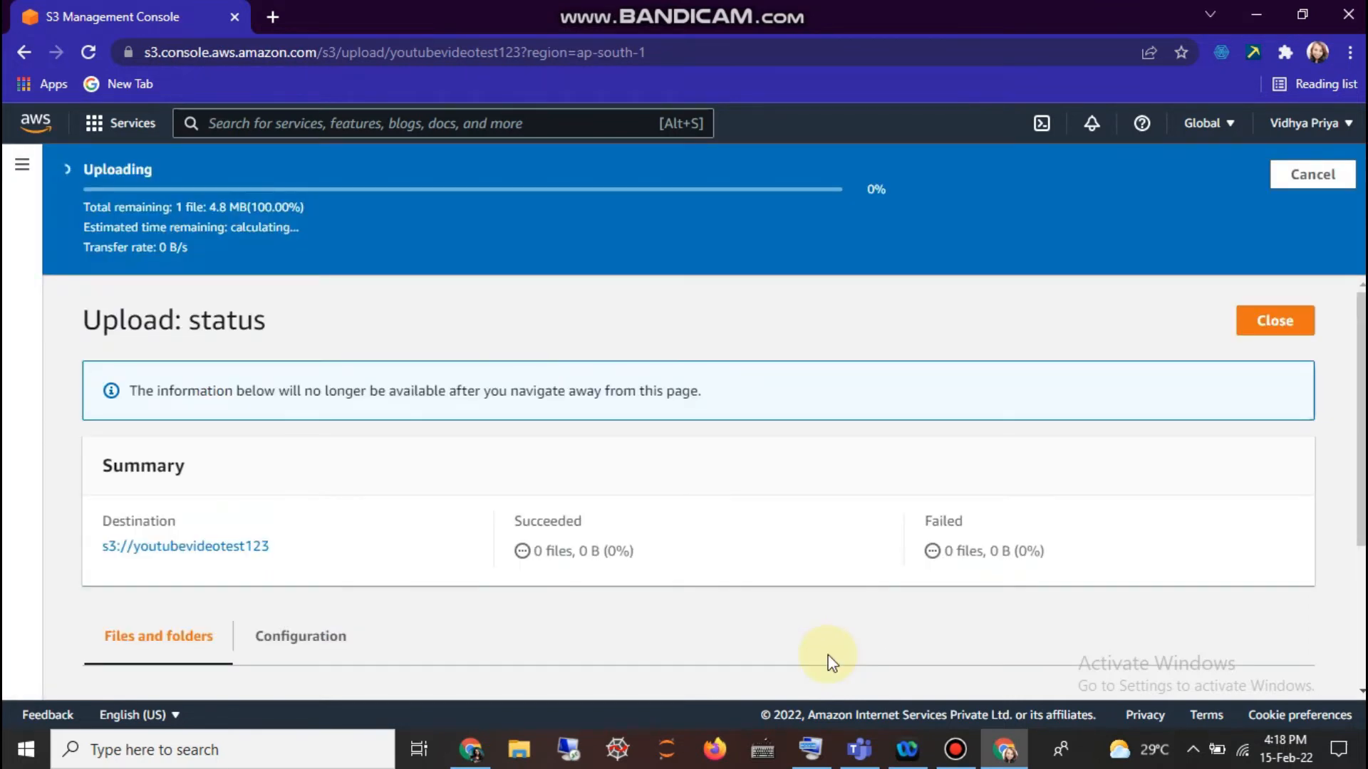
pyautogui.scroll(-3, 829, 654)
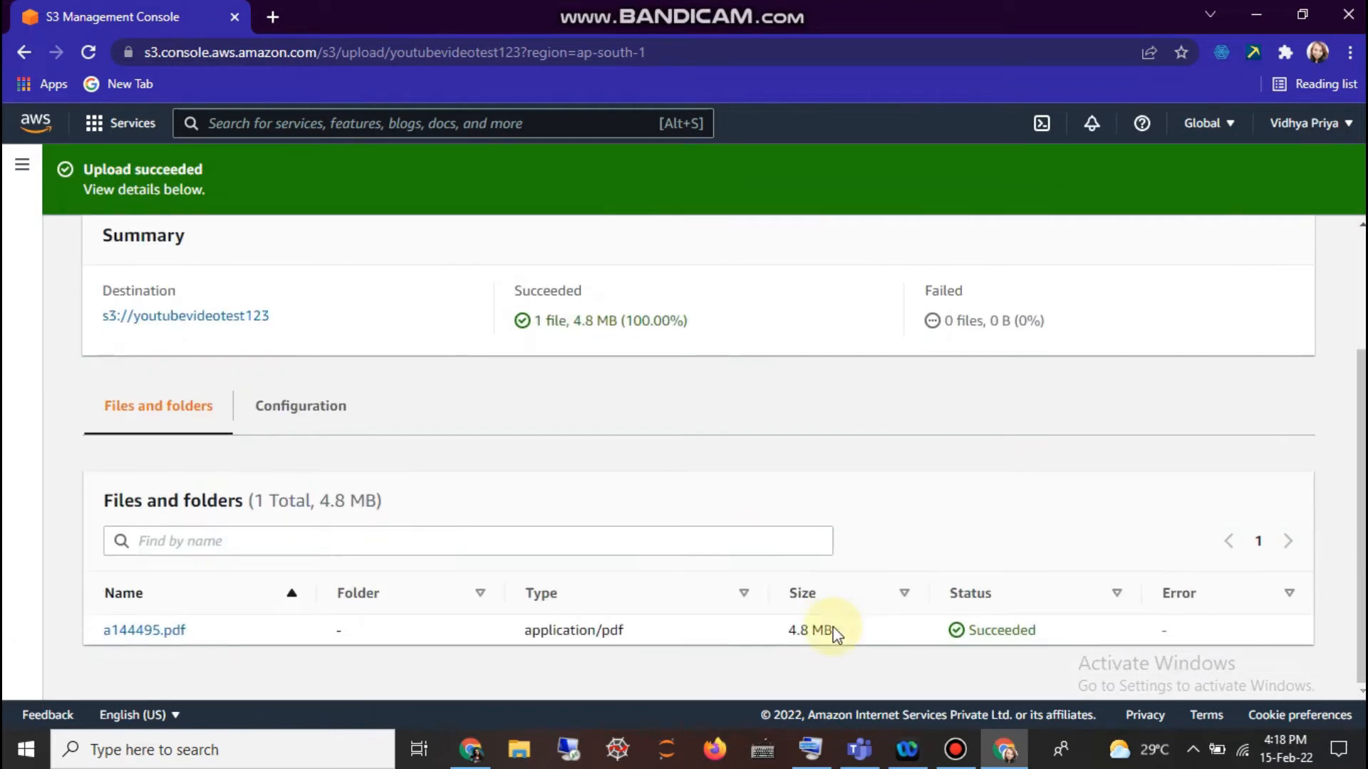
pyautogui.click(251, 318)
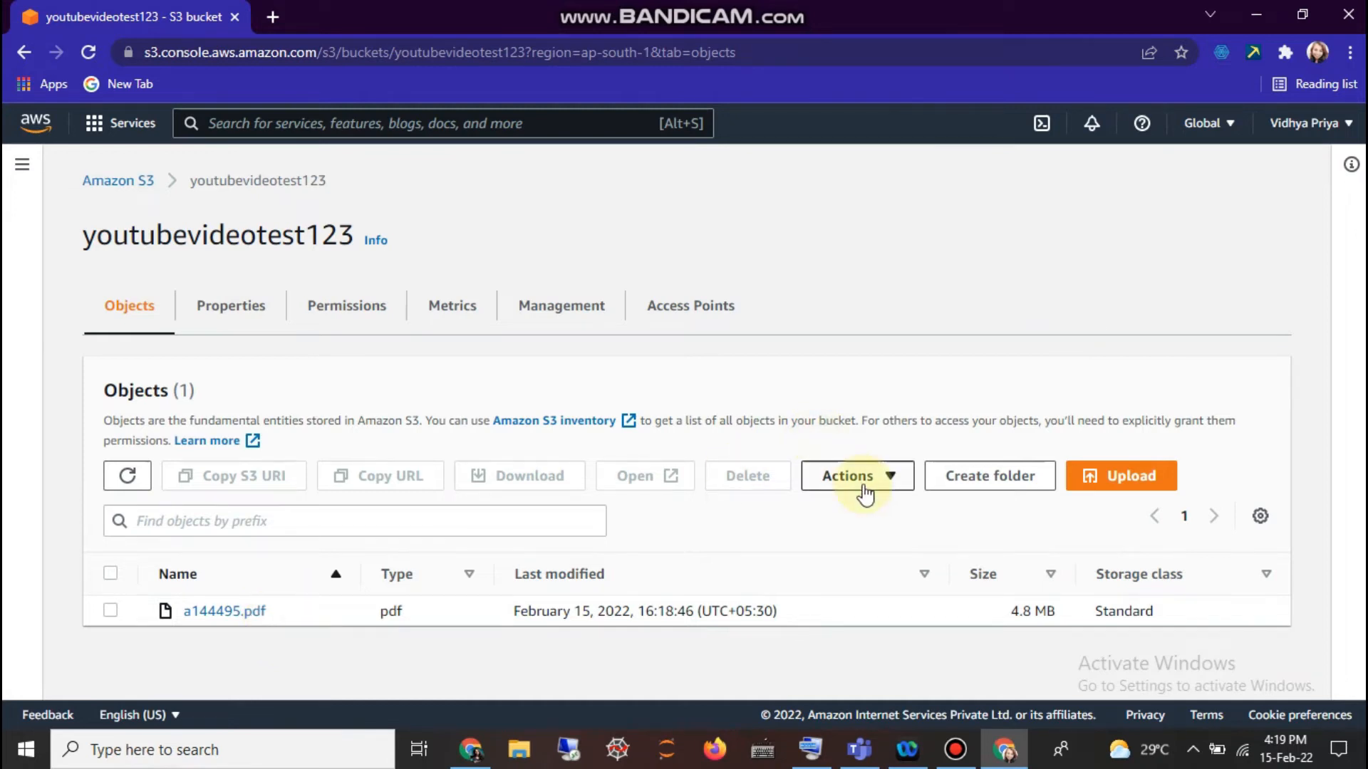
# Step: Create a folder named fg in the youtubevideotest123 bucket with server-side encryption disabled
pyautogui.click(964, 484)
pyautogui.click(312, 571)
pyautogui.write('fg')
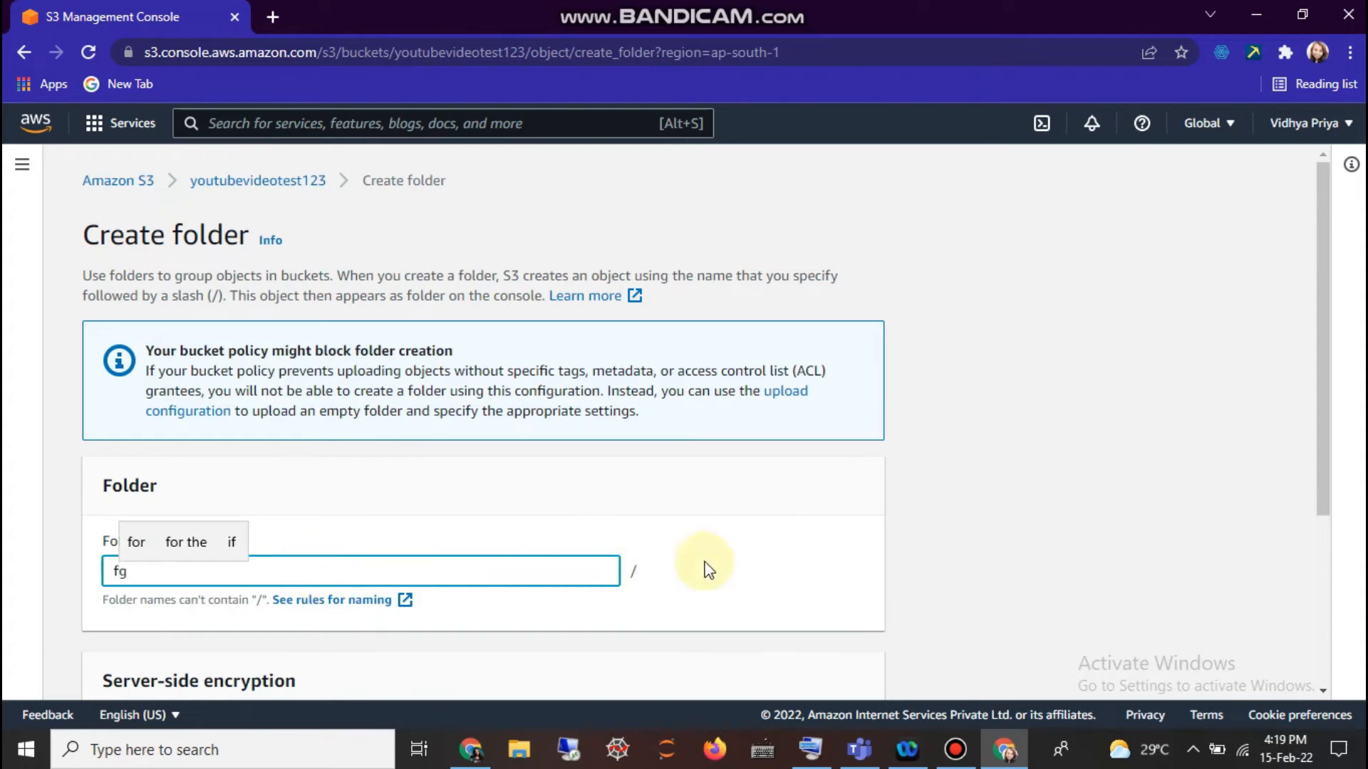
pyautogui.click(728, 562)
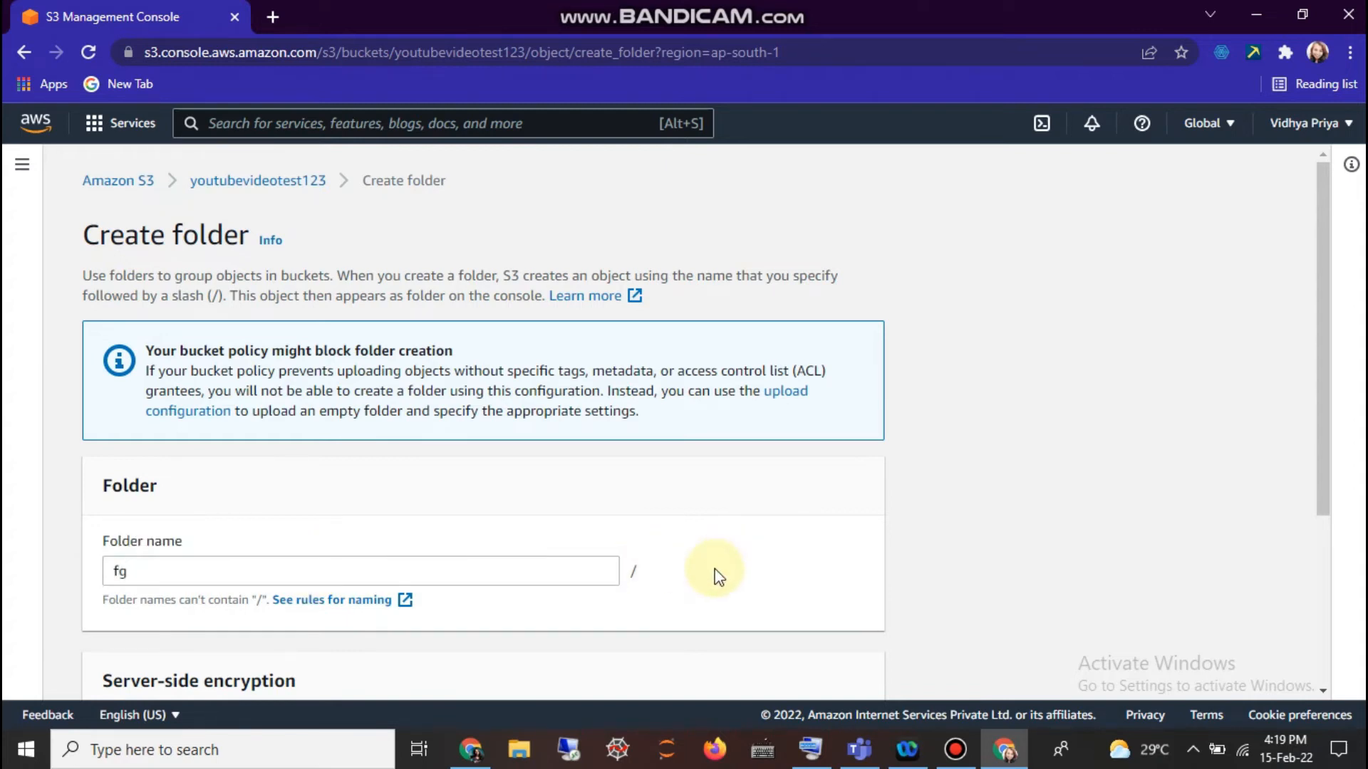
pyautogui.scroll(-3, 715, 576)
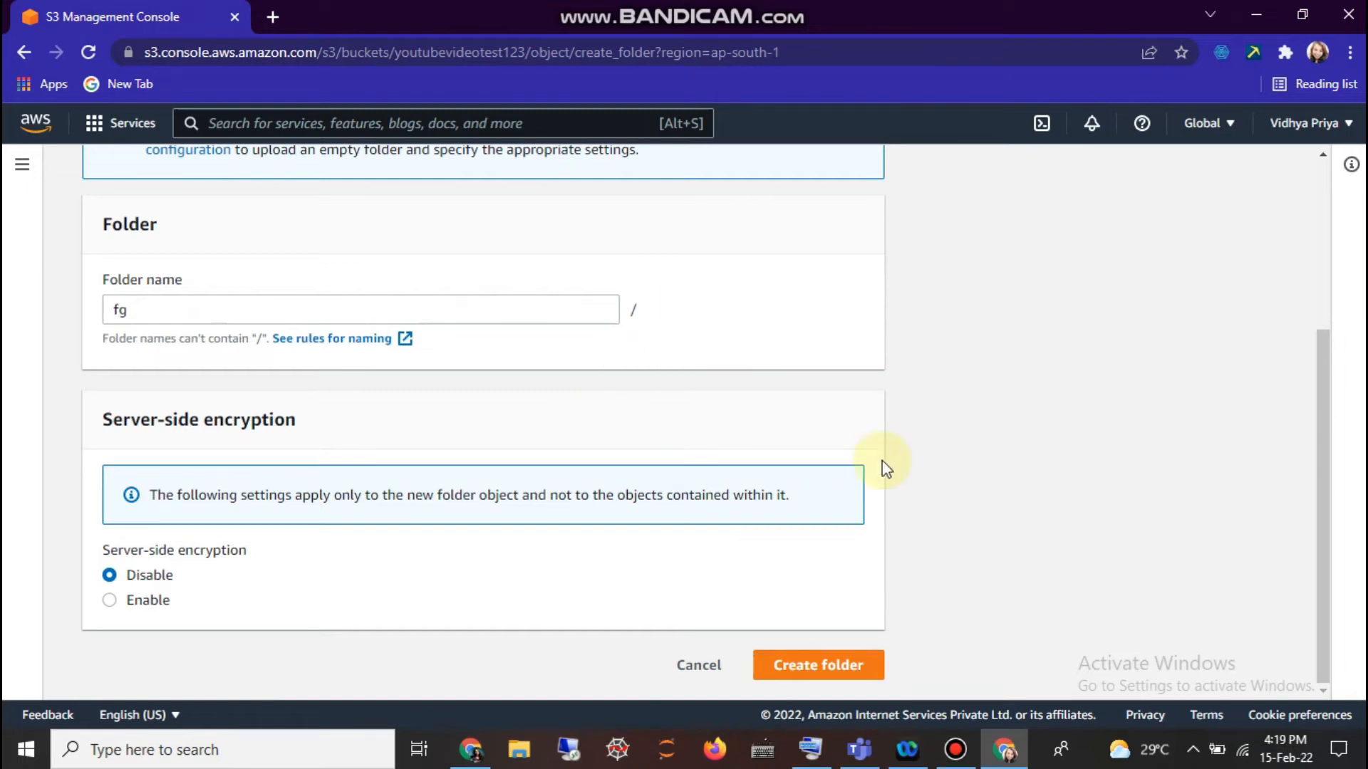
pyautogui.click(821, 669)
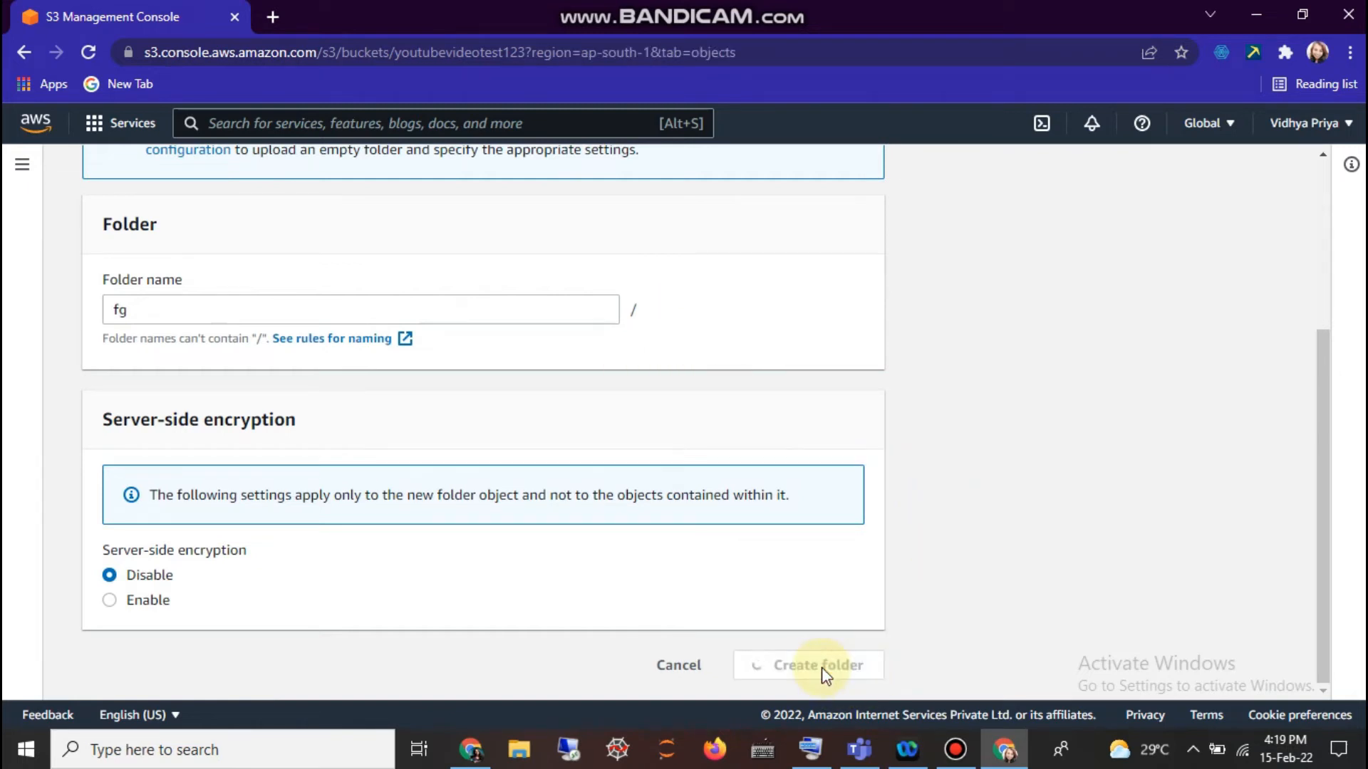
# Step: Open the fg folder inside the youtubevideotest123 bucket
pyautogui.scroll(-2, 725, 641)
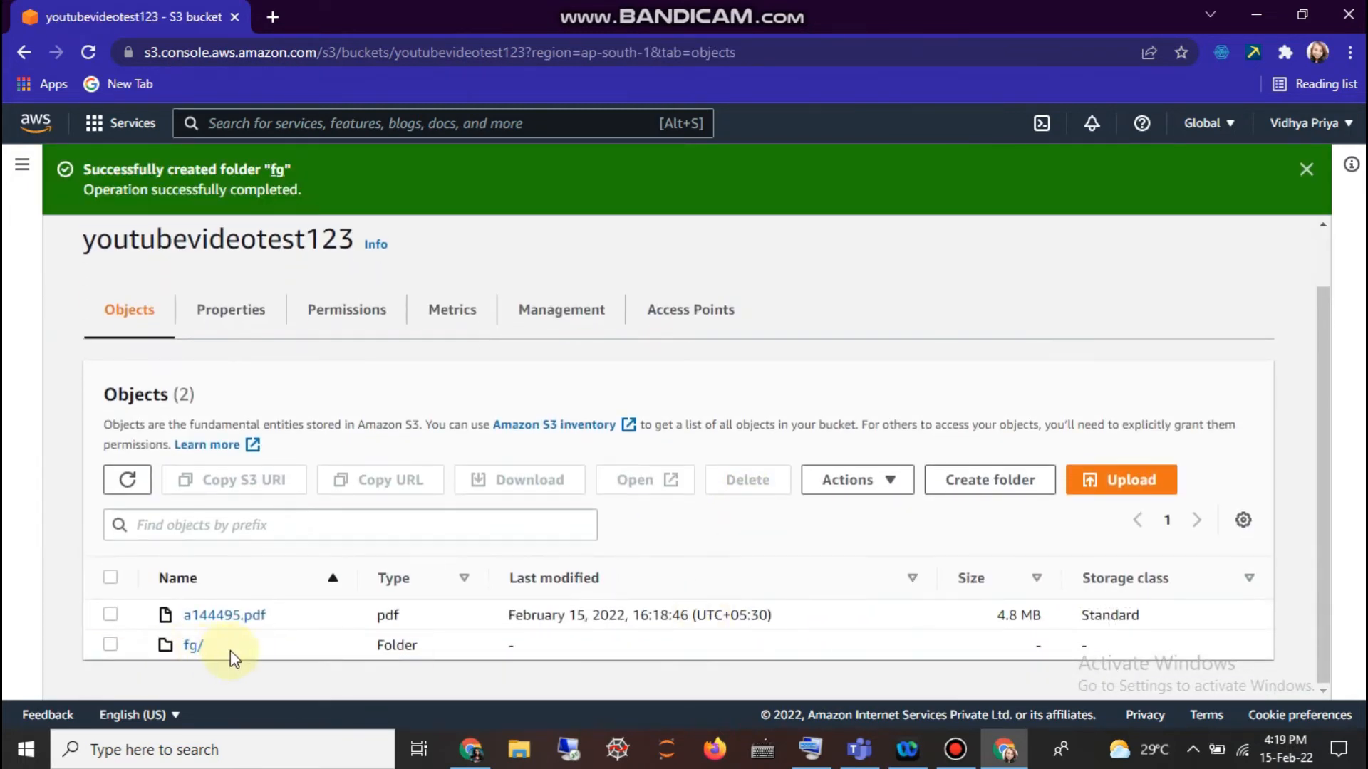
pyautogui.click(197, 646)
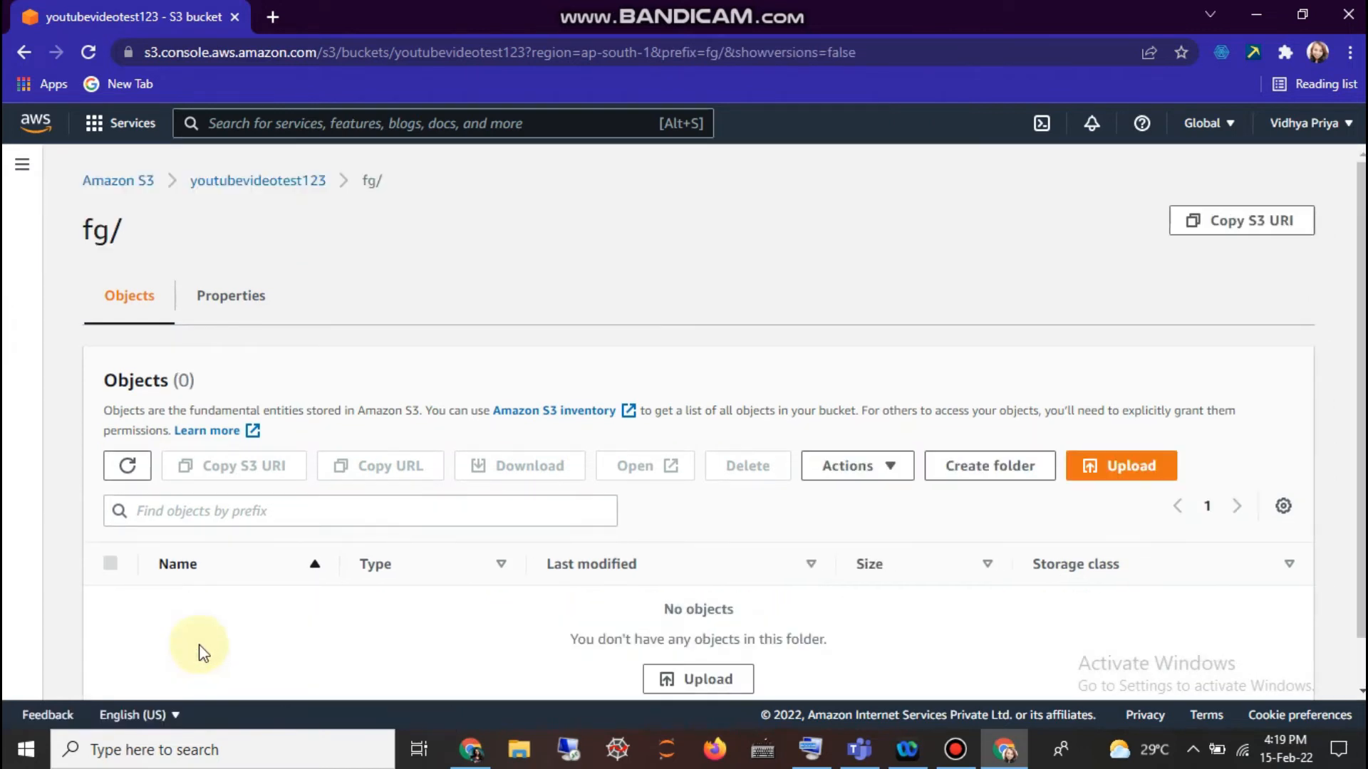
pyautogui.scroll(-1, 824, 585)
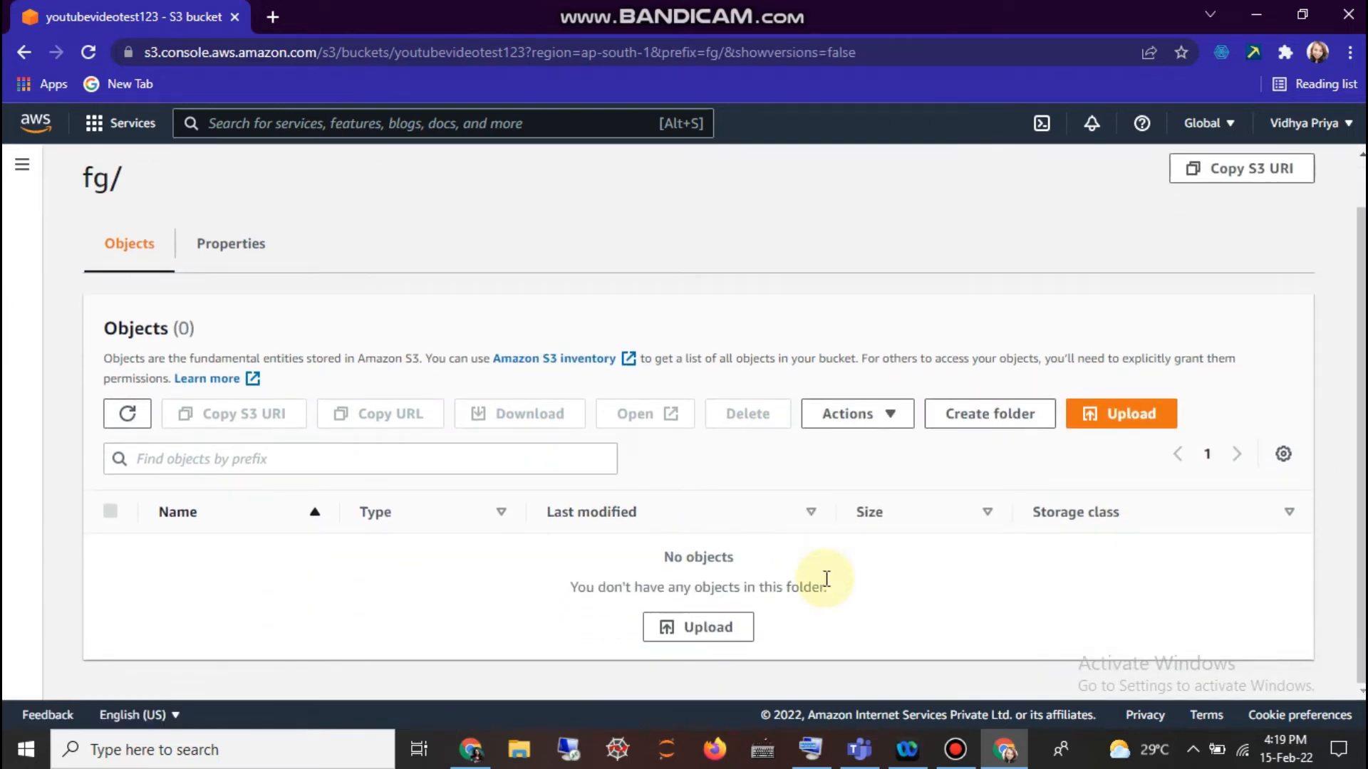
# Step: Start an upload into the fg folder and add 1Camera Based FOD Detection Using Image Processing Technique.pdf from the project 4 folder
pyautogui.click(1131, 413)
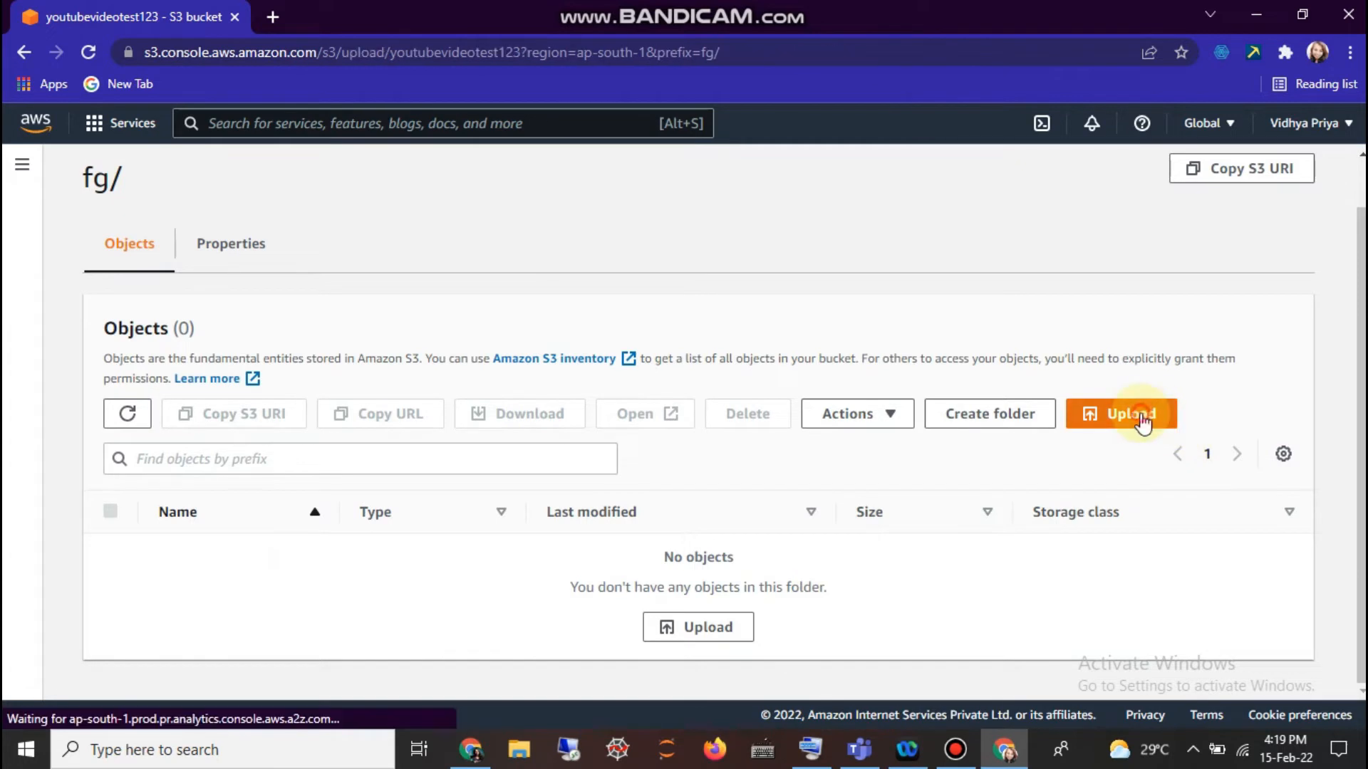
pyautogui.click(686, 442)
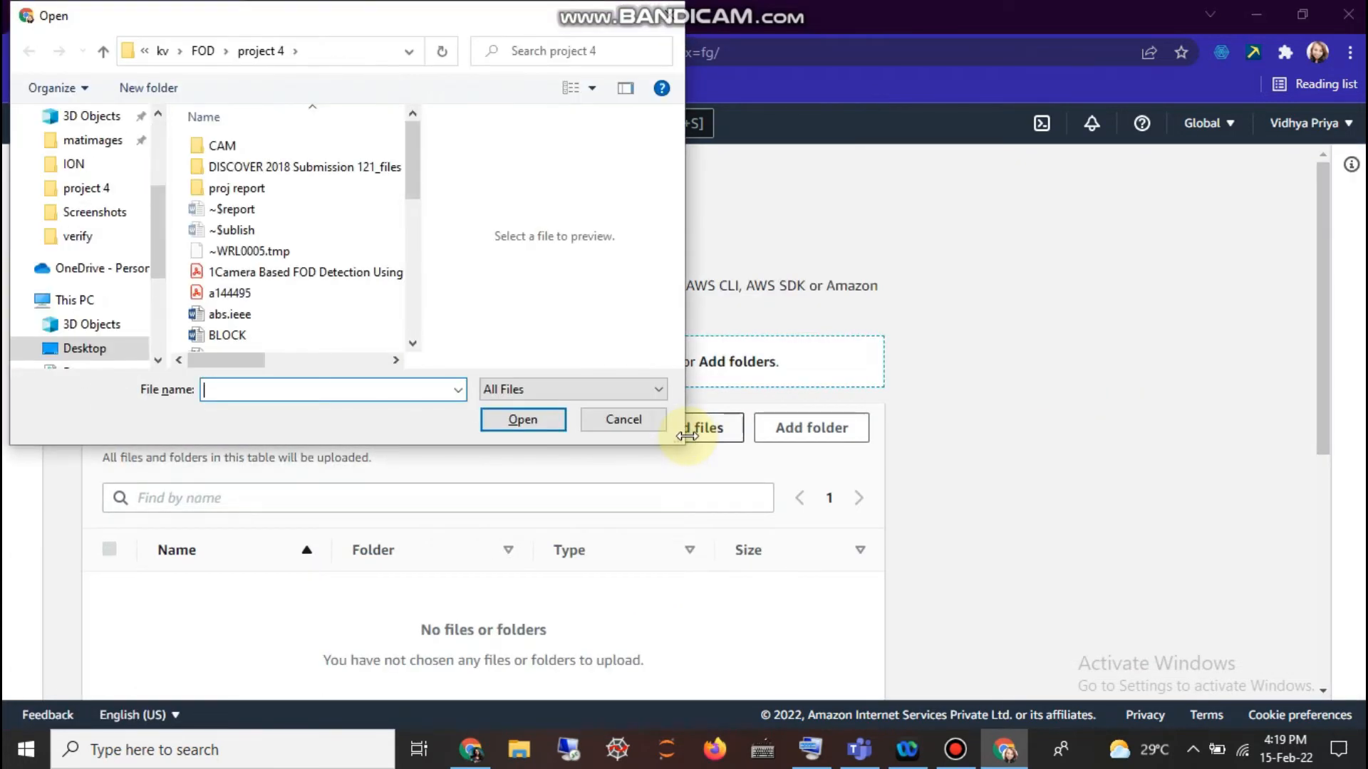
pyautogui.click(312, 274)
pyautogui.click(522, 419)
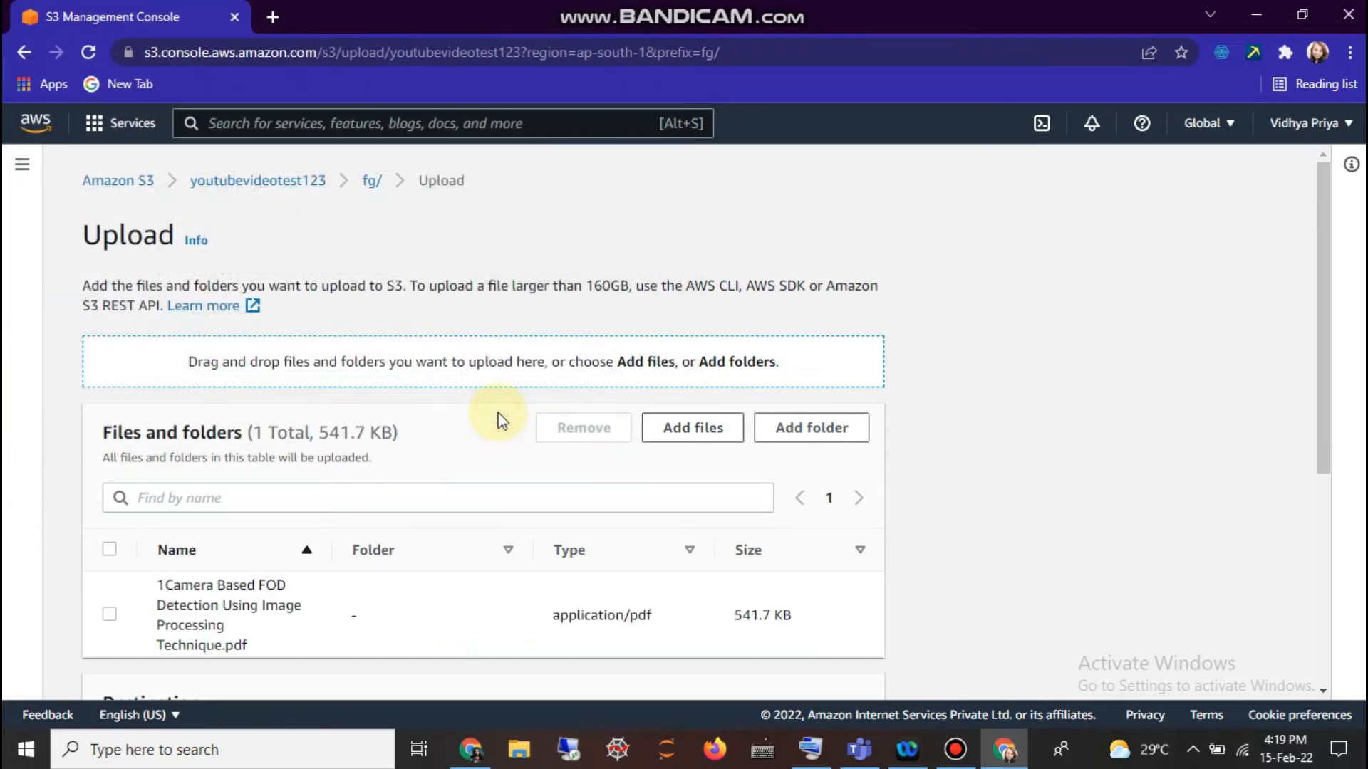
# Step: Upload the selected PDF to the fg folder and return to the folder's object list
pyautogui.click(109, 614)
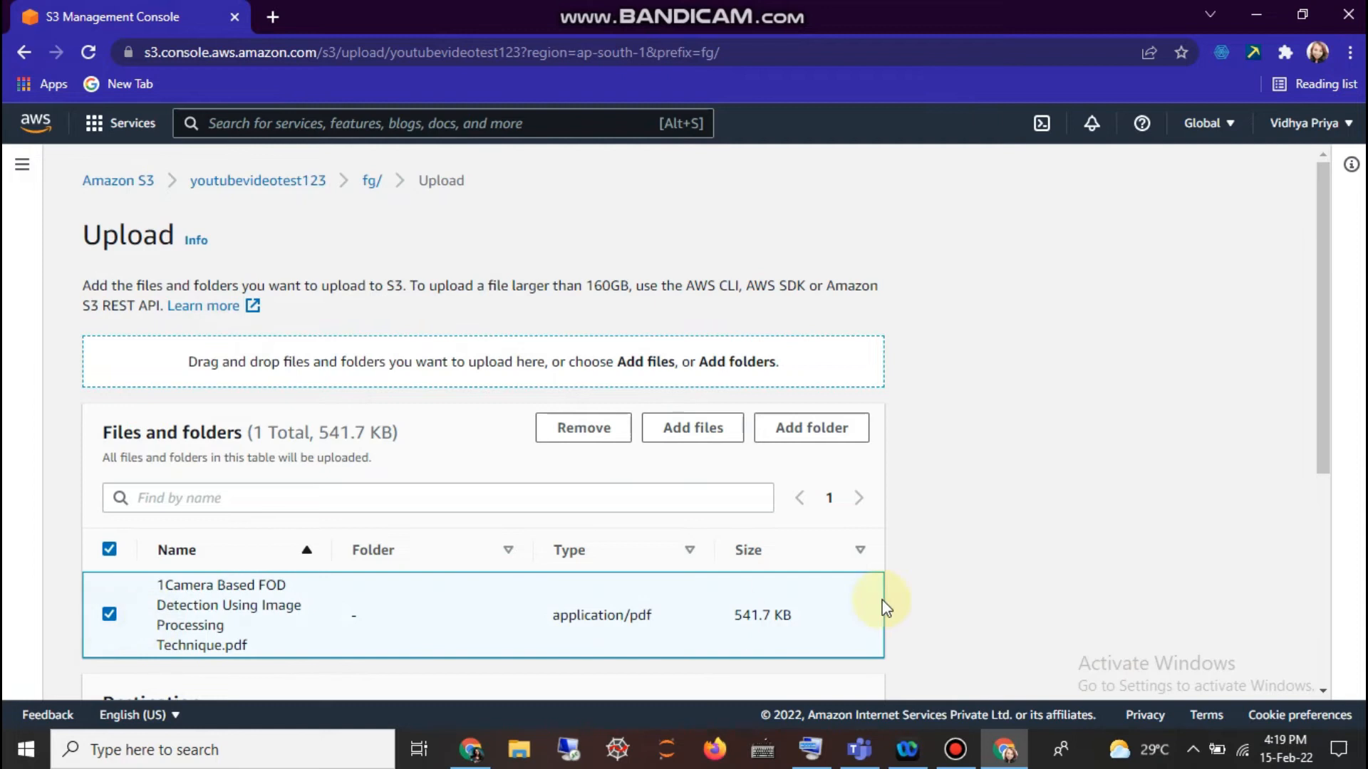
pyautogui.scroll(-5, 883, 612)
pyautogui.click(851, 666)
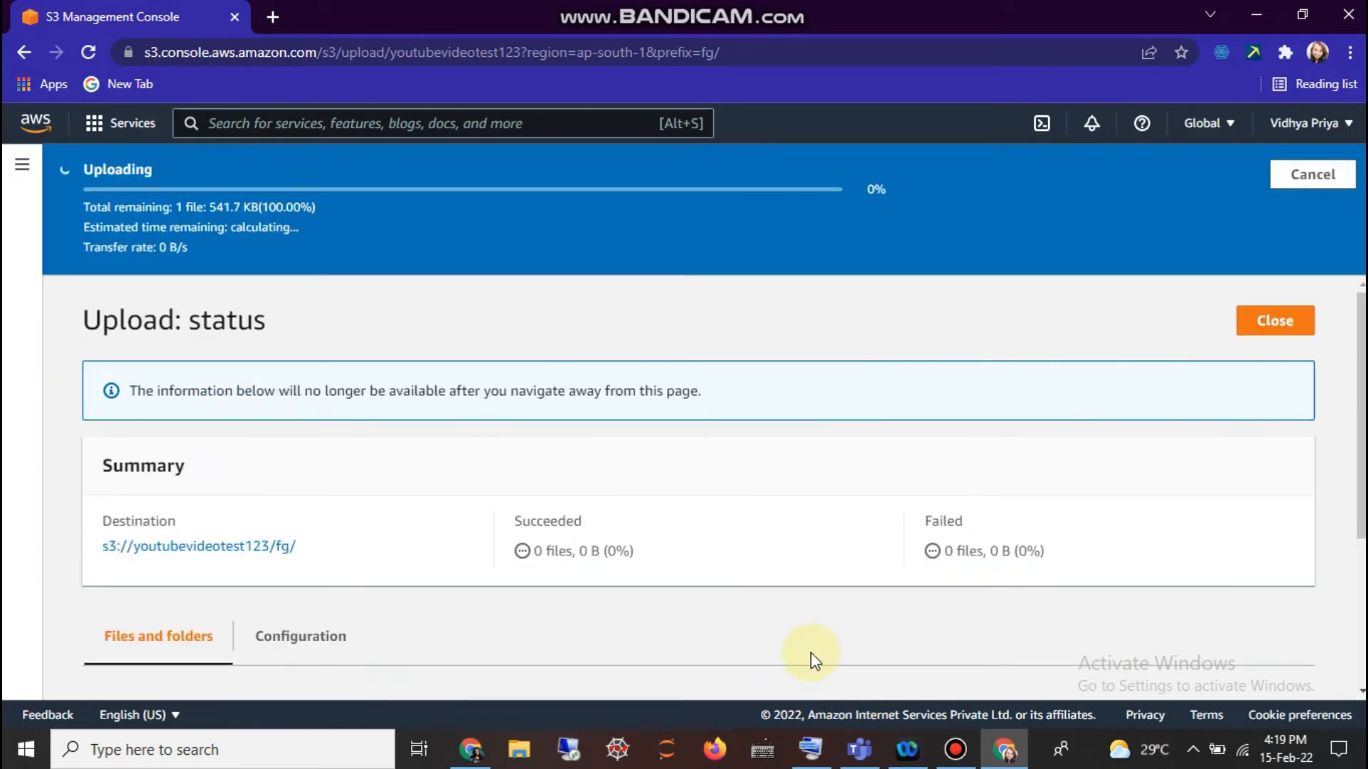
pyautogui.scroll(-1, 813, 591)
pyautogui.scroll(3, 763, 617)
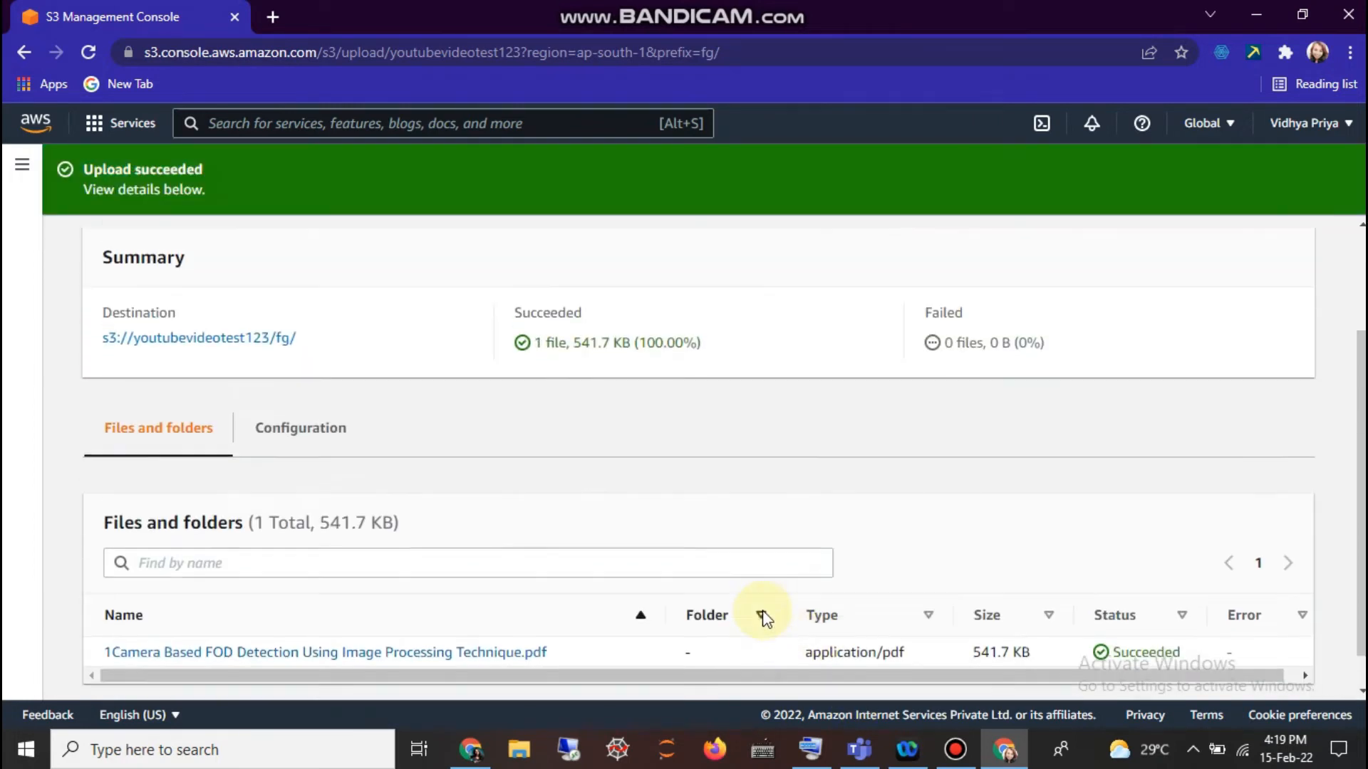
pyautogui.click(201, 487)
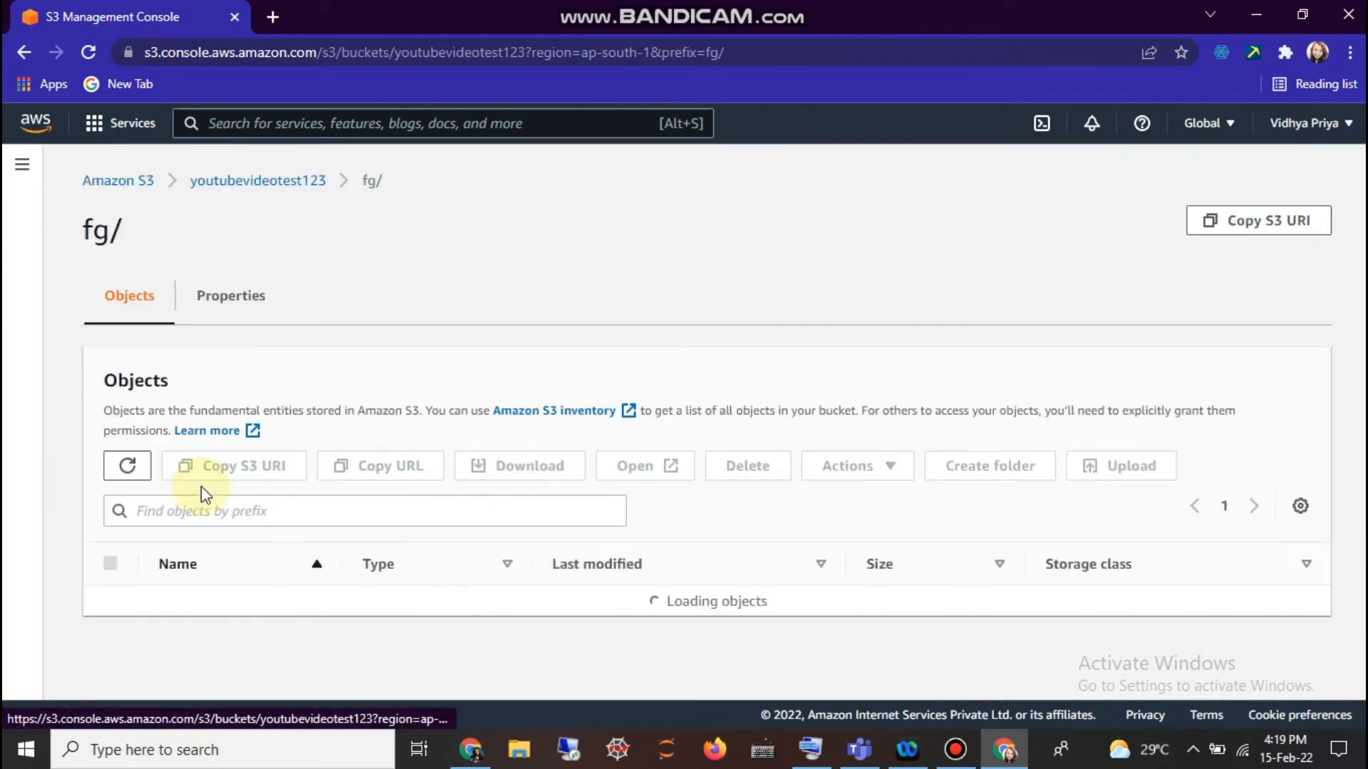
# Step: Review the objects in youtubevideotest123 and its fg folder, ending at the bucket's object list
pyautogui.click(216, 183)
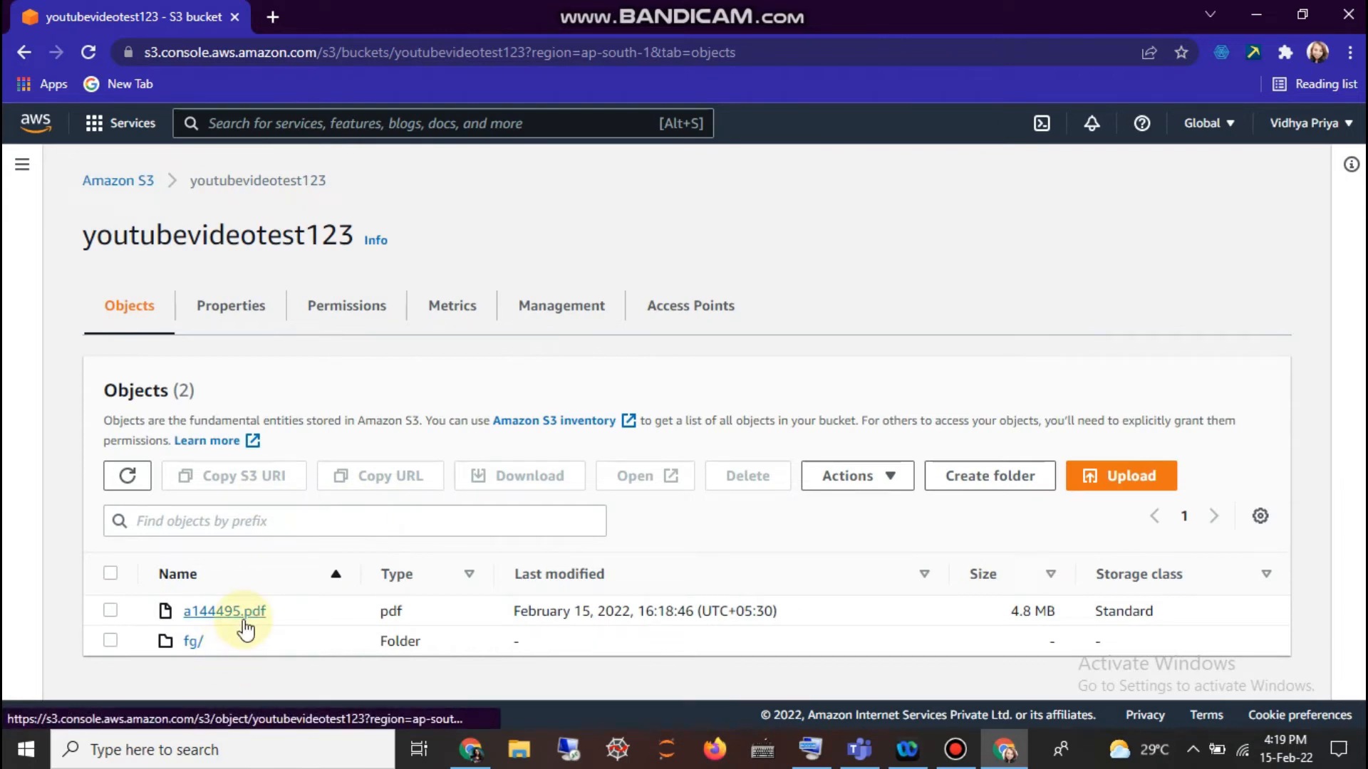
pyautogui.click(193, 645)
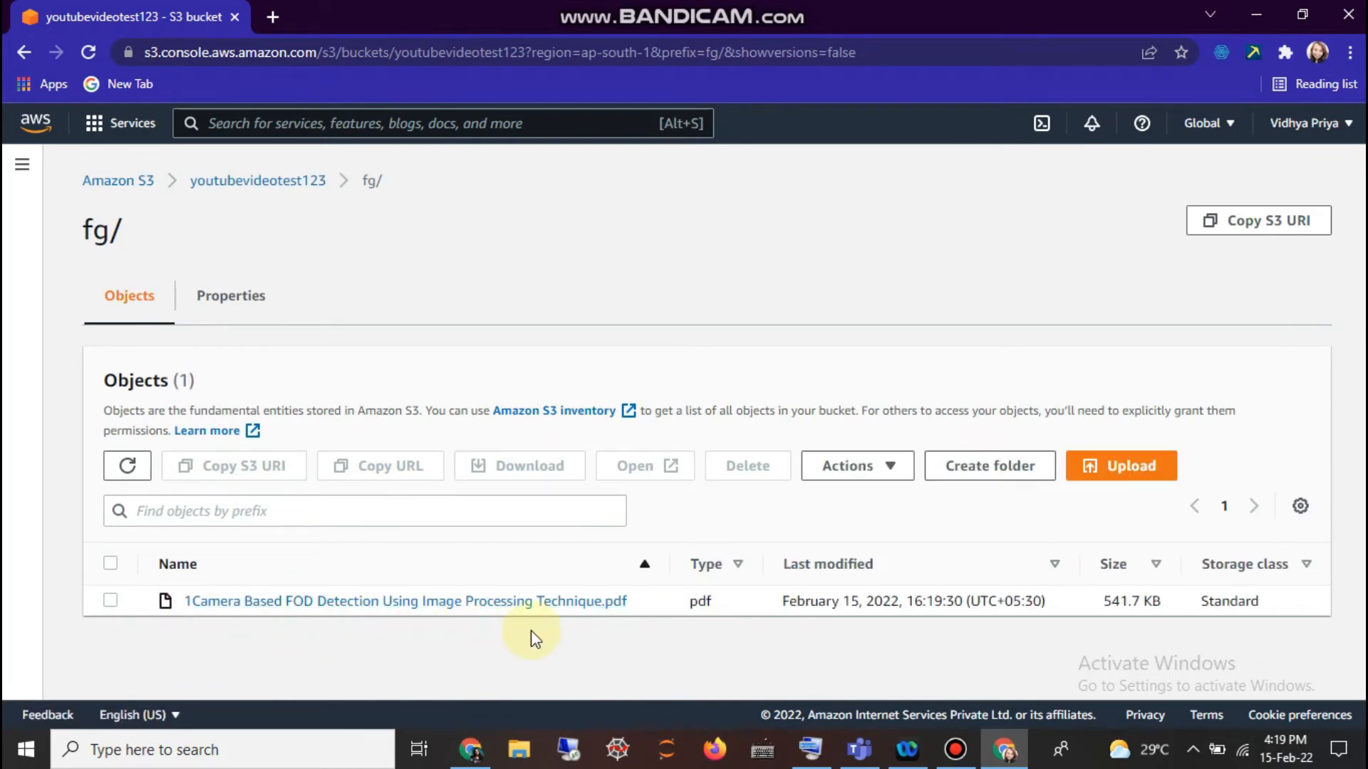
pyautogui.click(273, 181)
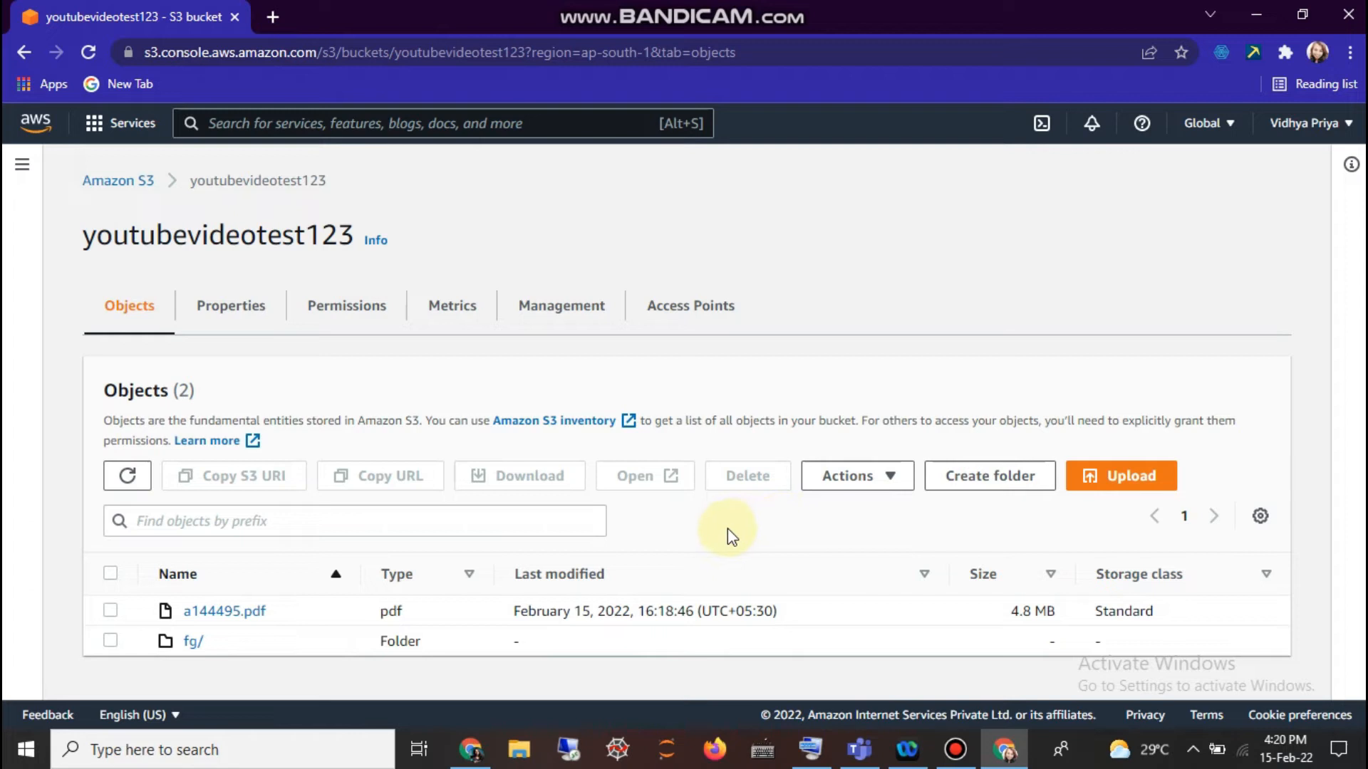
# Step: Open the details of a144495.pdf and copy its object URL
pyautogui.click(239, 624)
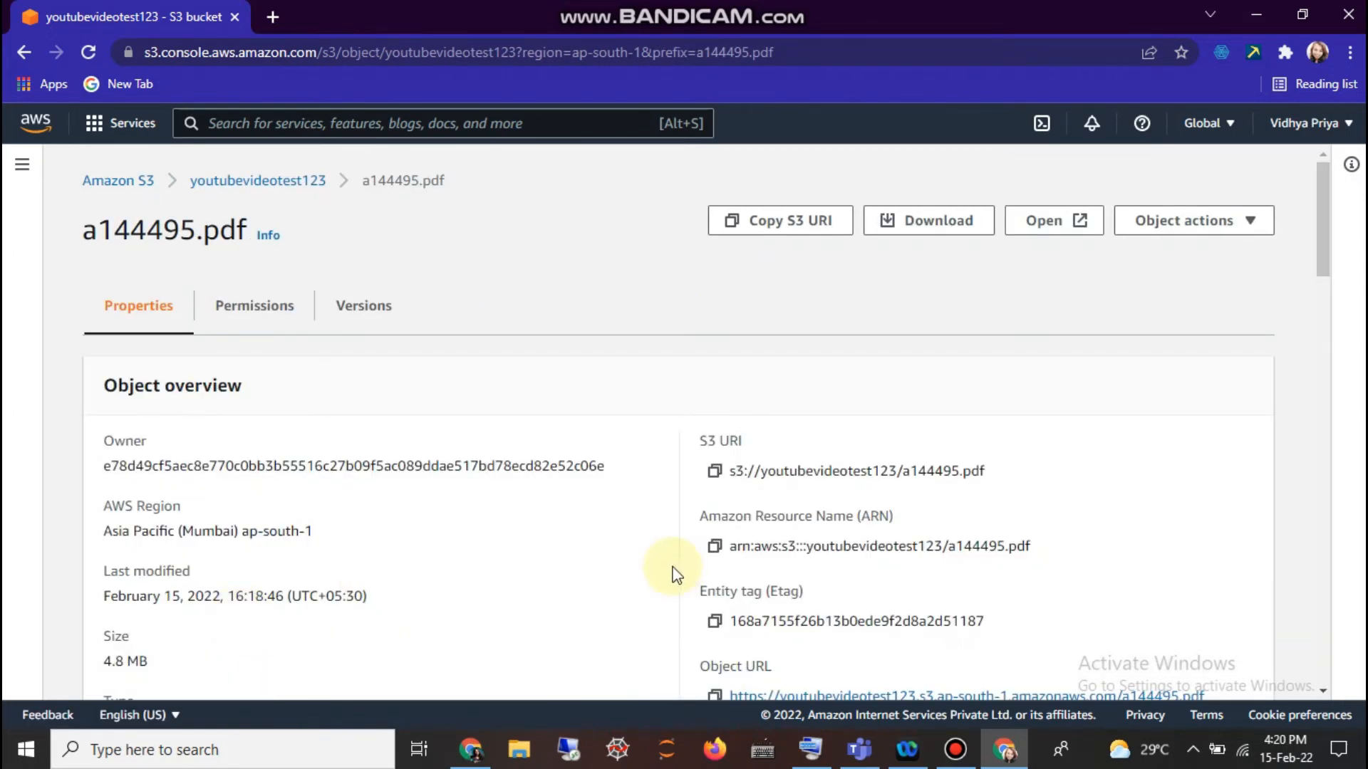
pyautogui.scroll(-5, 675, 575)
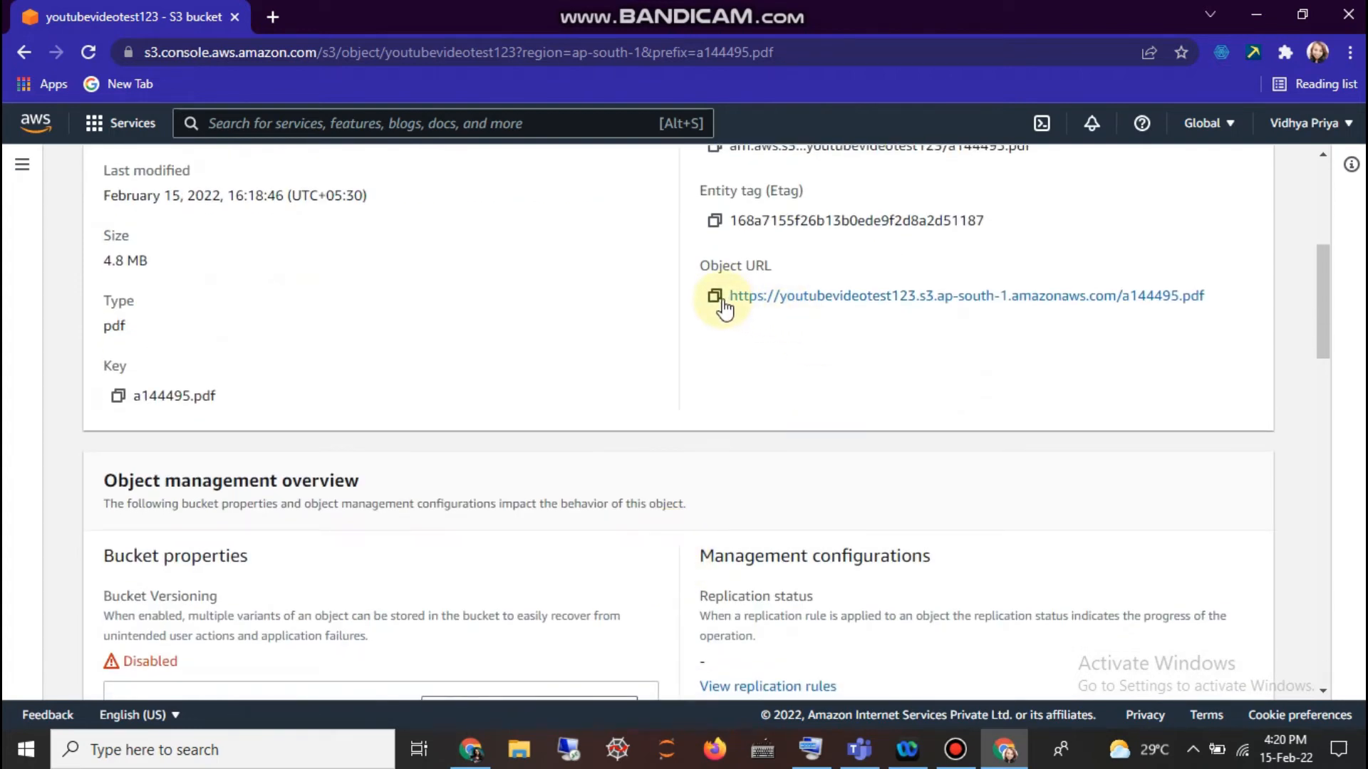
pyautogui.click(714, 296)
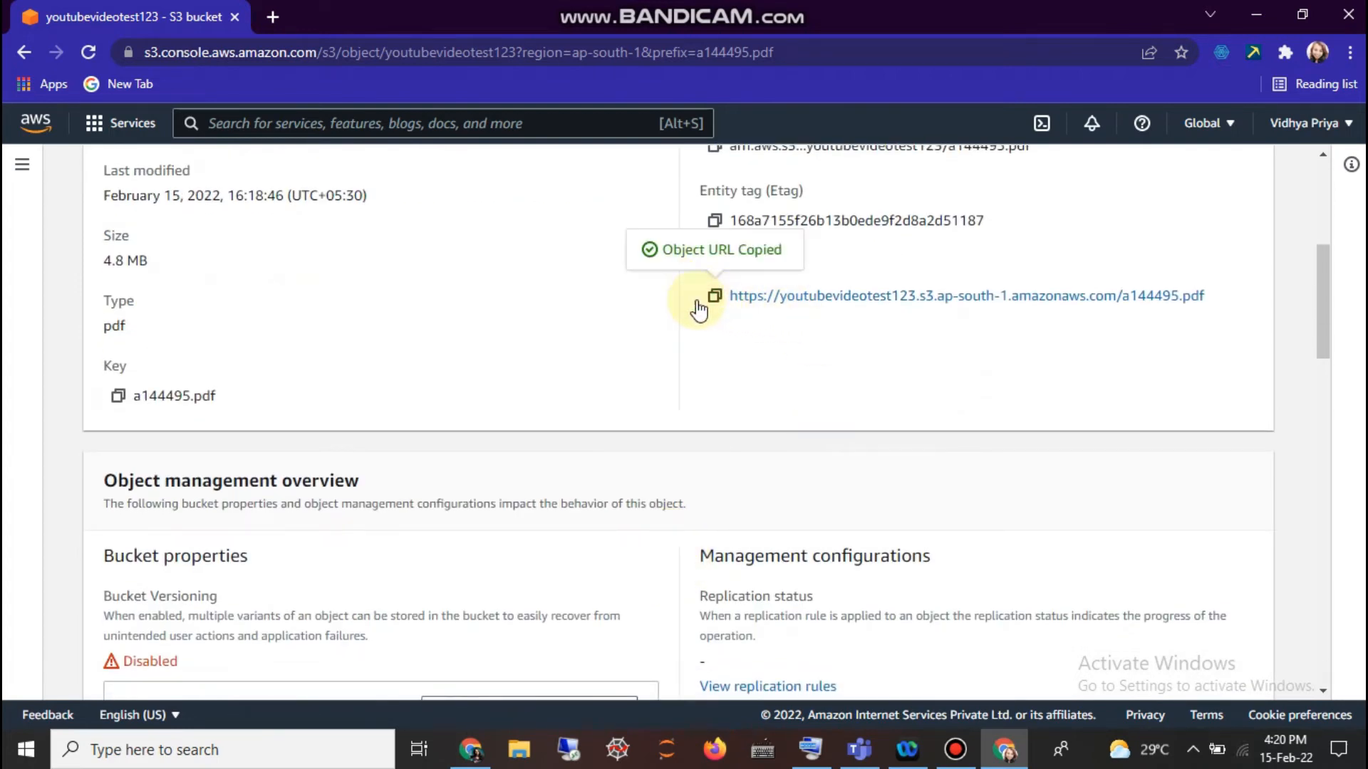
# Step: Load the copied a144495.pdf object URL in a new browser tab to test public access
pyautogui.click(280, 16)
pyautogui.rightClick(284, 30)
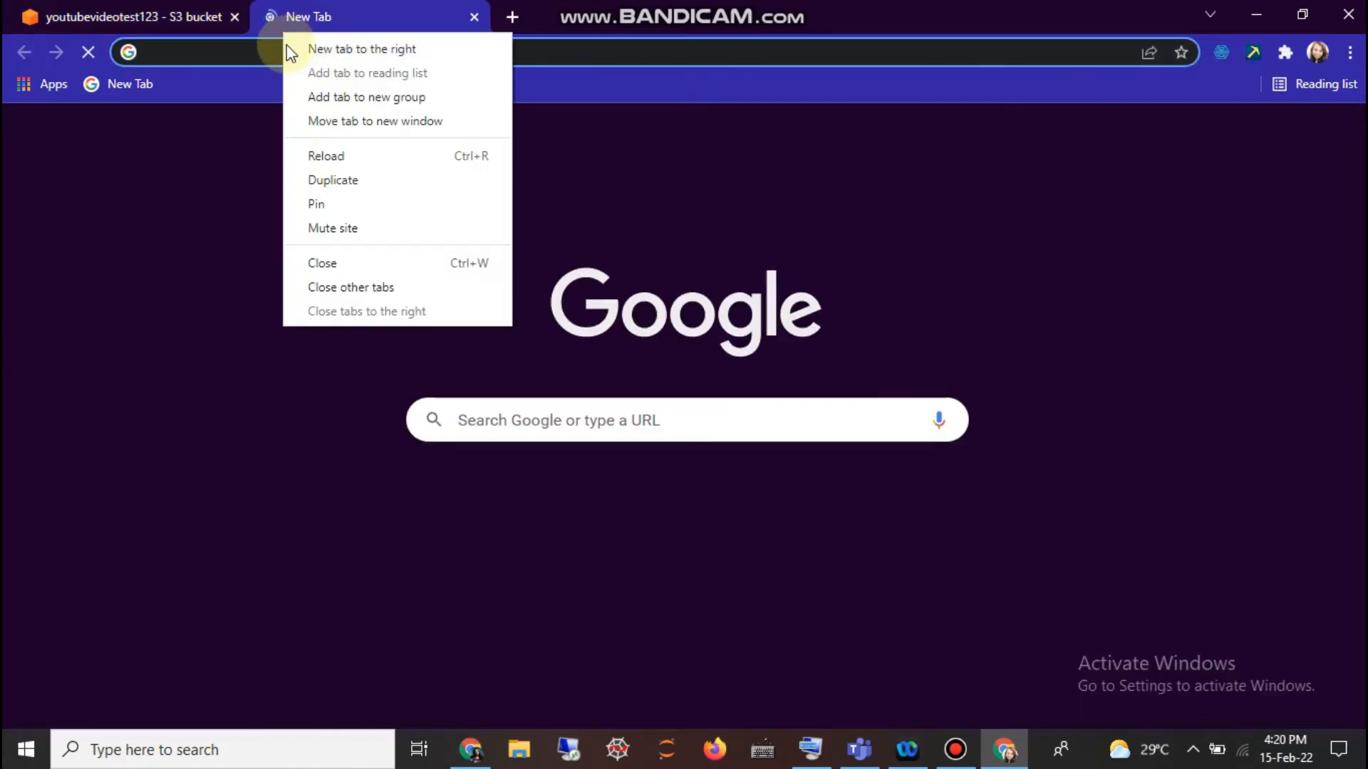
pyautogui.click(199, 52)
pyautogui.rightClick(199, 53)
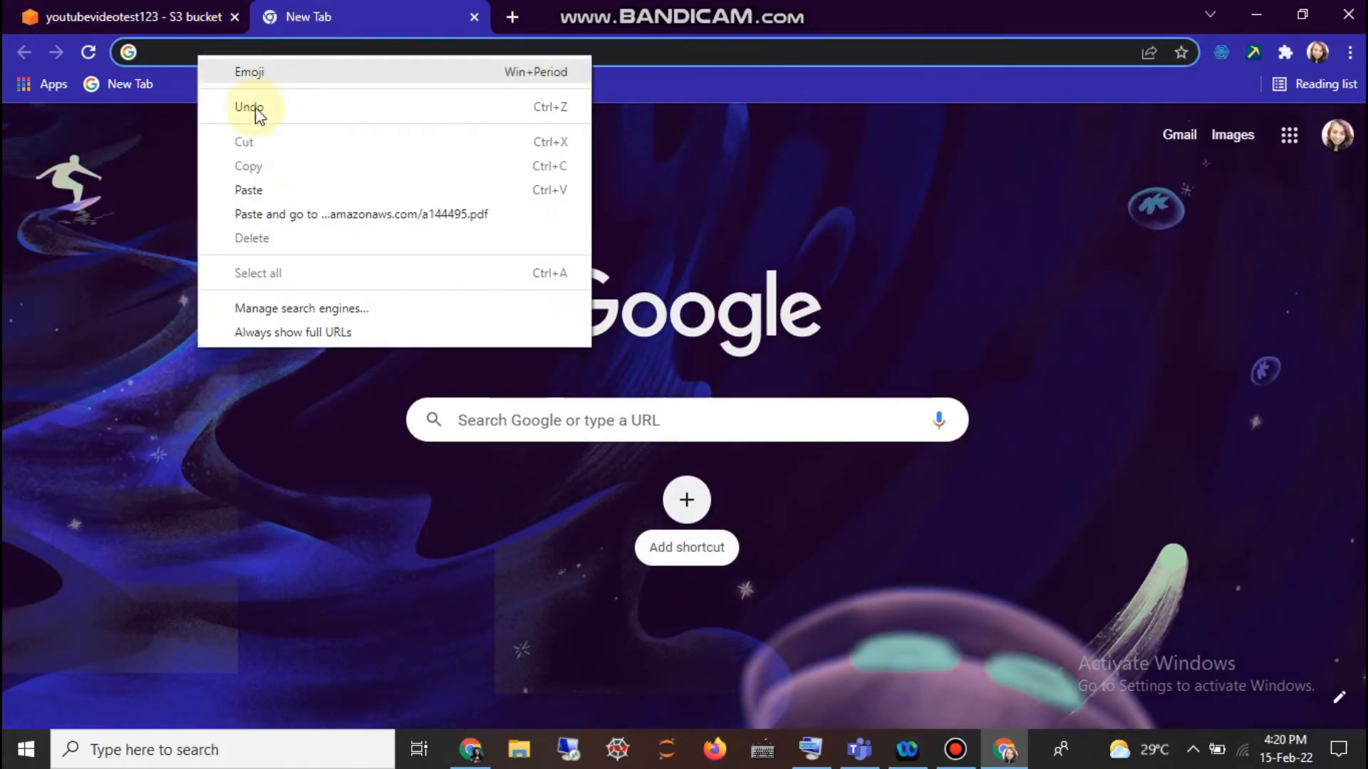
pyautogui.click(265, 189)
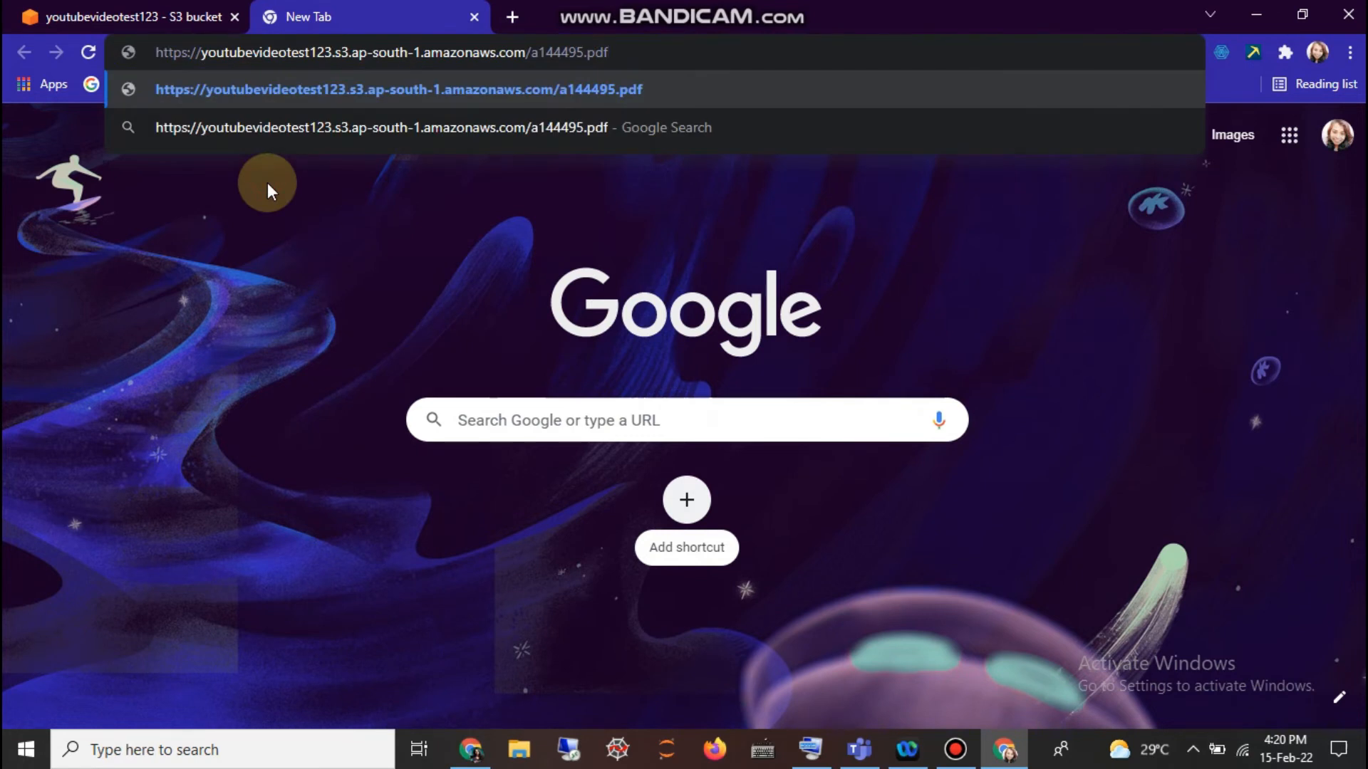
pyautogui.press('Return')
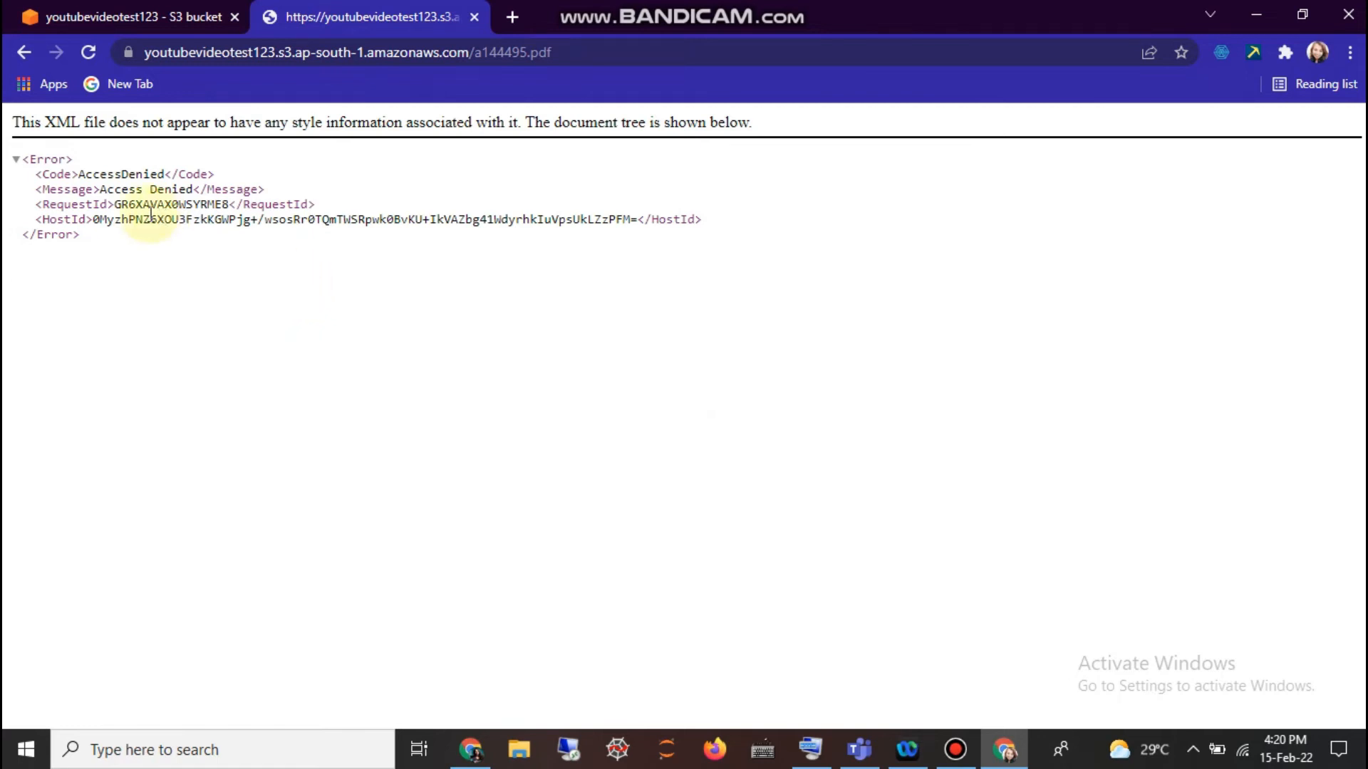
# Step: Examine the code and message in the response for a144495.pdf and close that browser tab
pyautogui.moveTo(106, 175); pyautogui.dragTo(196, 175)
pyautogui.moveTo(92, 199); pyautogui.dragTo(158, 228)
pyautogui.click(259, 336)
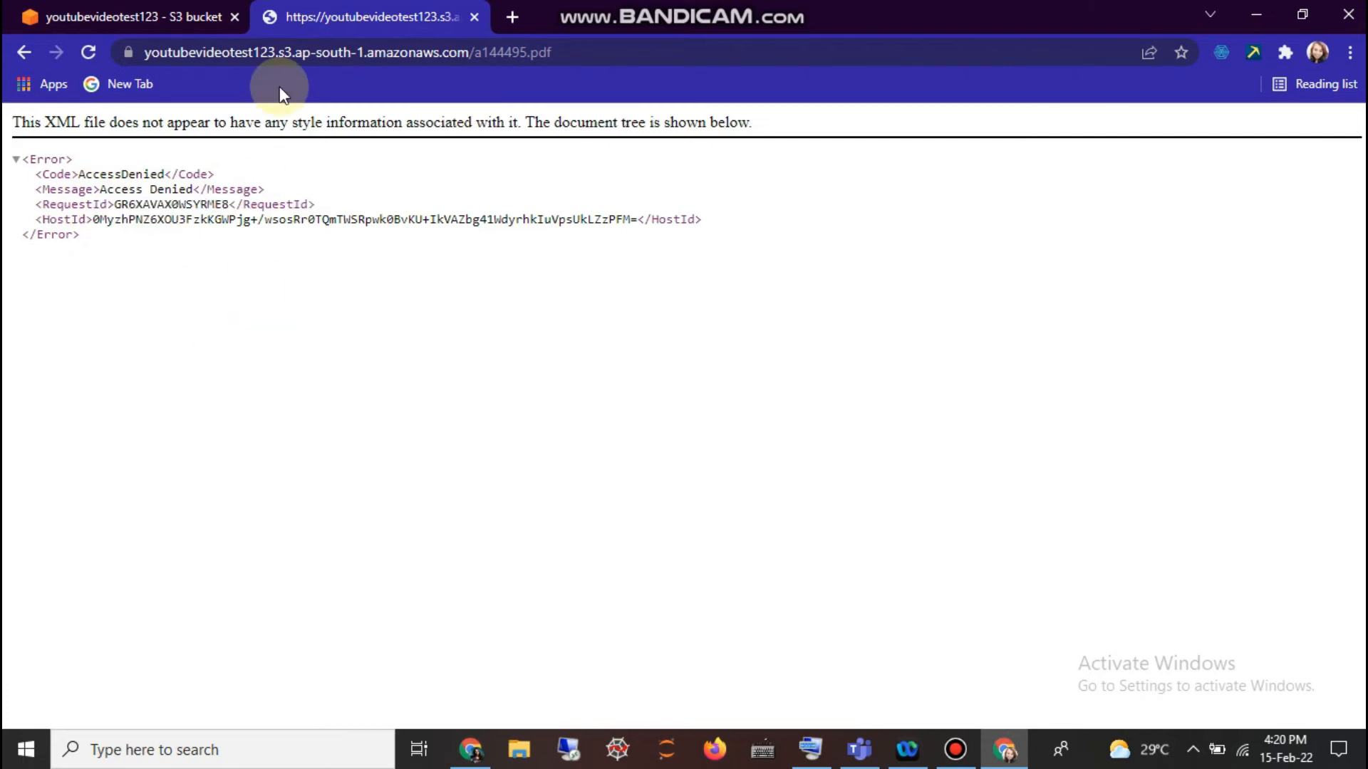
pyautogui.click(473, 16)
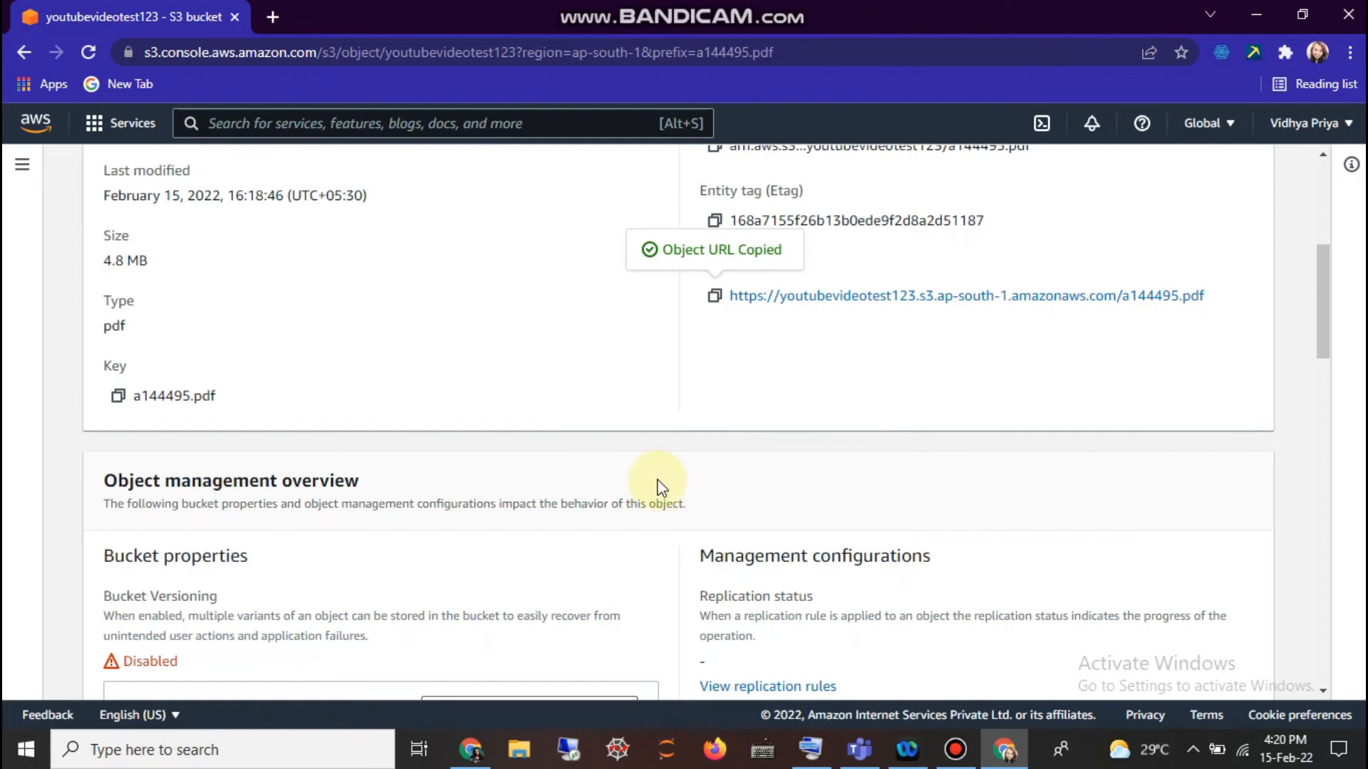
# Step: Go back to the list of S3 buckets and open the publicly accessible s32sftest1 bucket
pyautogui.scroll(5, 656, 482)
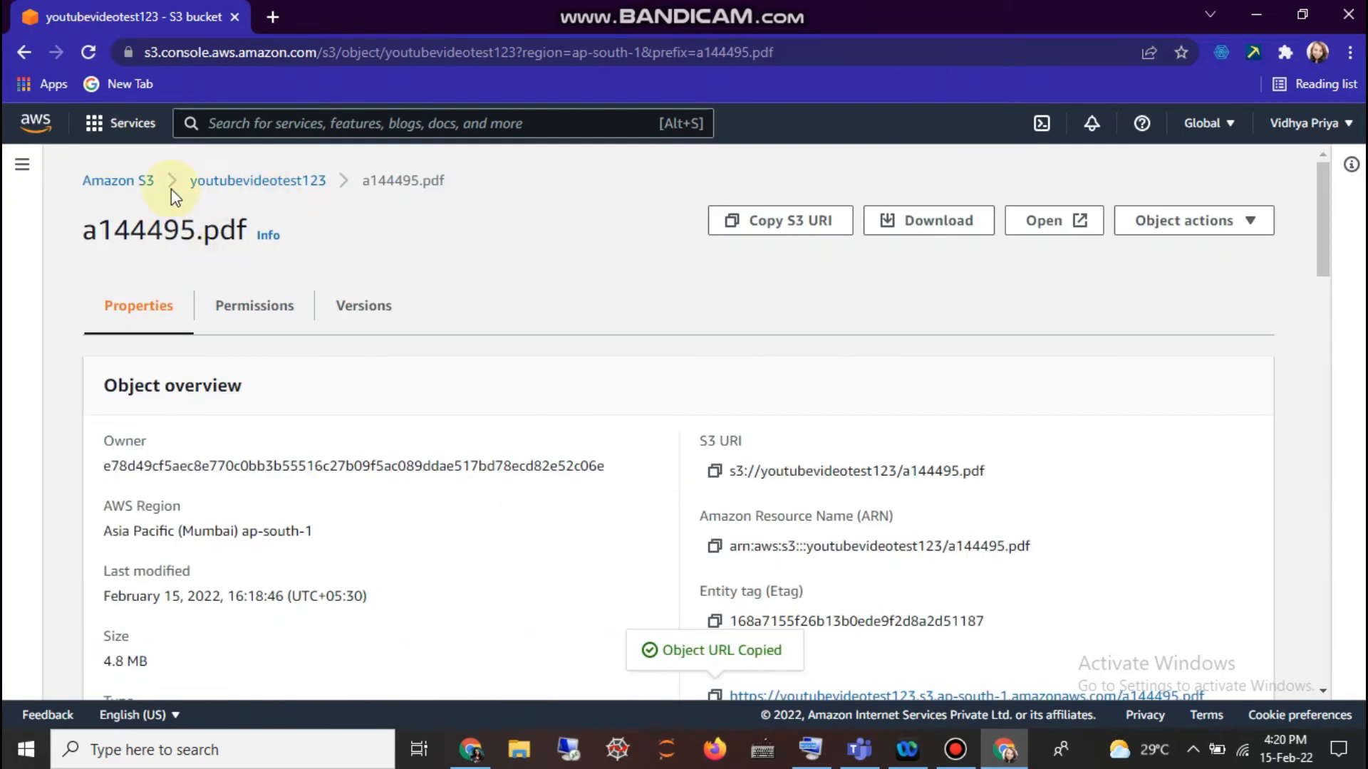
pyautogui.click(224, 182)
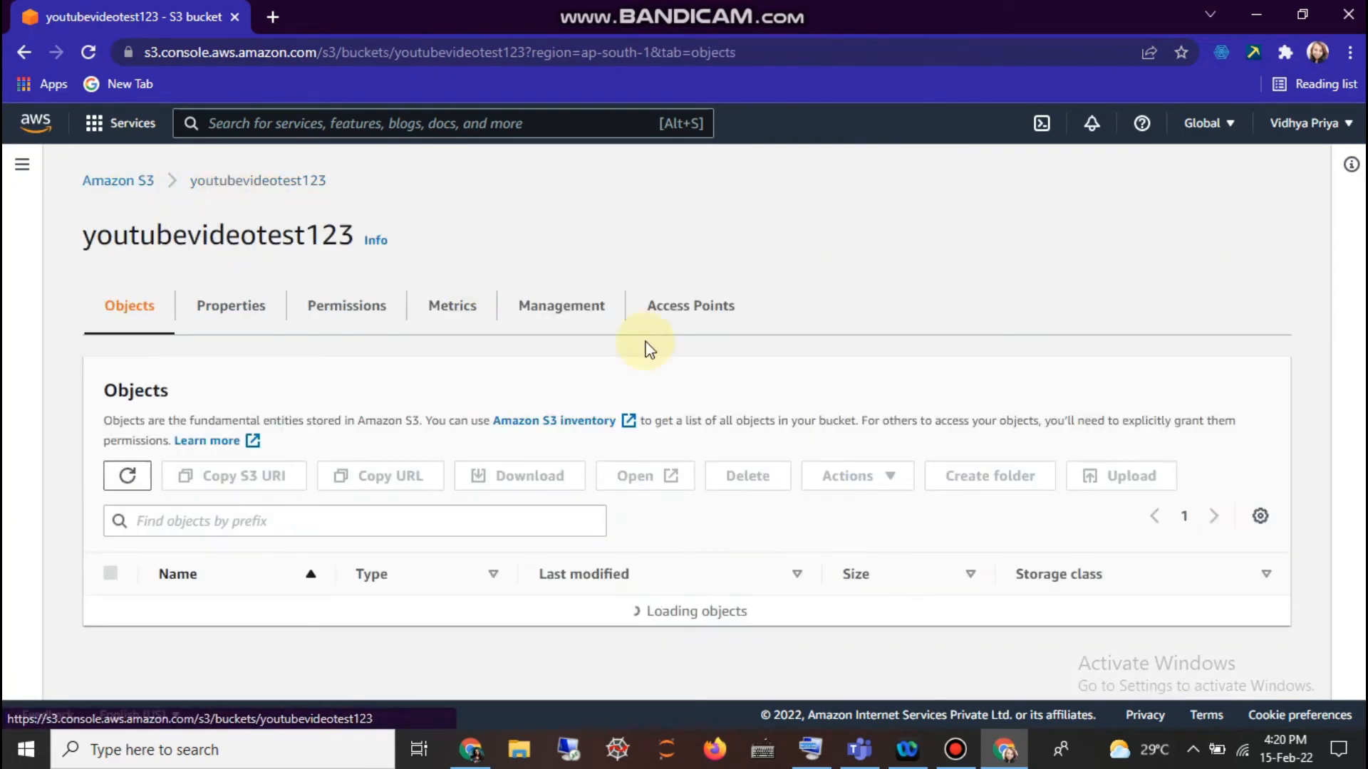
pyautogui.click(150, 187)
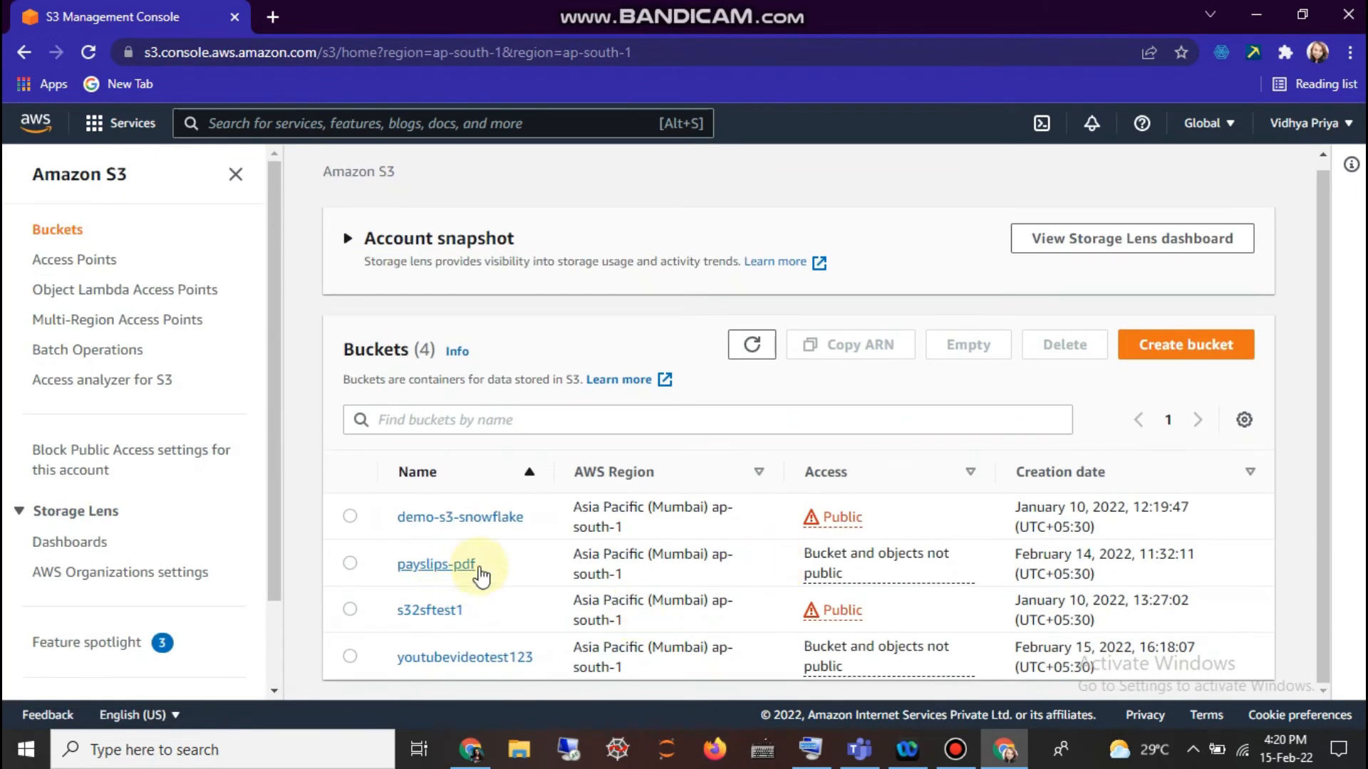
pyautogui.click(430, 610)
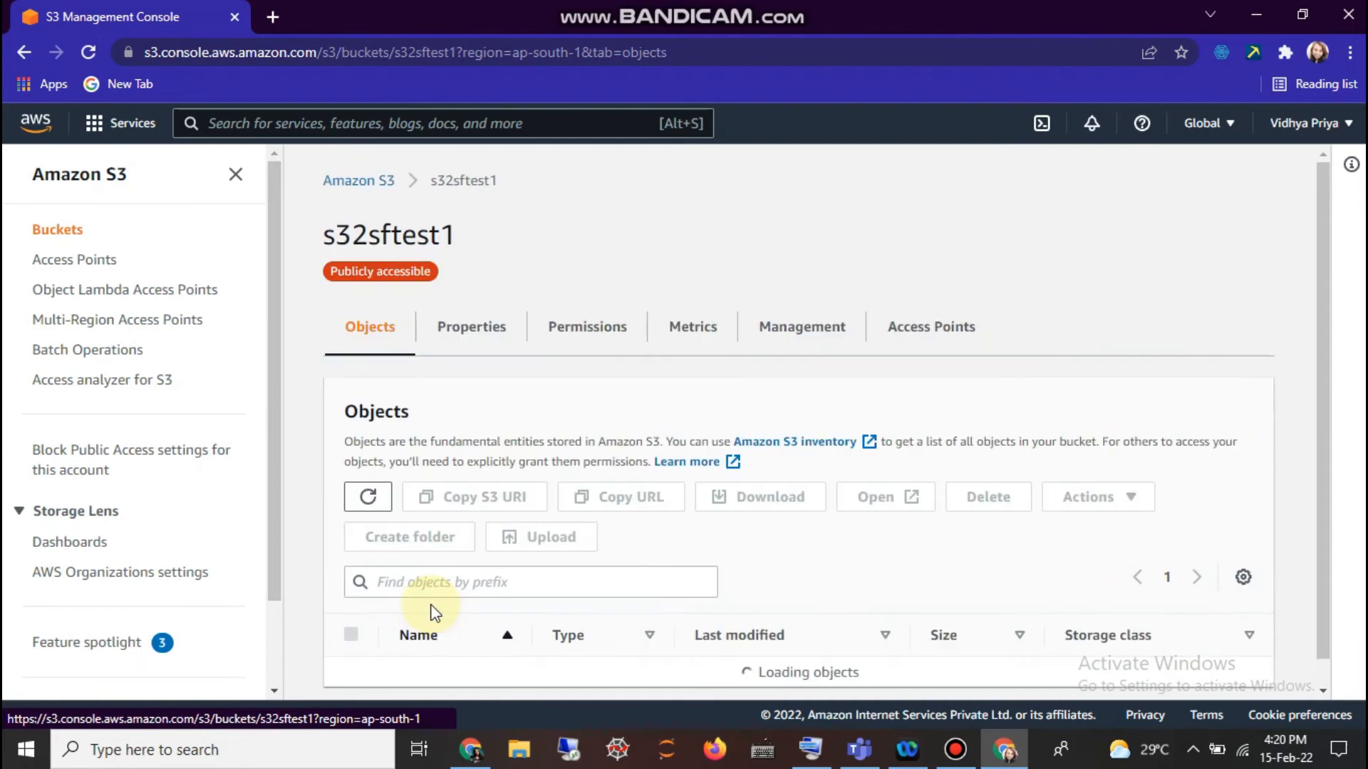
pyautogui.scroll(-1, 708, 506)
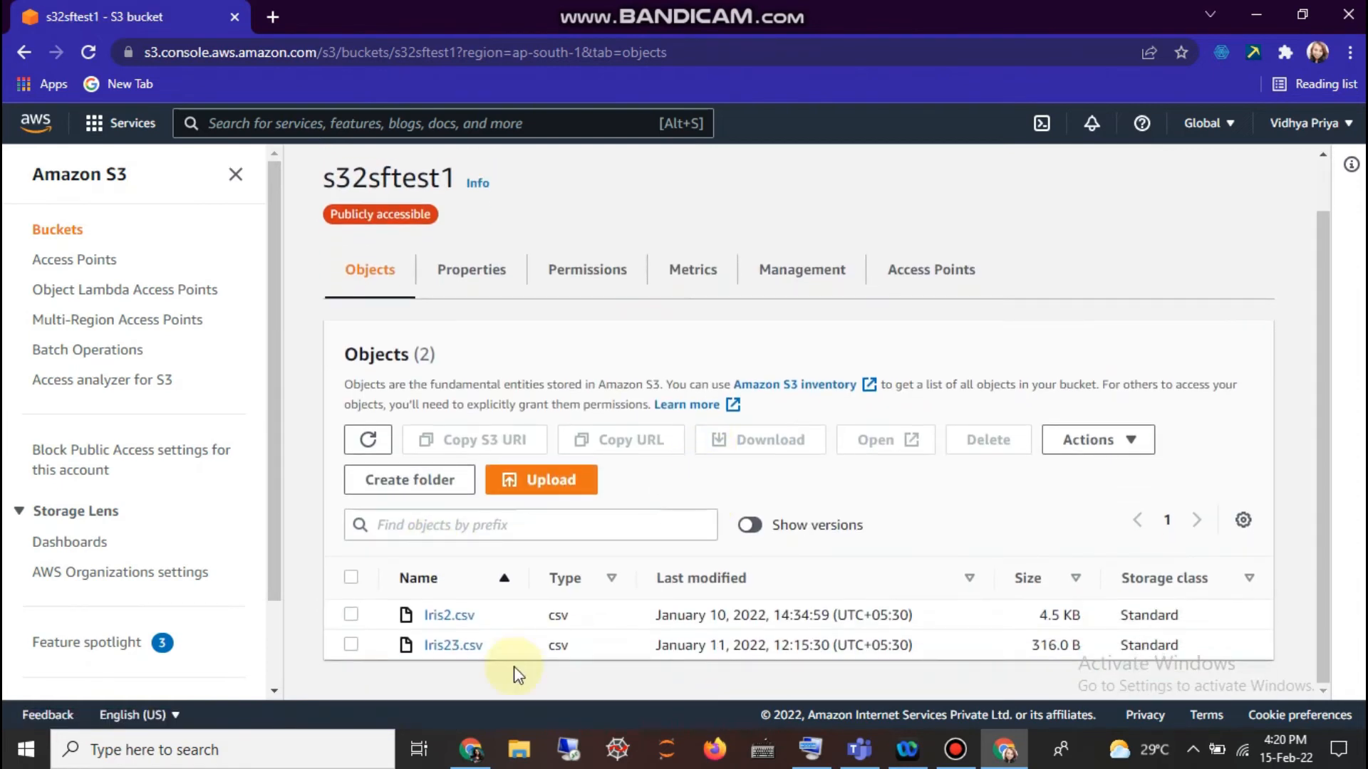
# Step: Open the details of Iris2.csv in the s32sftest1 bucket and copy its object URL
pyautogui.click(443, 622)
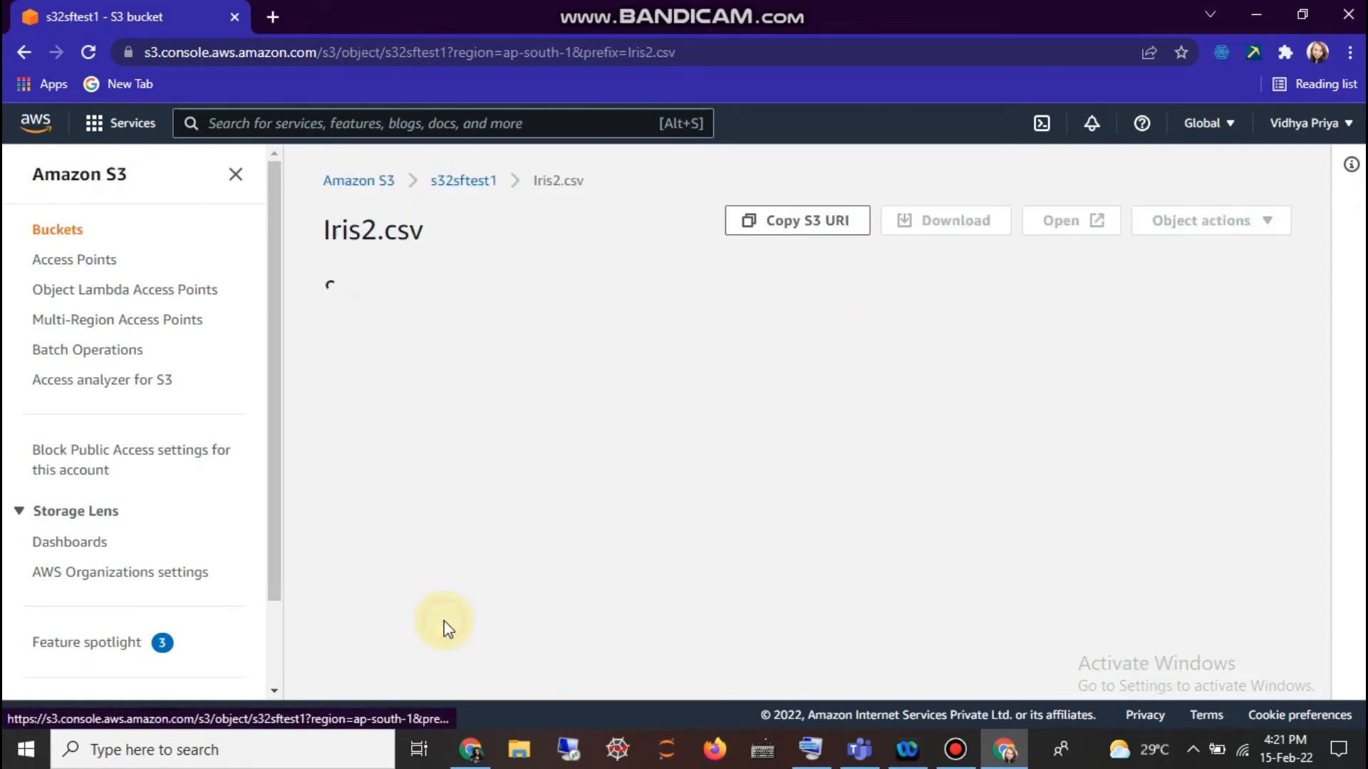
pyautogui.scroll(-8, 658, 554)
pyautogui.scroll(5, 937, 388)
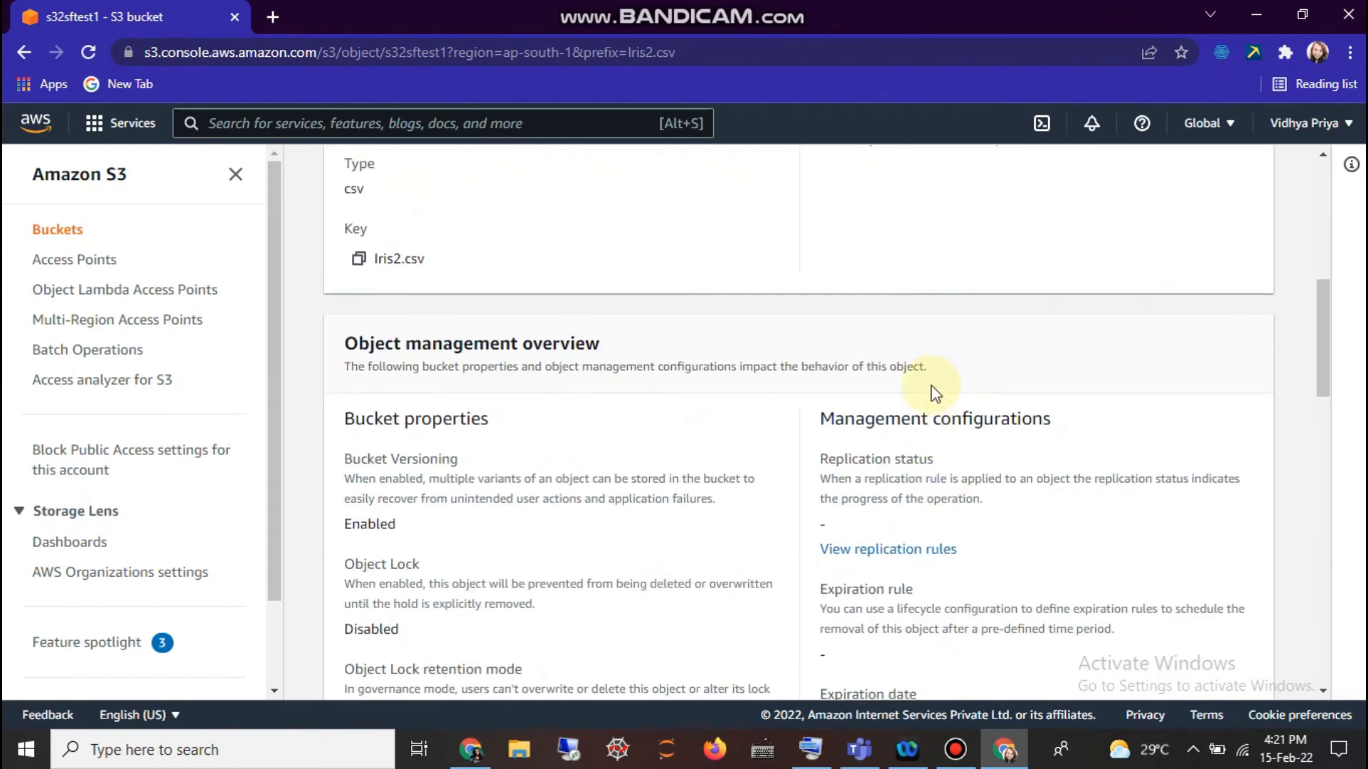
pyautogui.click(837, 498)
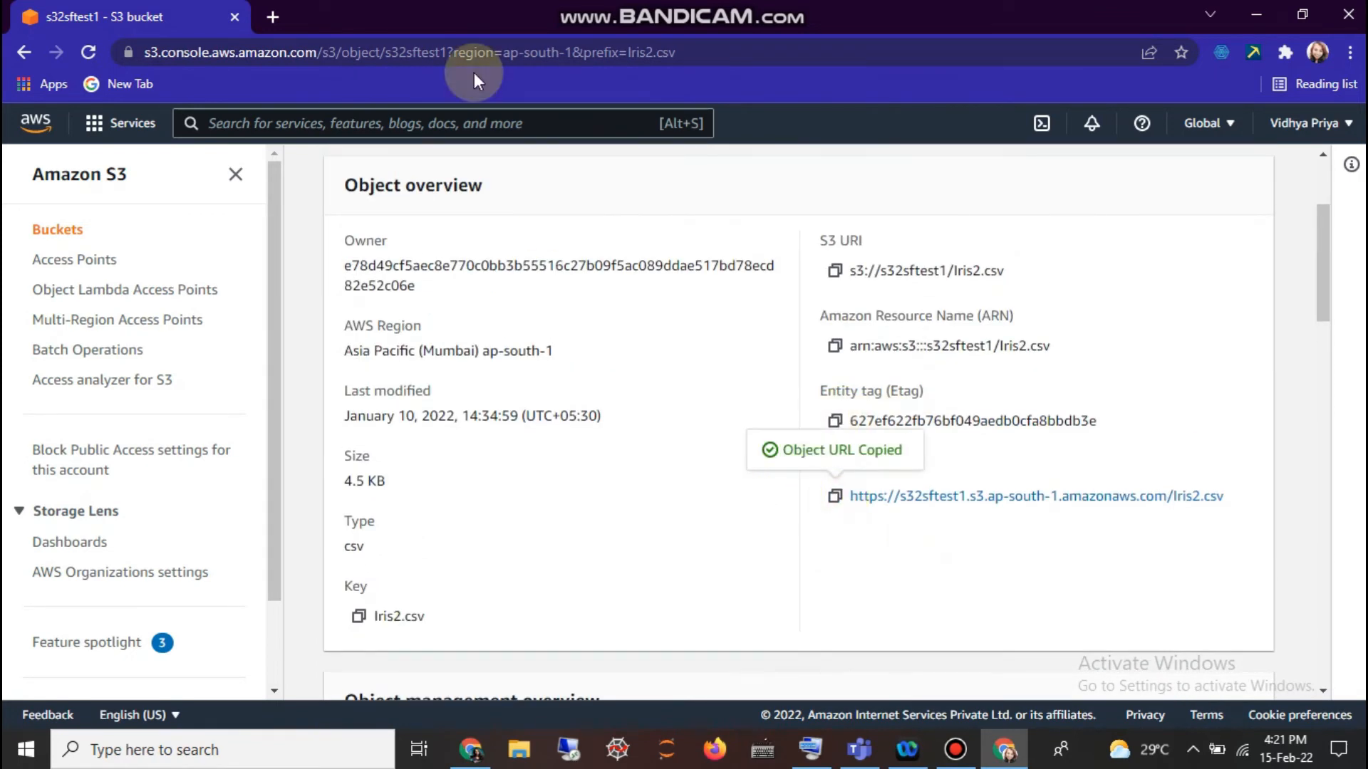
# Step: Download Iris2.csv by loading its copied object URL in a new browser tab
pyautogui.click(273, 17)
pyautogui.rightClick(281, 49)
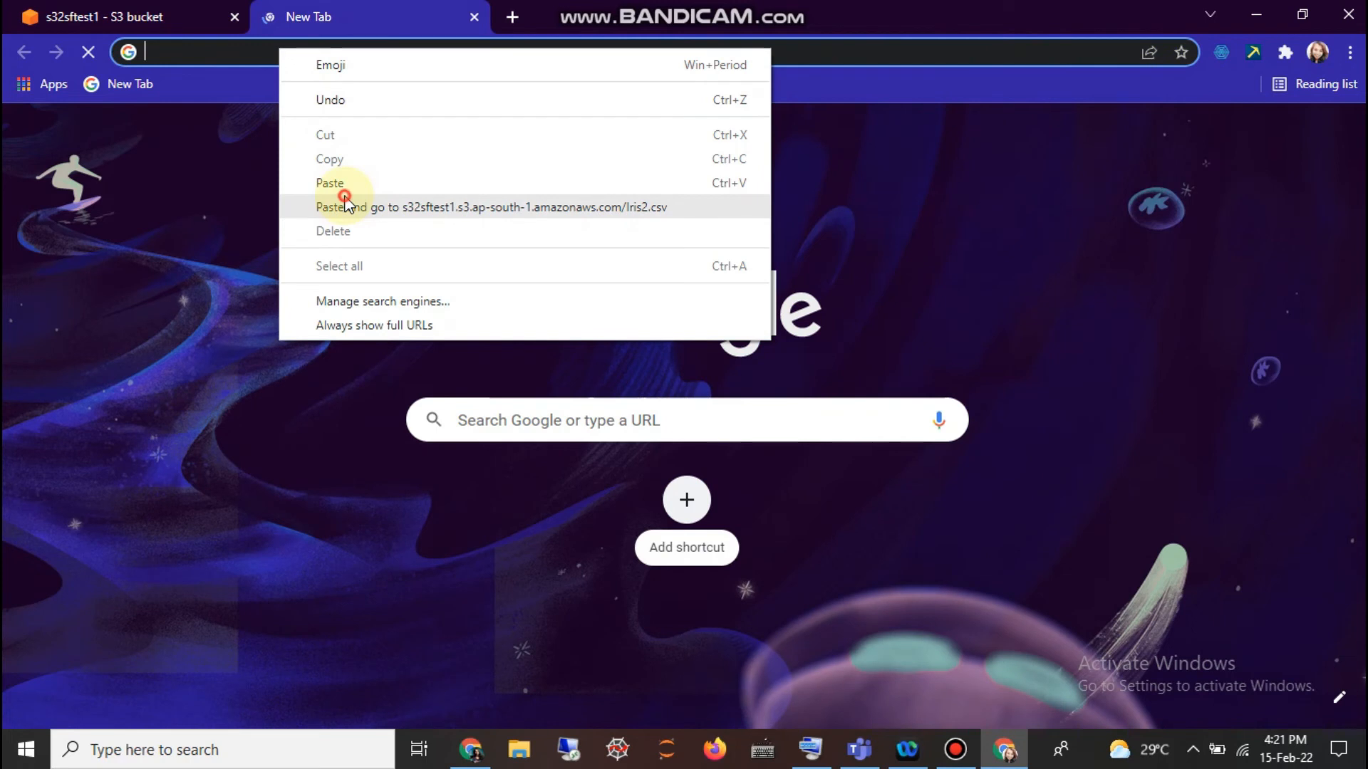
pyautogui.click(346, 204)
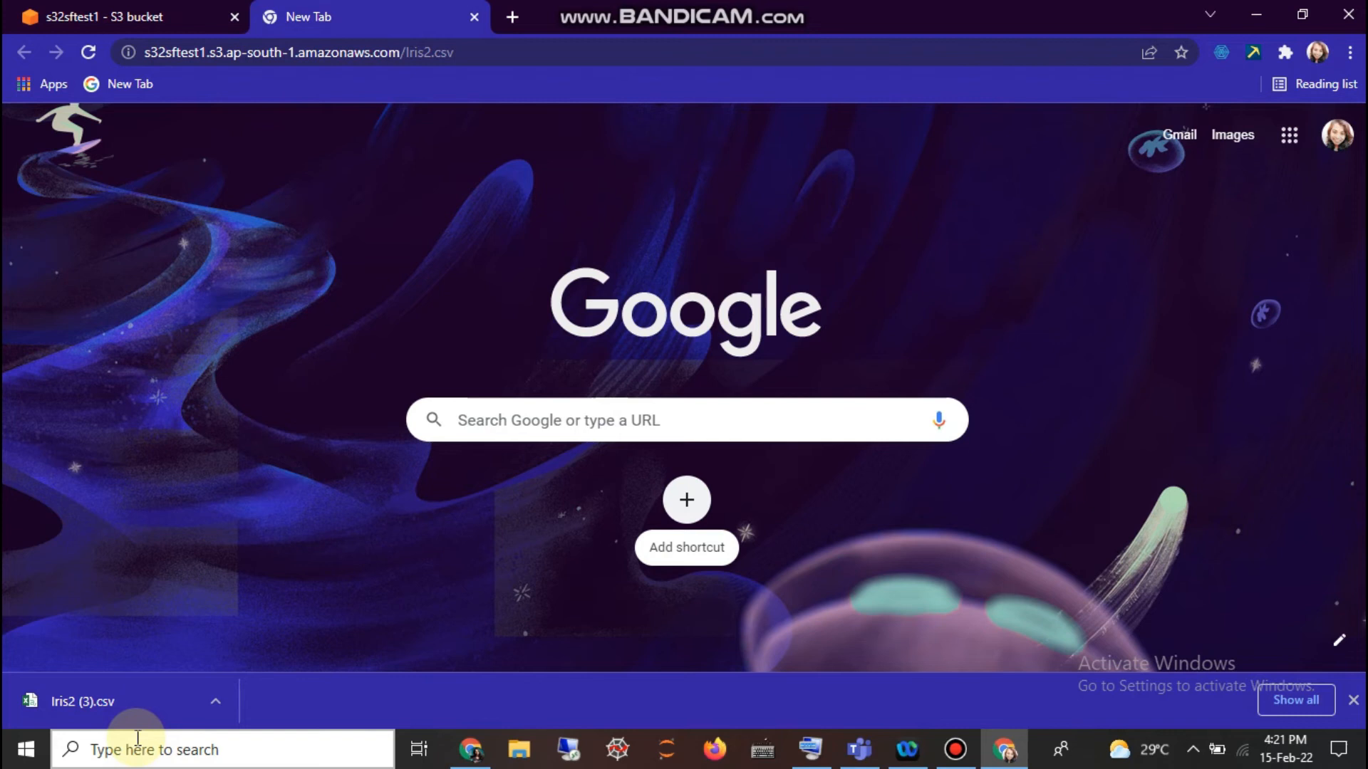
# Step: Return from the Iris2.csv details to the list of all S3 buckets
pyautogui.click(168, 15)
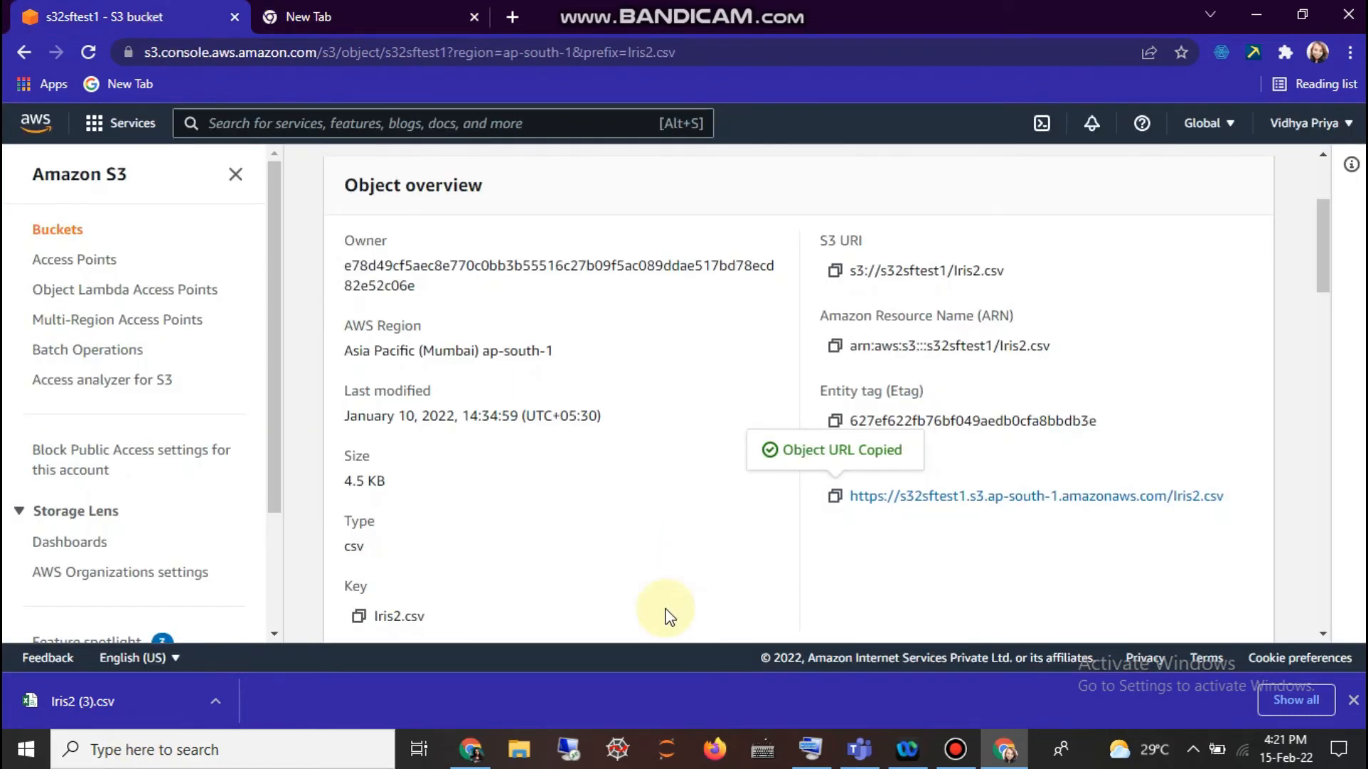
pyautogui.scroll(3, 626, 576)
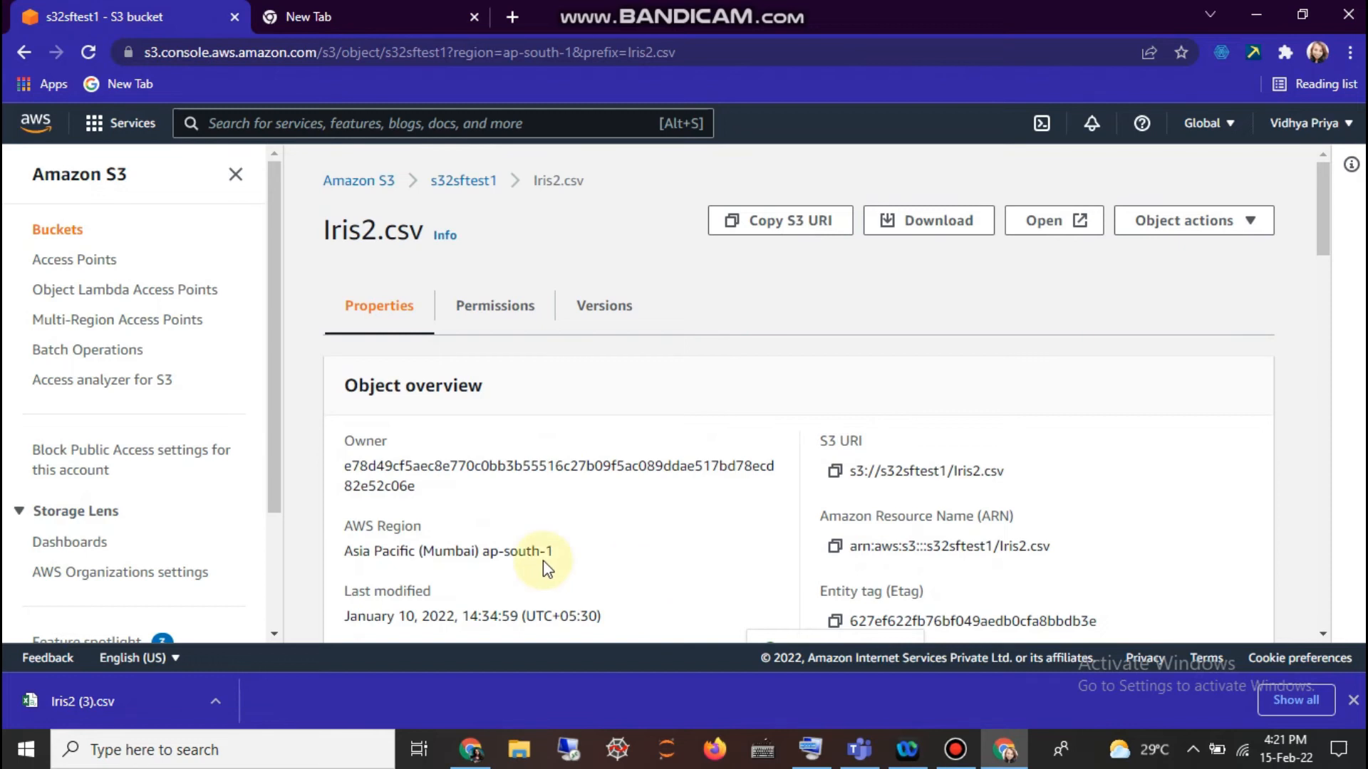
pyautogui.click(472, 180)
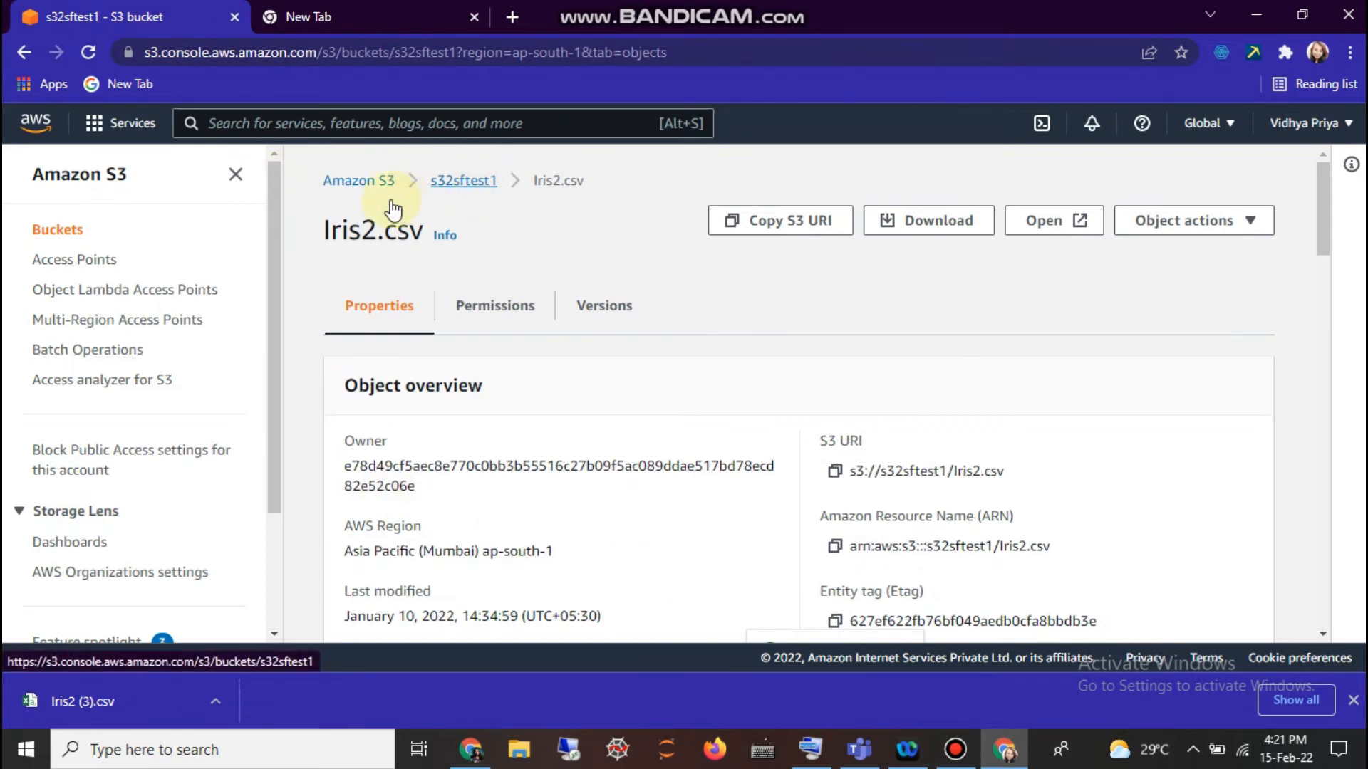
pyautogui.click(354, 178)
pyautogui.scroll(-1, 766, 524)
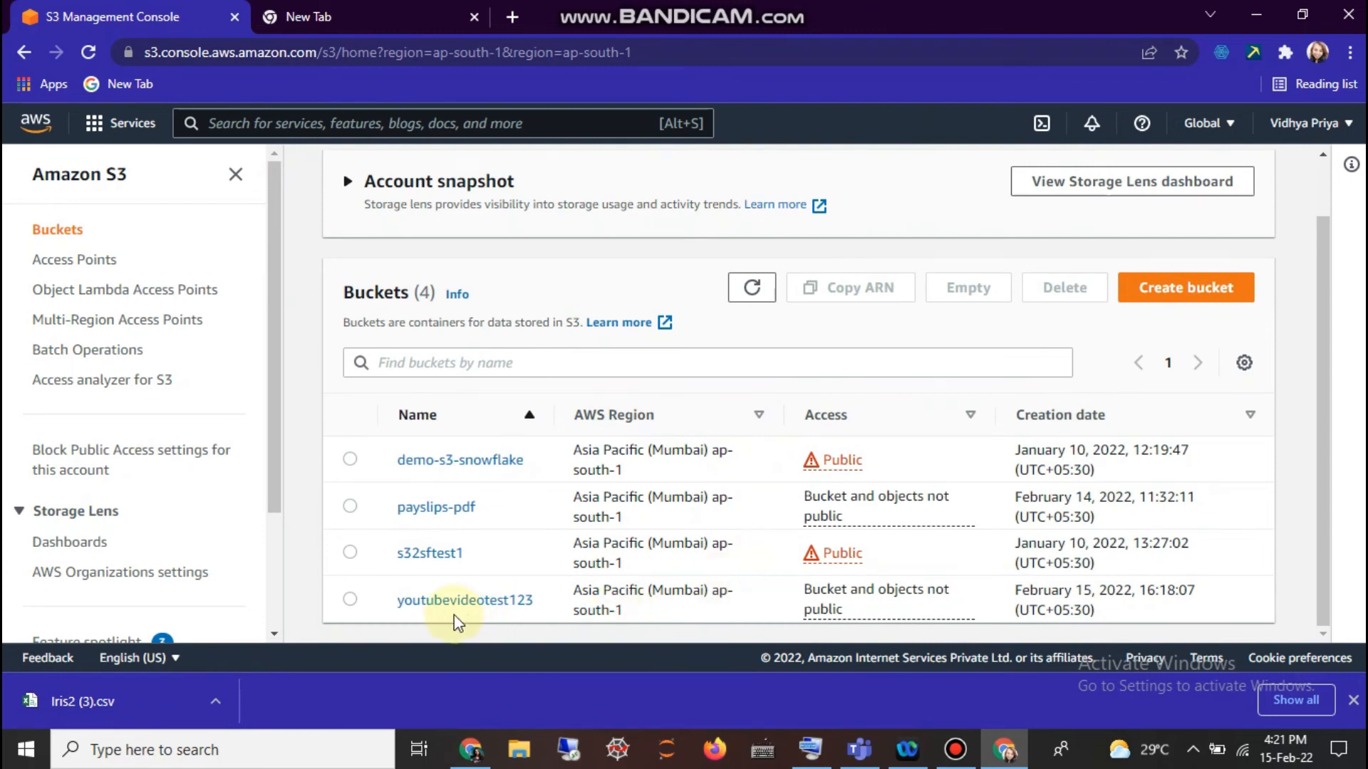
# Step: Empty the youtubevideotest123 bucket, confirming the removal of all its objects with the phrase "permanently delete"
pyautogui.click(350, 599)
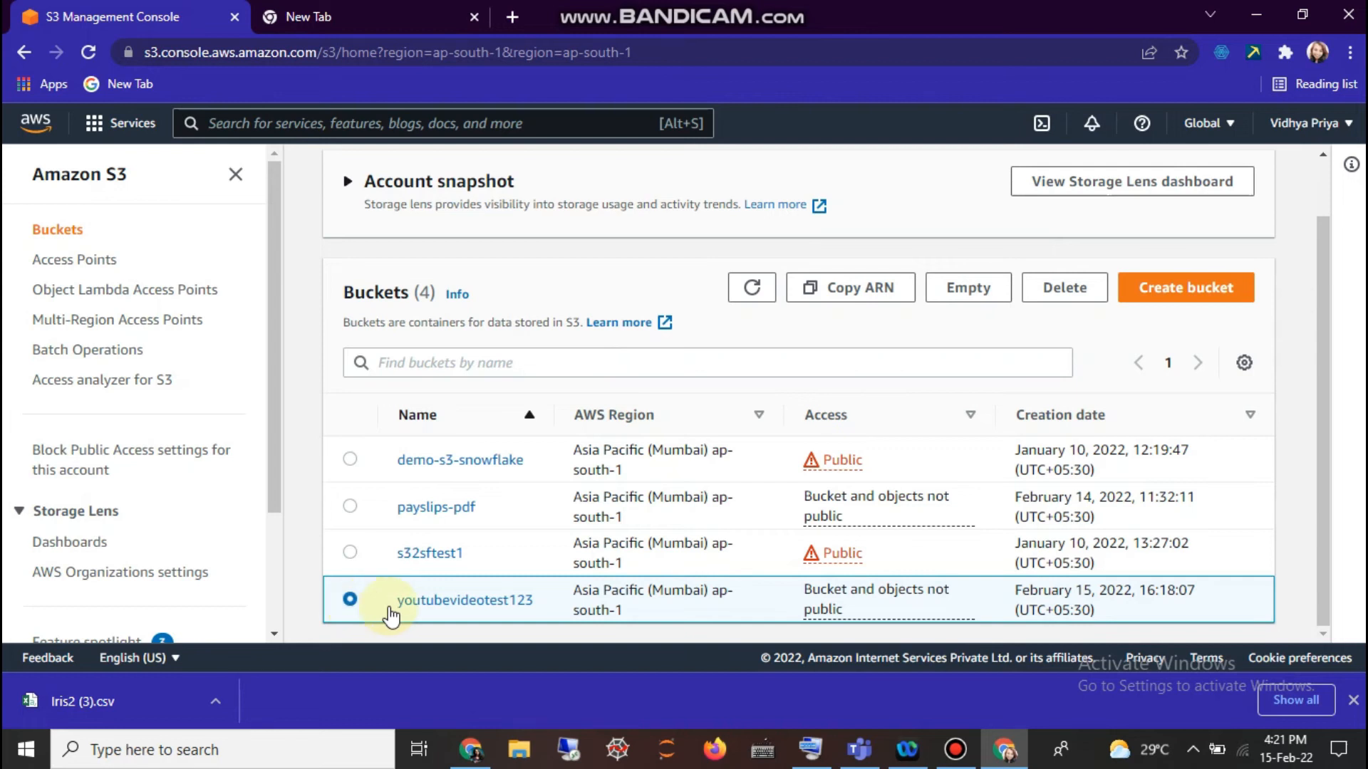
pyautogui.click(955, 289)
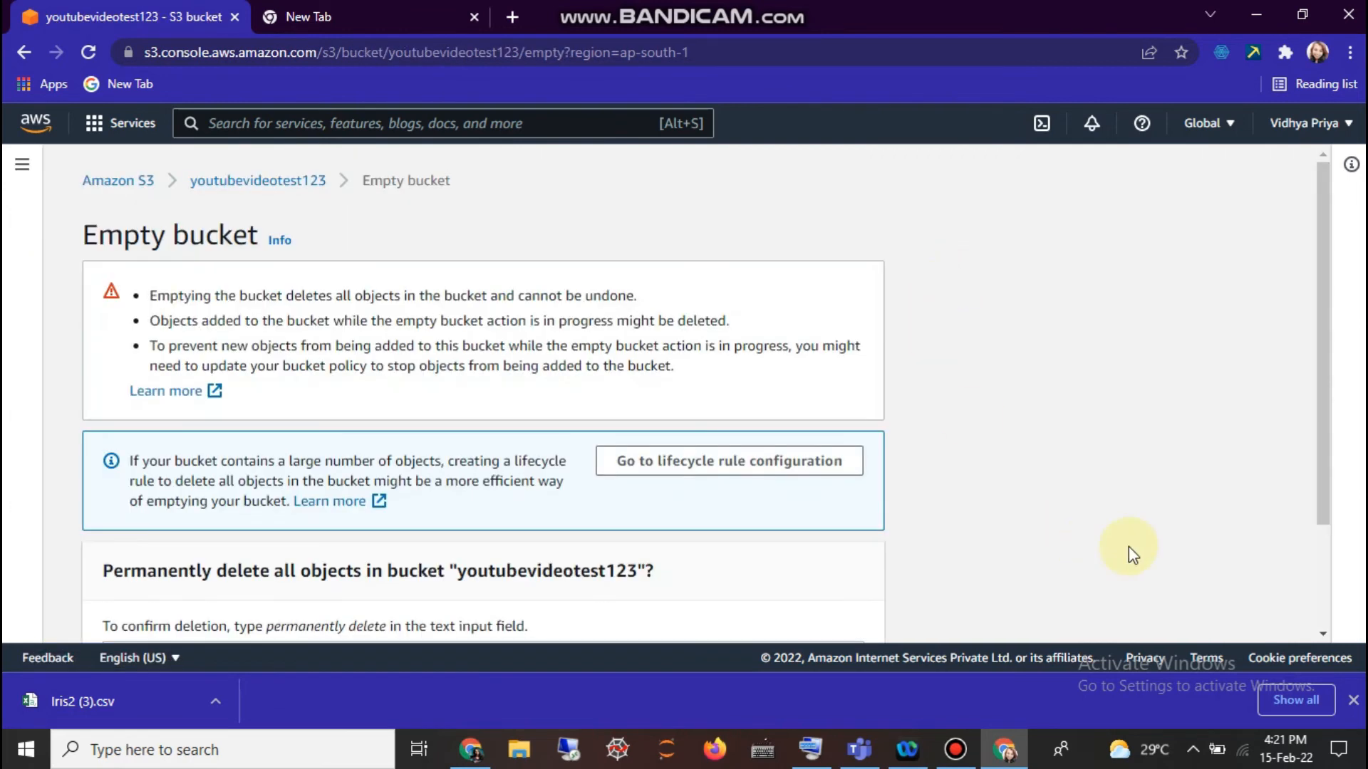
pyautogui.scroll(-2, 1128, 546)
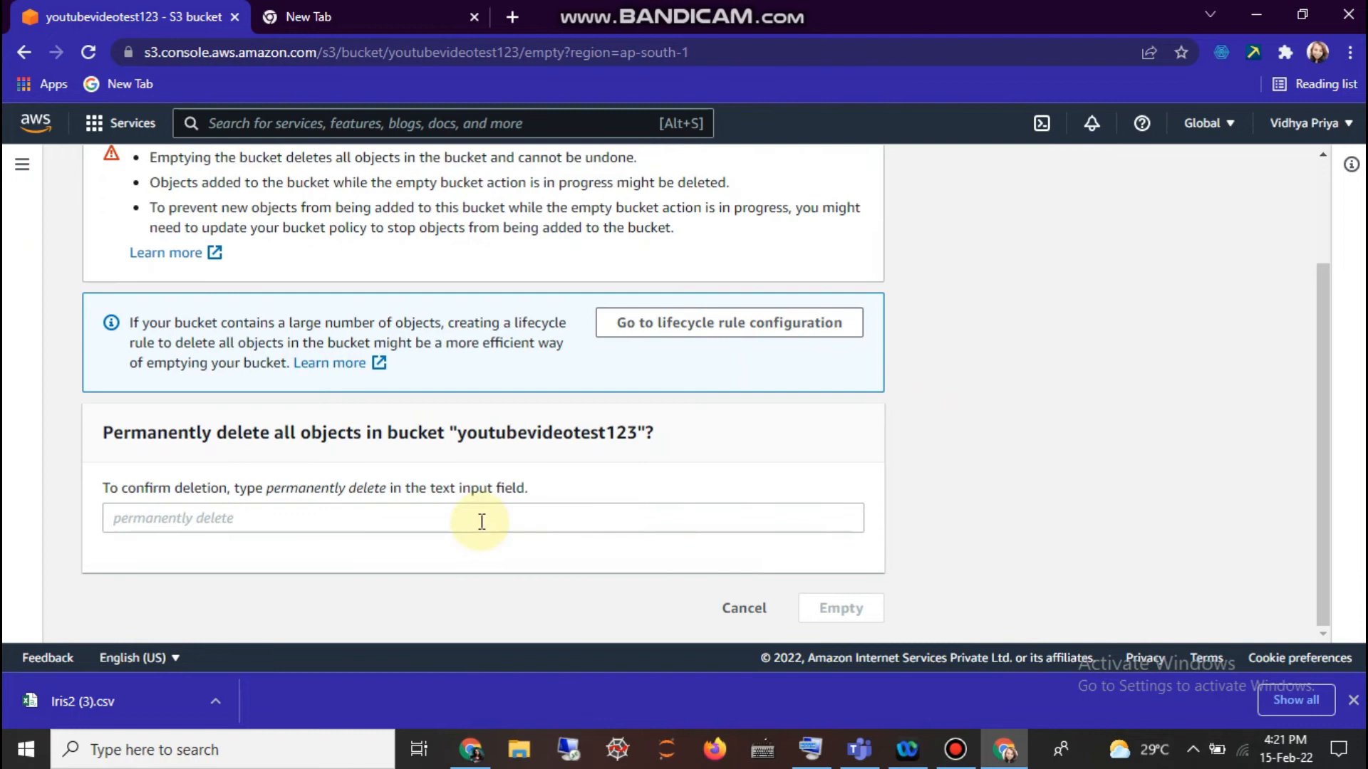
pyautogui.click(270, 488)
pyautogui.moveTo(280, 496); pyautogui.dragTo(389, 489)
pyautogui.rightClick(350, 496)
pyautogui.click(389, 505)
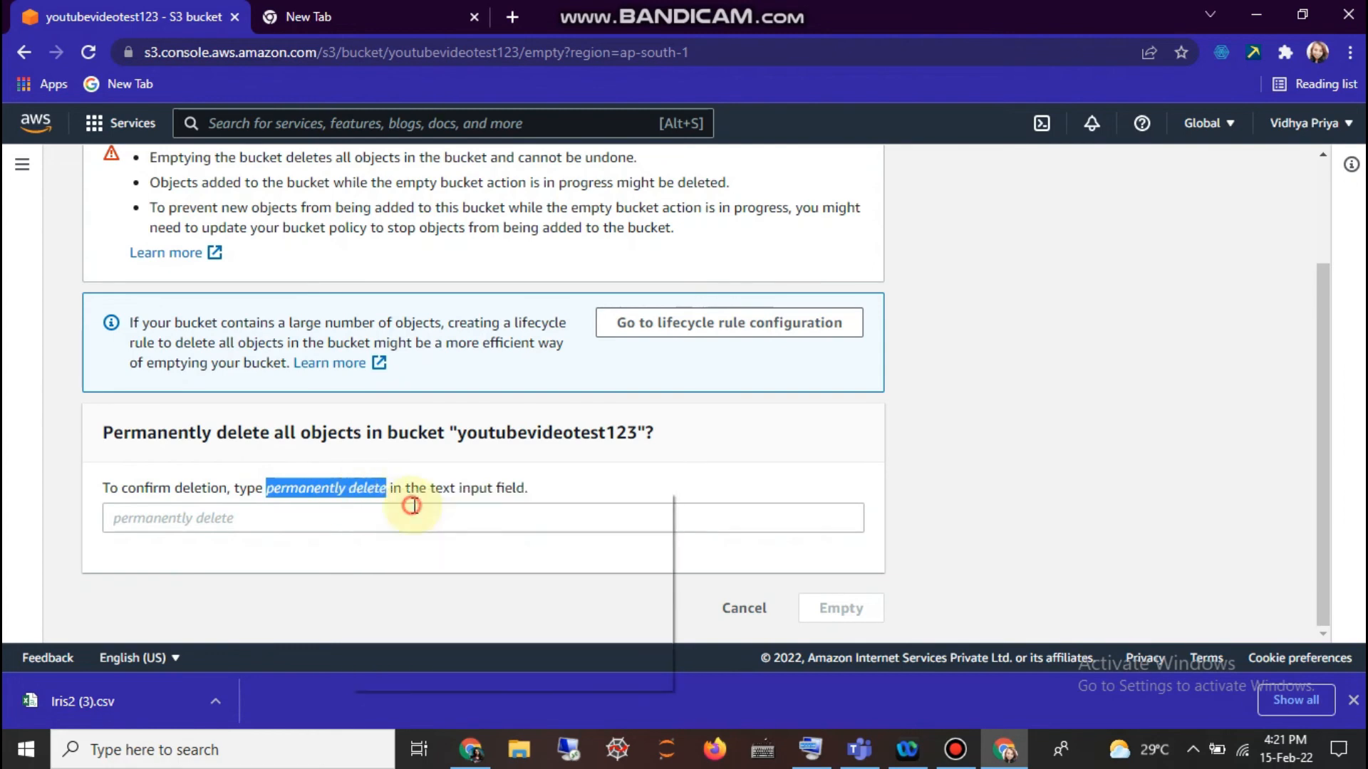
pyautogui.rightClick(277, 516)
pyautogui.click(378, 315)
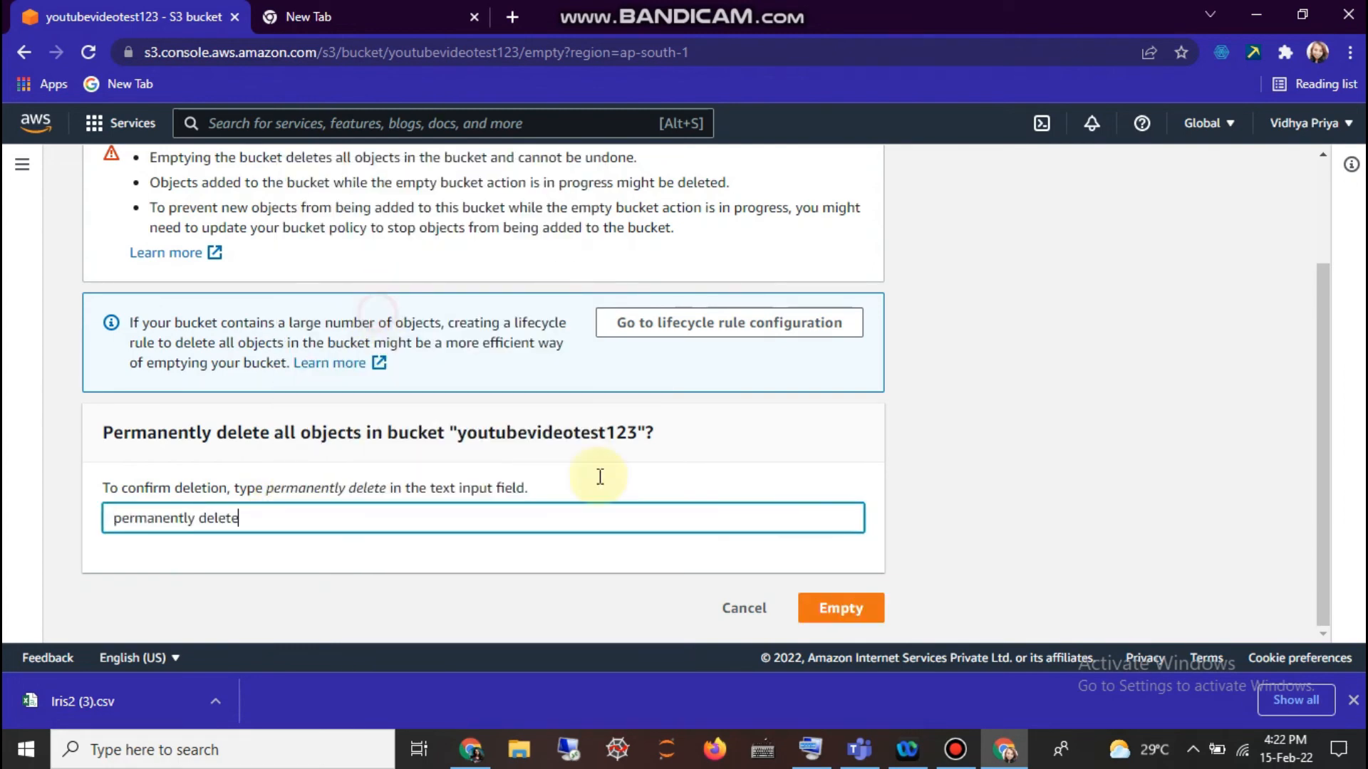
pyautogui.click(845, 610)
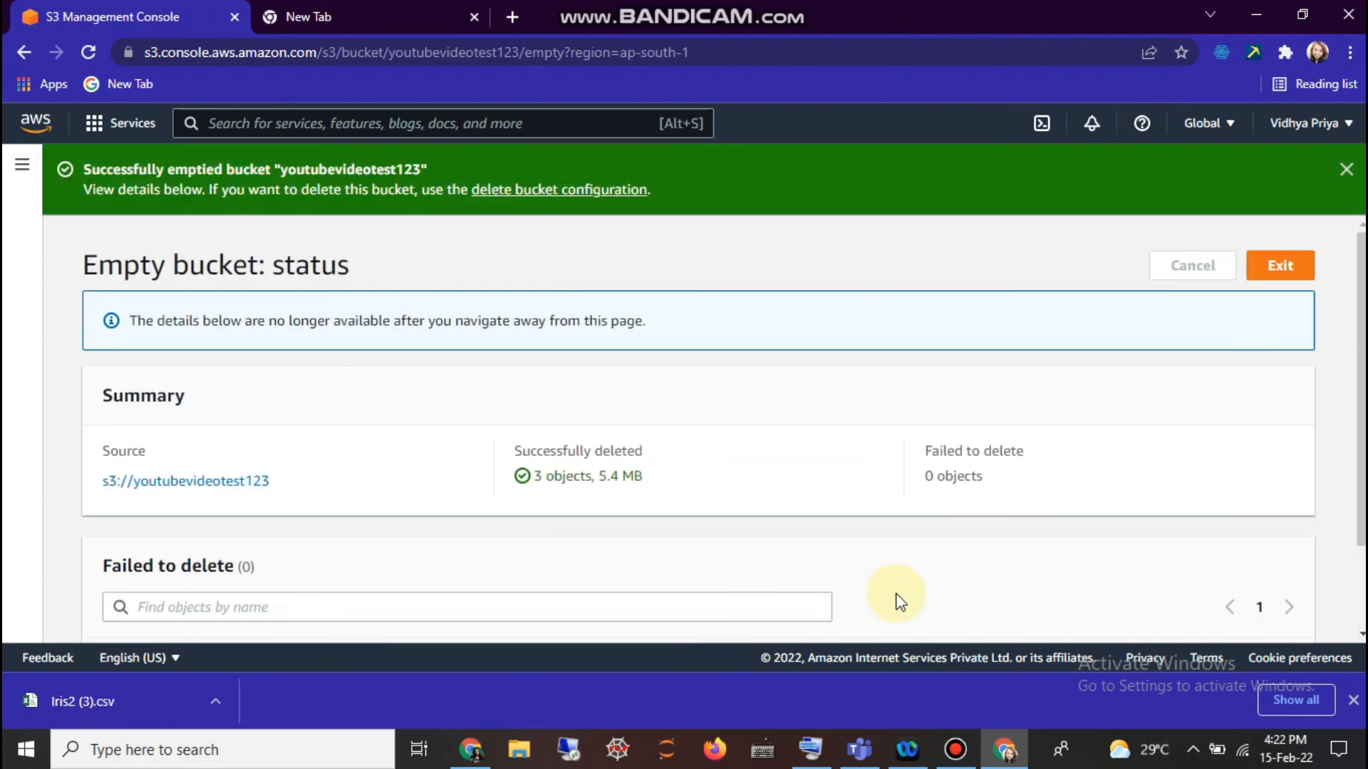
# Step: Review the empty-bucket status page, including the deletion summary and the list of failed deletions
pyautogui.scroll(-2, 898, 600)
pyautogui.scroll(2, 896, 599)
pyautogui.scroll(-2, 254, 430)
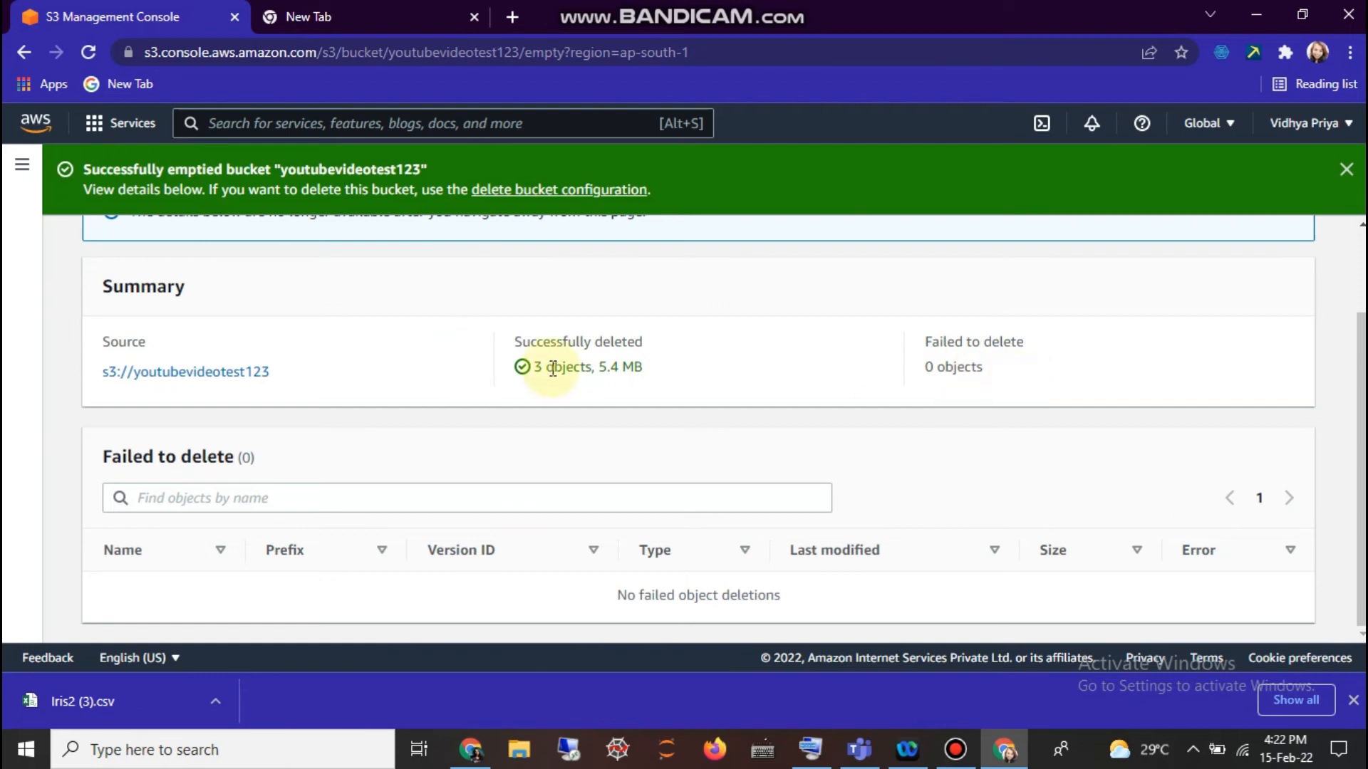
pyautogui.scroll(2, 766, 442)
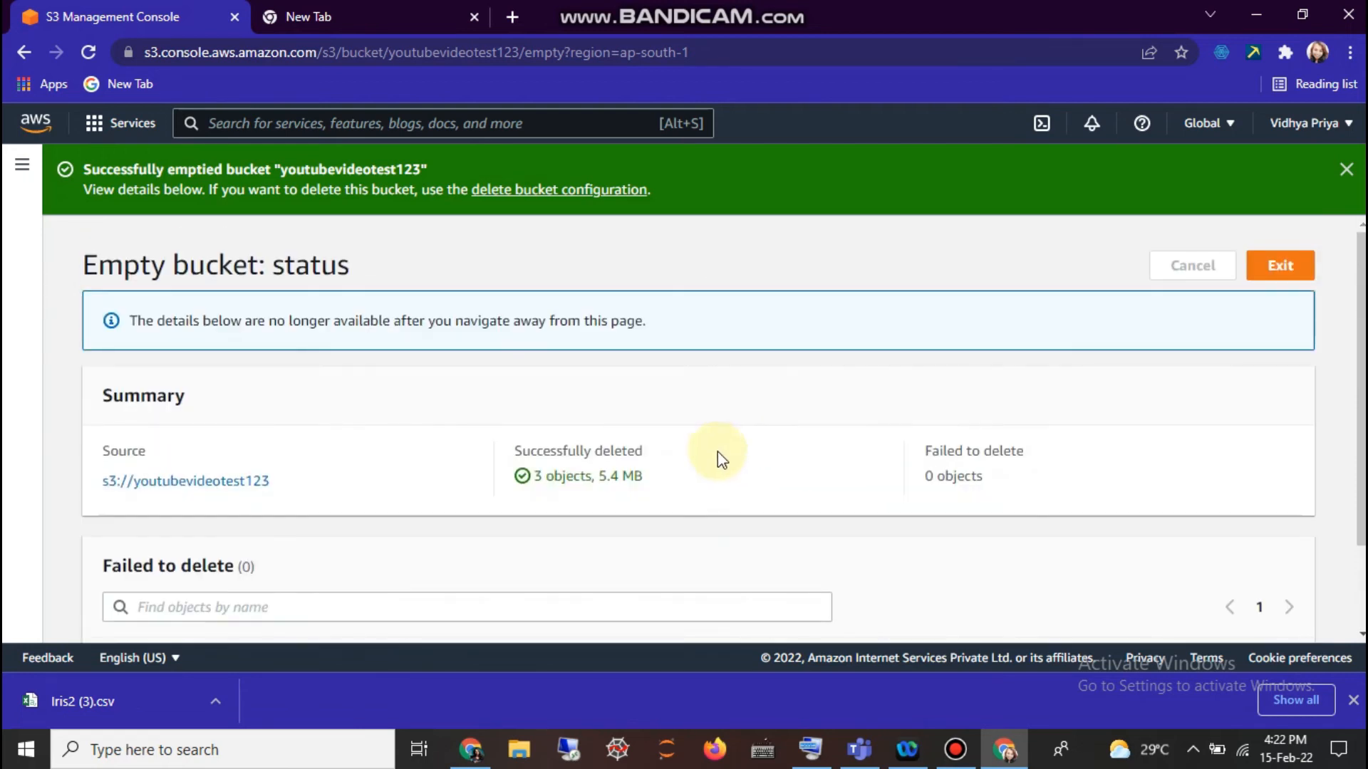
# Step: Open the youtubevideotest123 bucket from the status summary's source link and check its object list
pyautogui.click(154, 476)
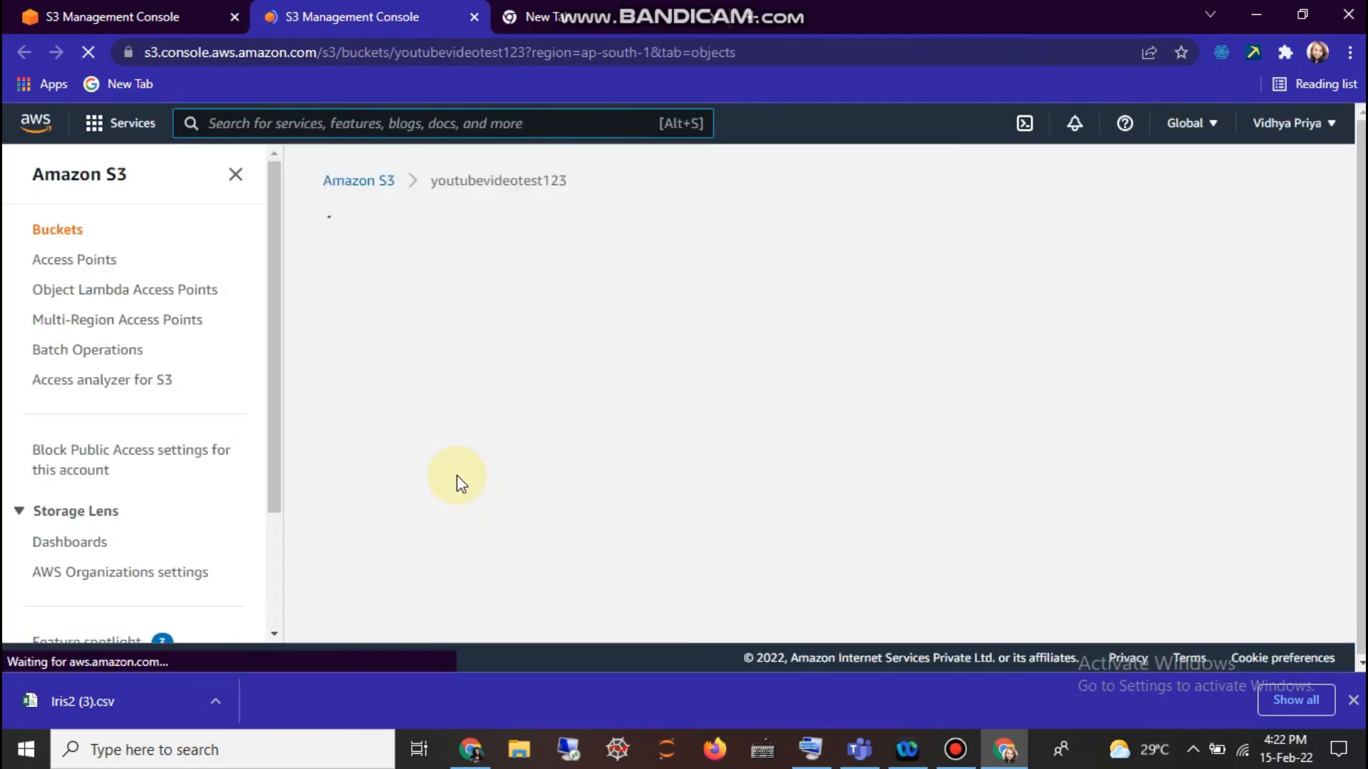
pyautogui.scroll(-1, 713, 443)
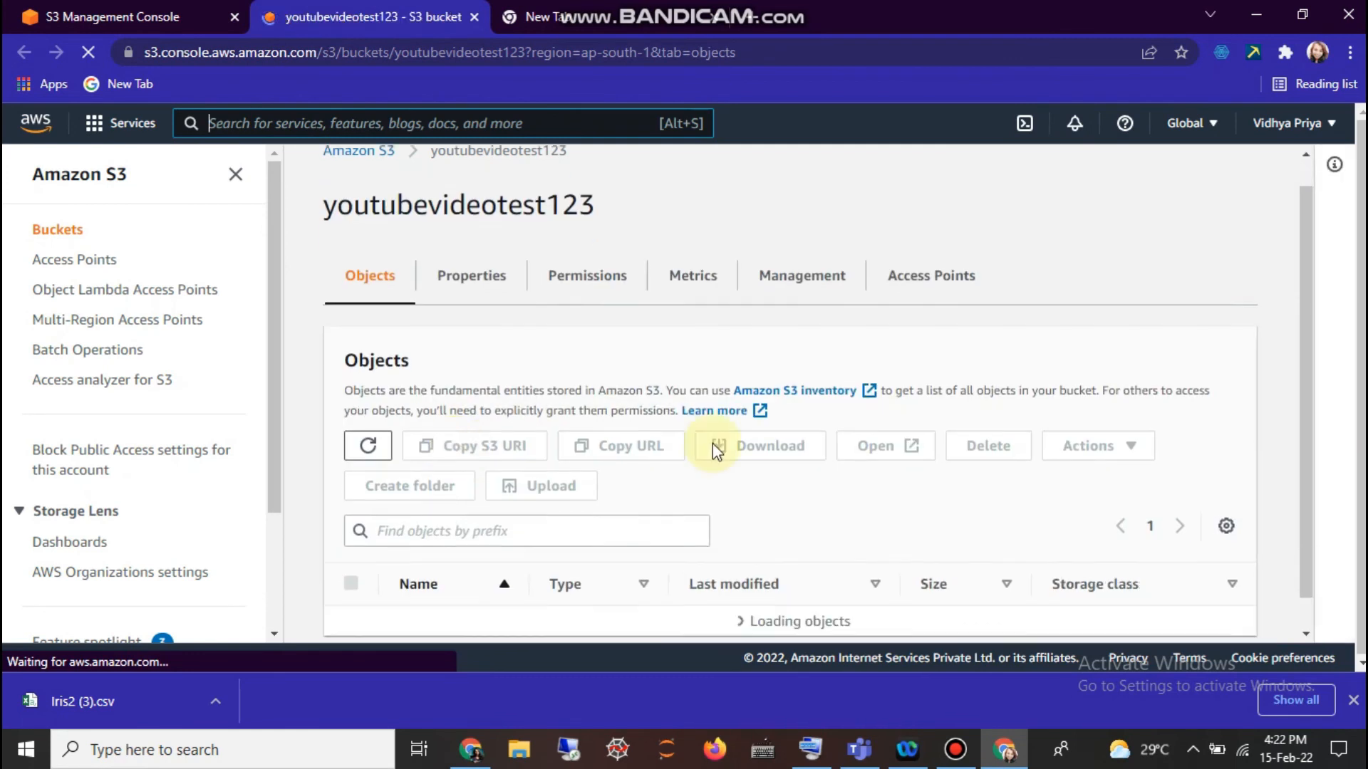
pyautogui.scroll(-1, 713, 577)
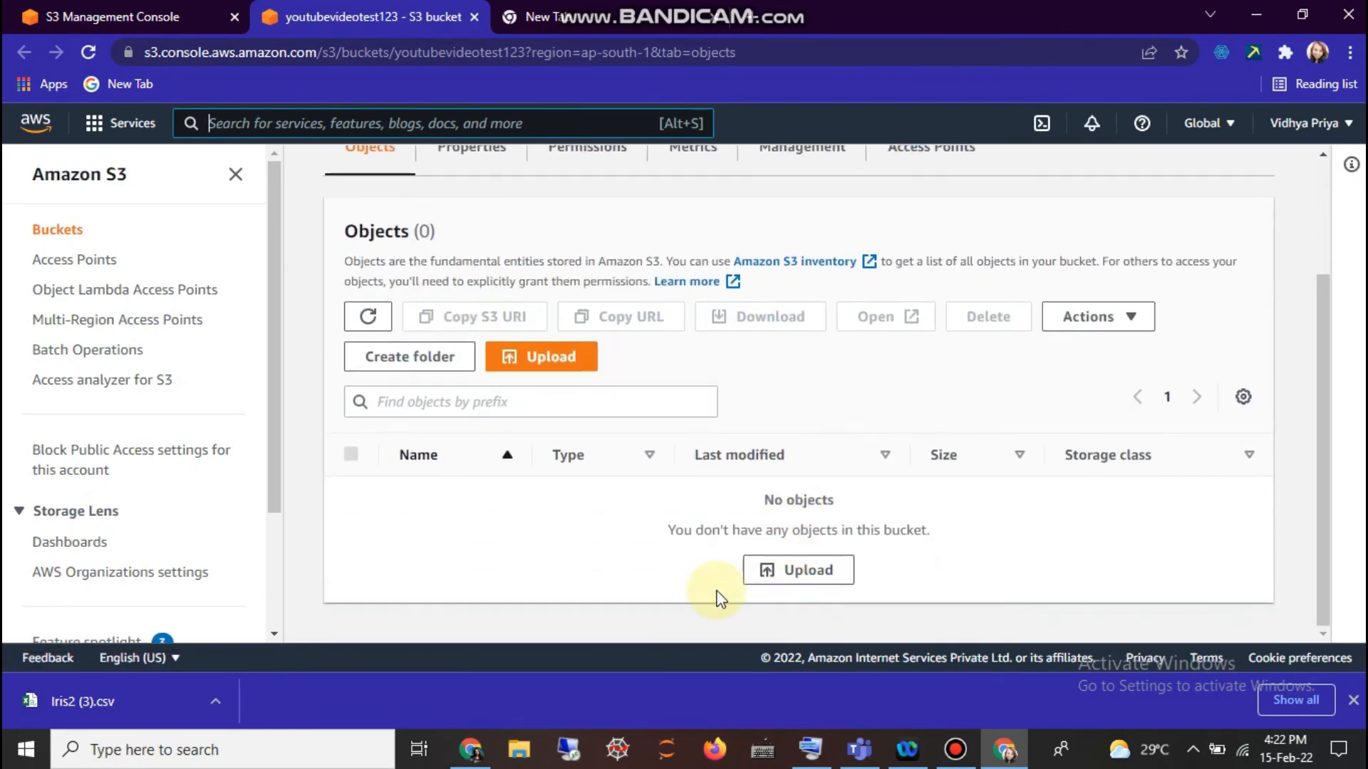
pyautogui.scroll(2, 762, 534)
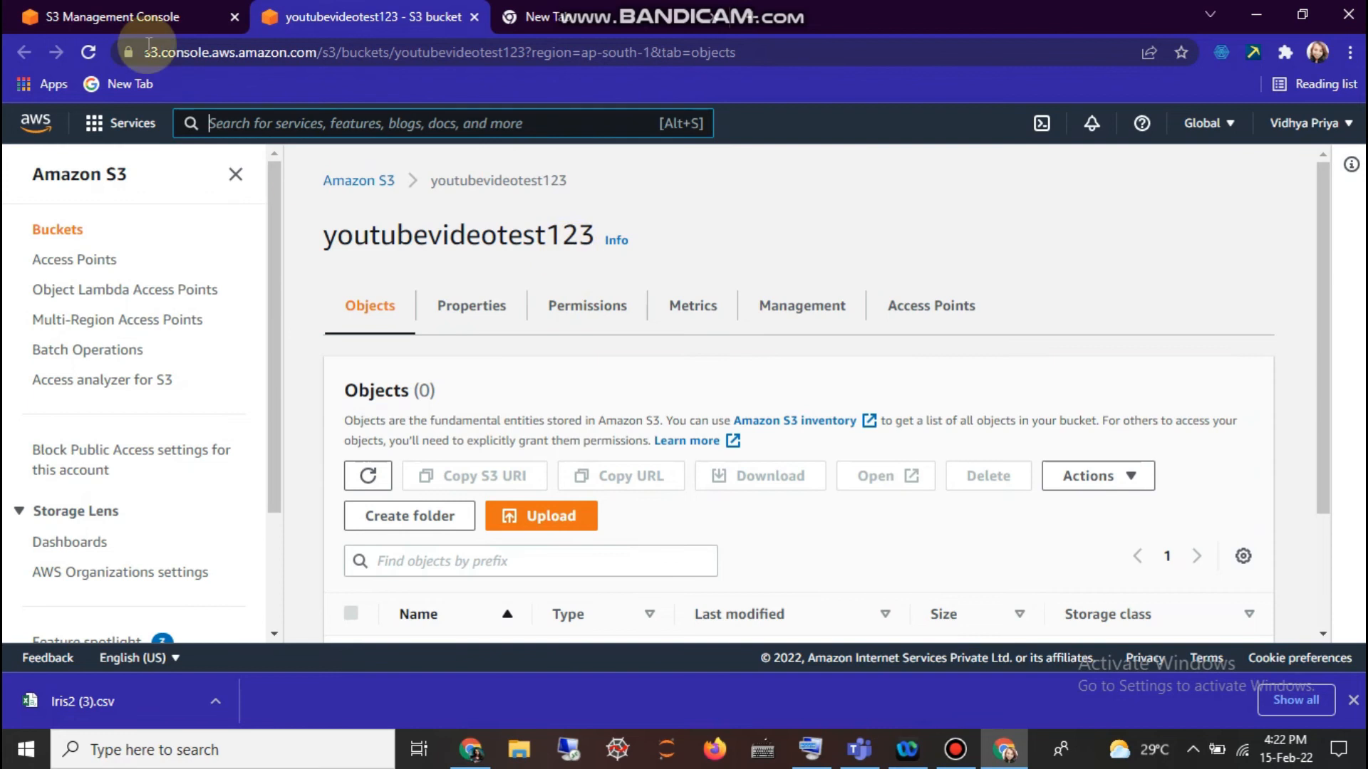
pyautogui.click(155, 12)
pyautogui.click(413, 15)
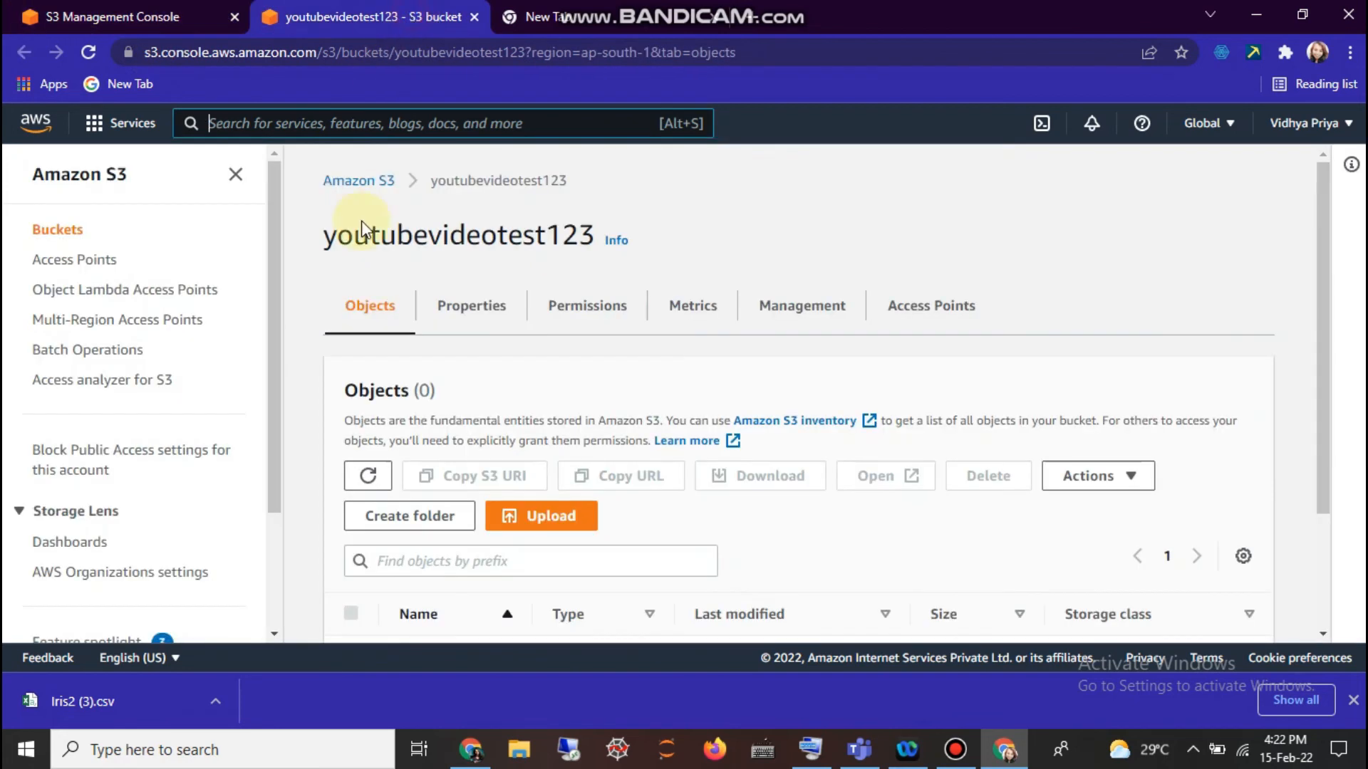
# Step: Return to the list of S3 buckets and delete the youtubevideotest123 bucket, confirming with the bucket name
pyautogui.click(376, 184)
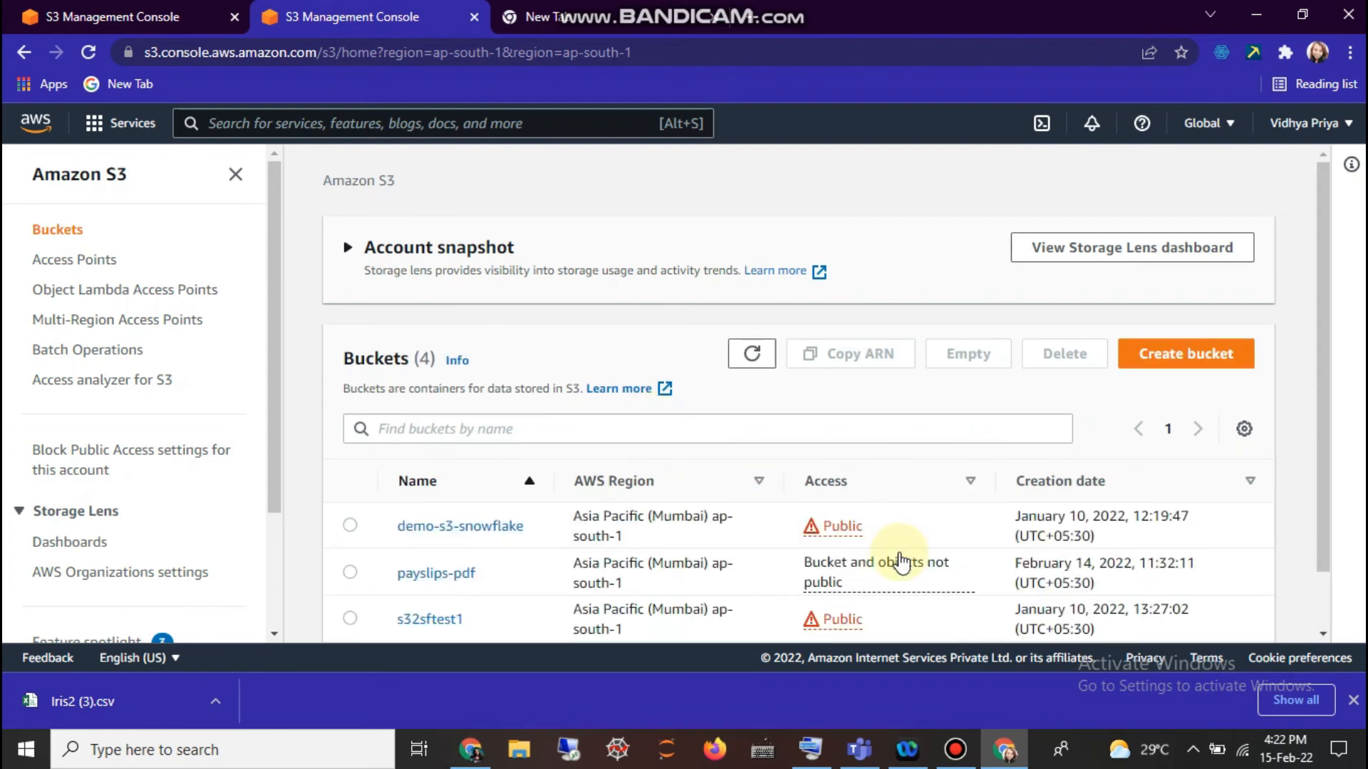
pyautogui.scroll(-1, 814, 562)
pyautogui.click(350, 600)
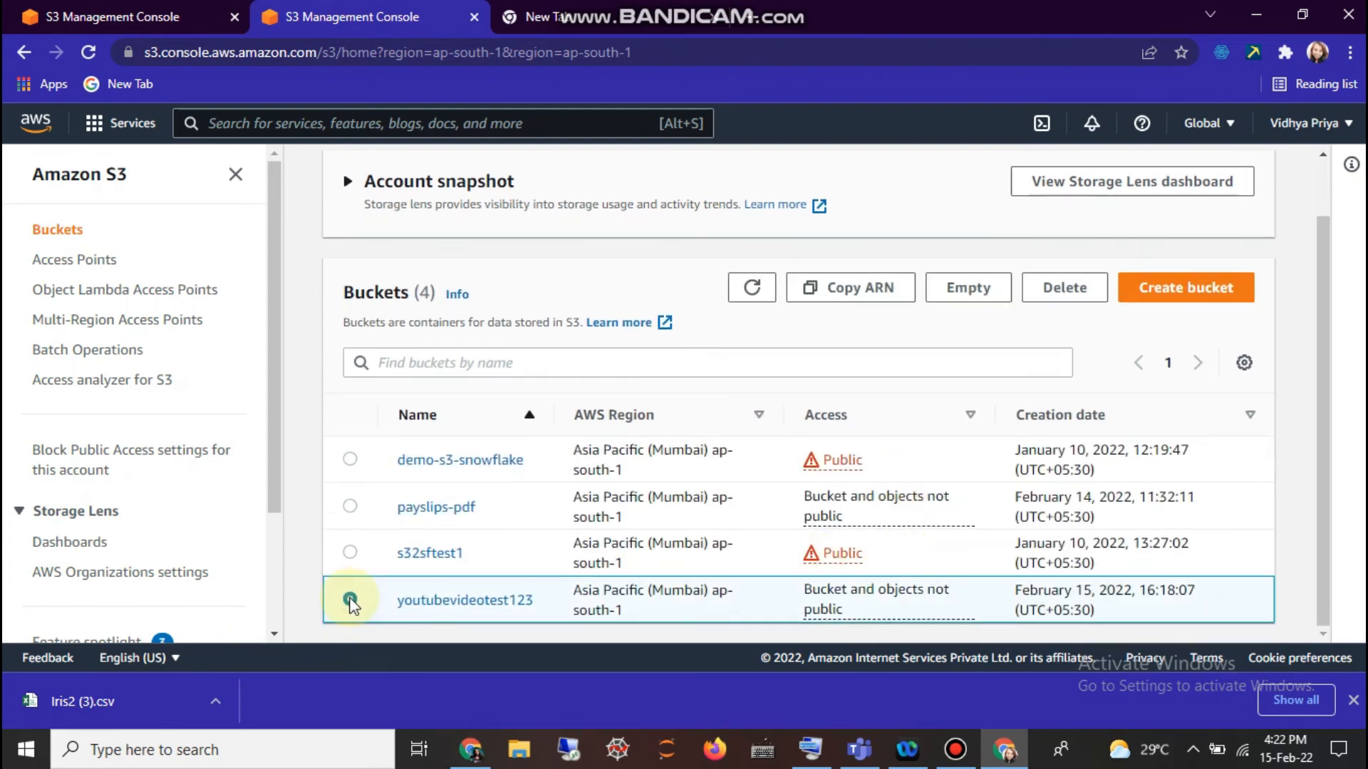
pyautogui.click(1067, 289)
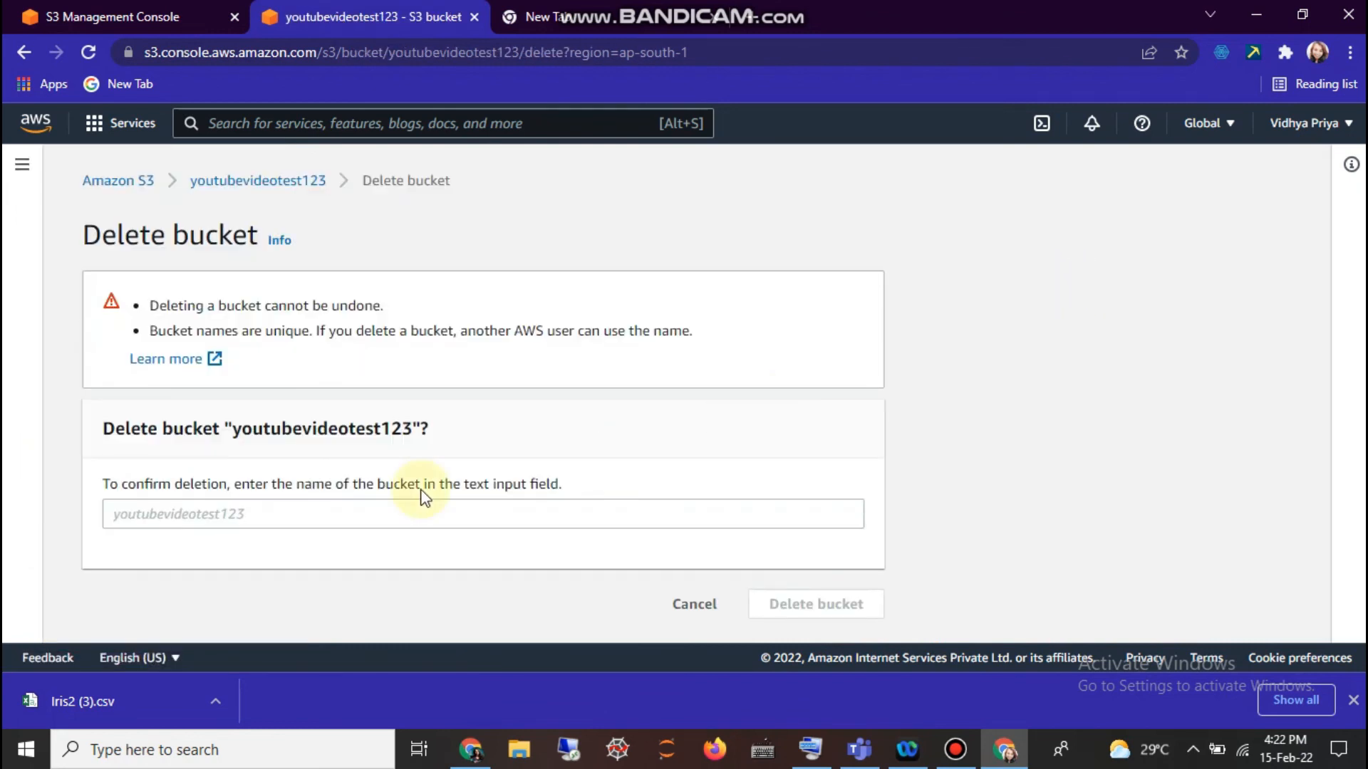
pyautogui.moveTo(232, 430); pyautogui.dragTo(411, 434)
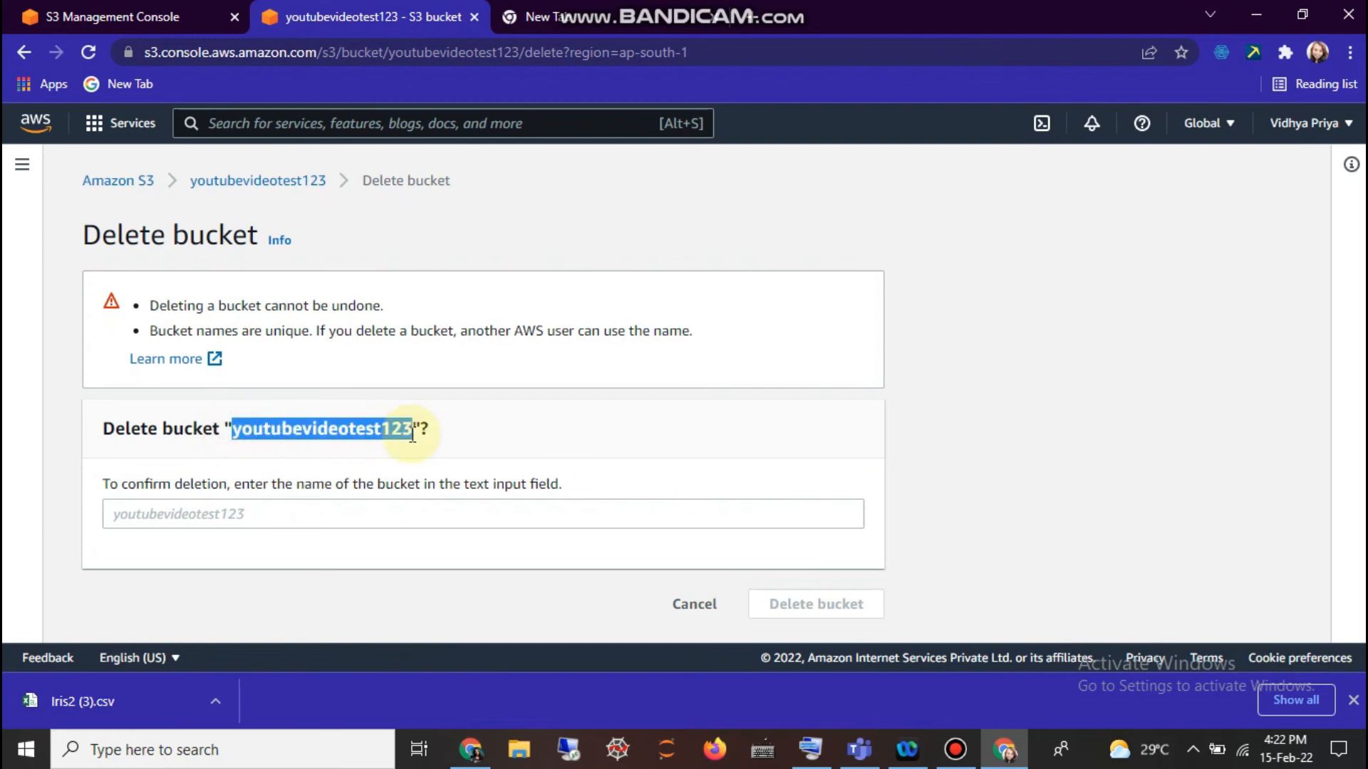
pyautogui.rightClick(359, 431)
pyautogui.click(399, 443)
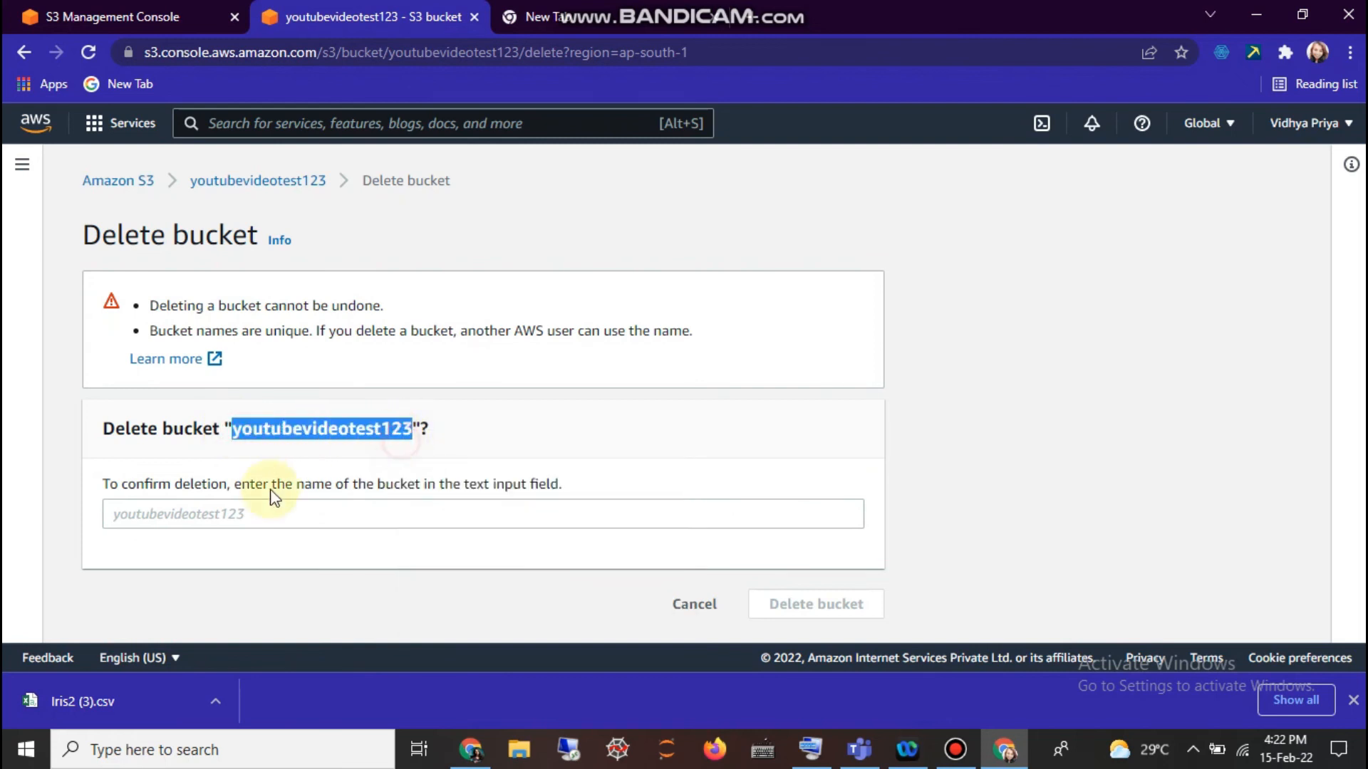
pyautogui.rightClick(258, 513)
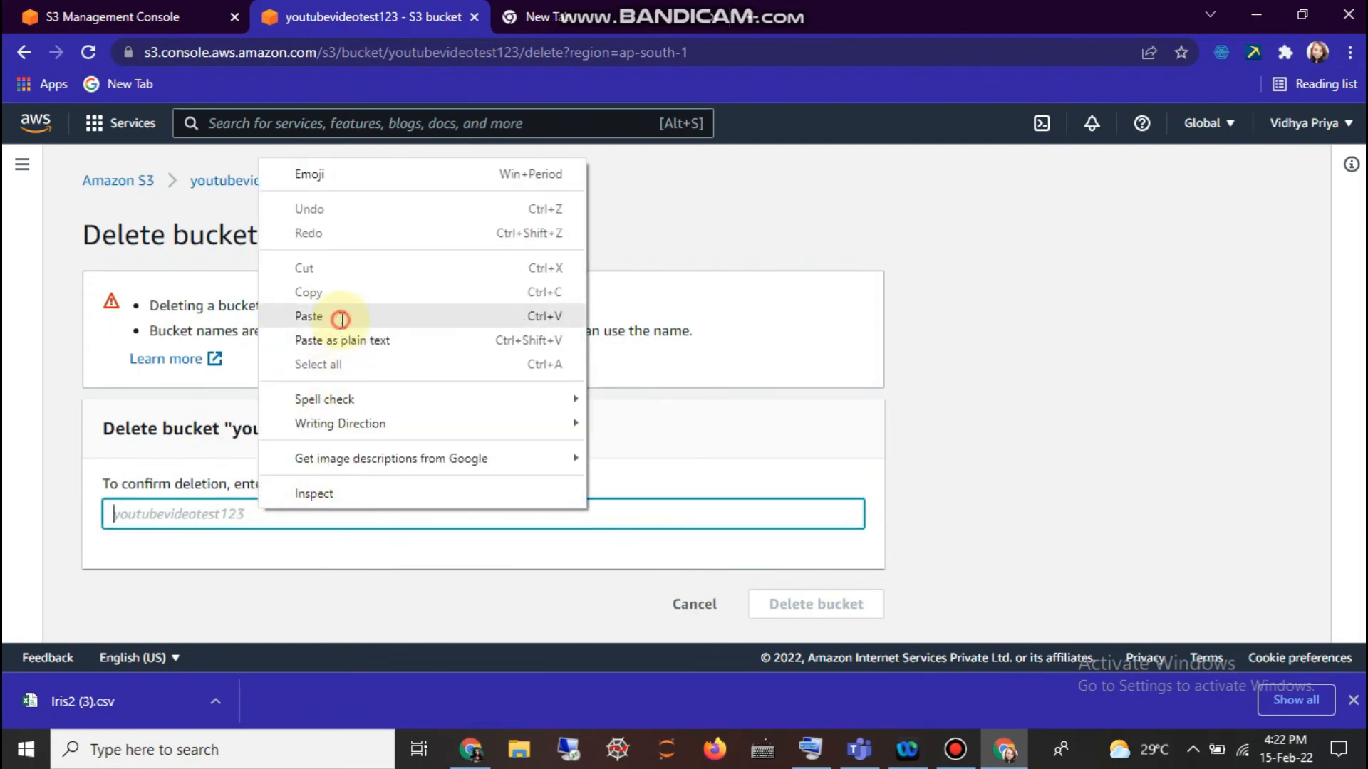
pyautogui.click(308, 316)
pyautogui.click(791, 605)
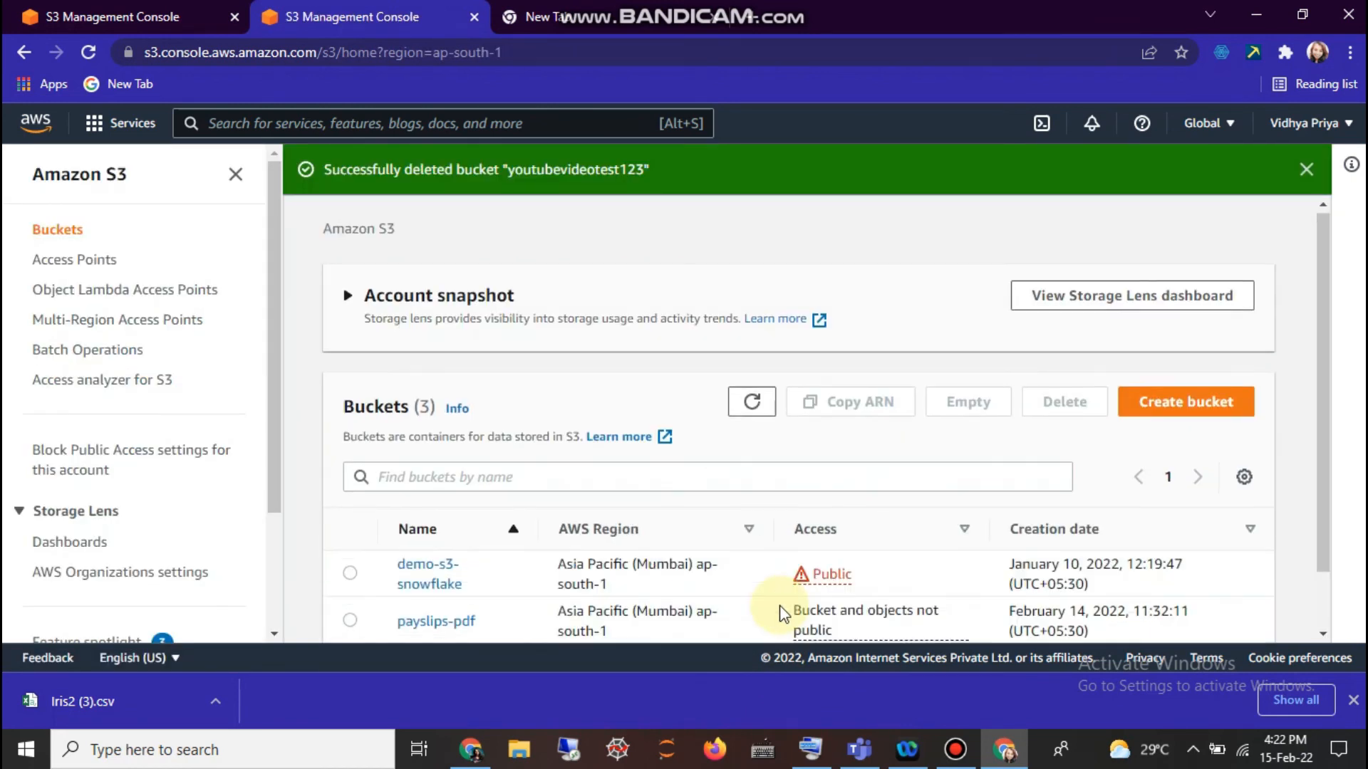
pyautogui.scroll(-1, 769, 614)
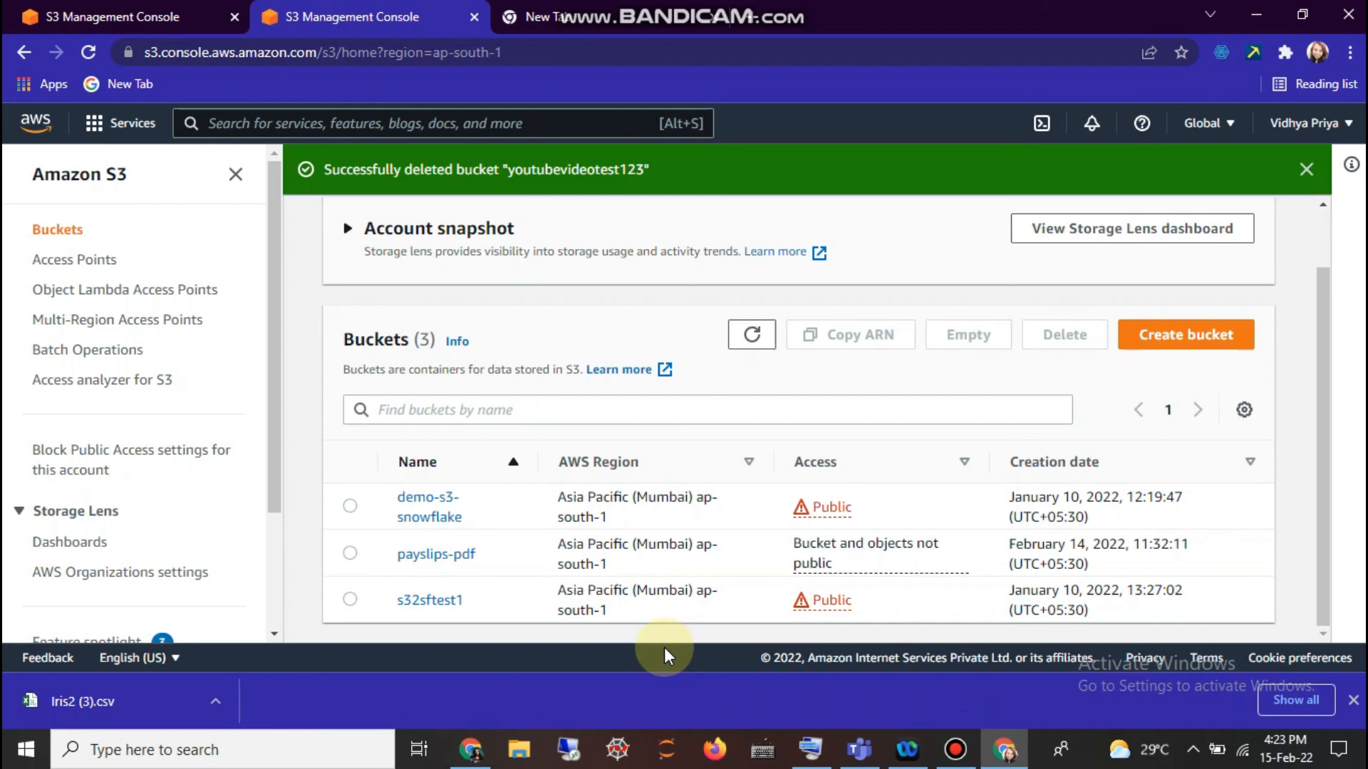
pyautogui.click(956, 749)
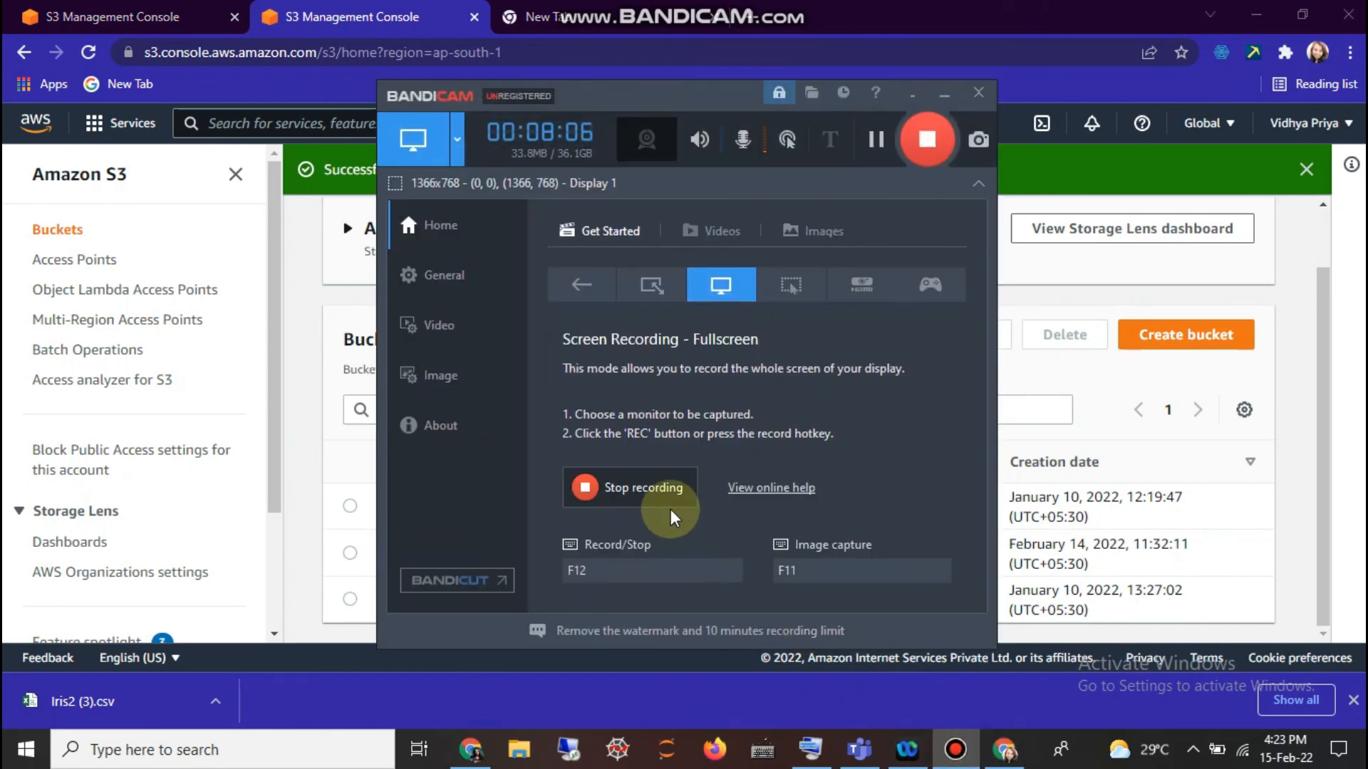